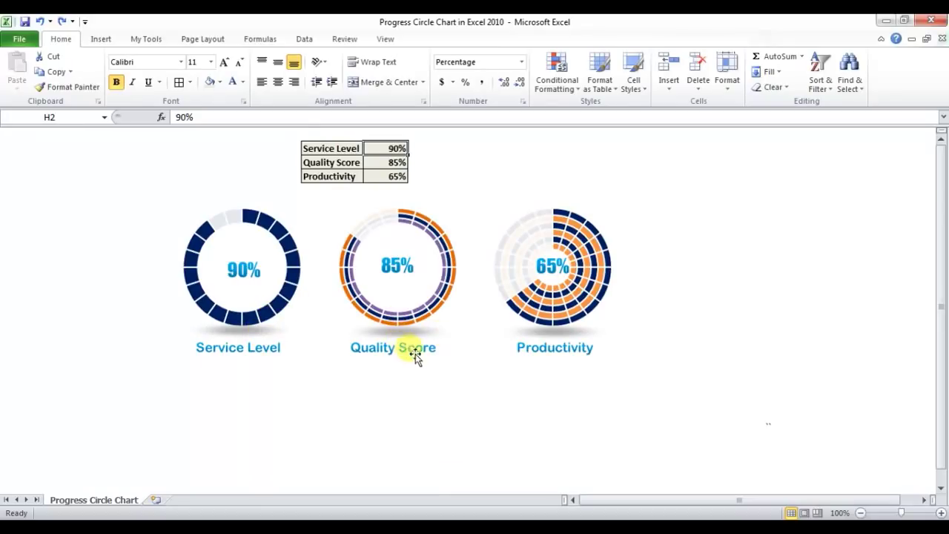
# Set Service Level to 59%, Quality Score to 25% and Productivity to 10% in the table above the circle charts
pyautogui.moveTo(440, 284)
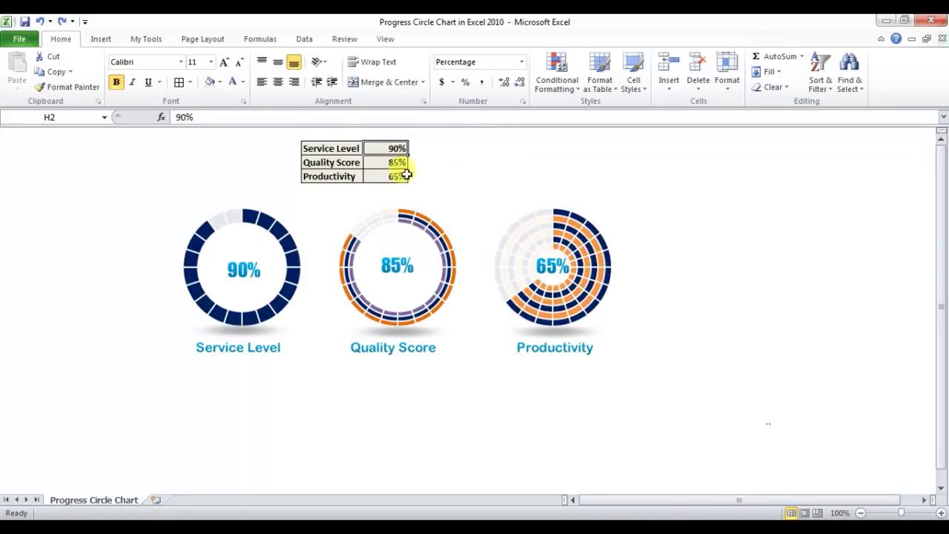
pyautogui.click(330, 150)
pyautogui.moveTo(330, 150); pyautogui.dragTo(377, 170)
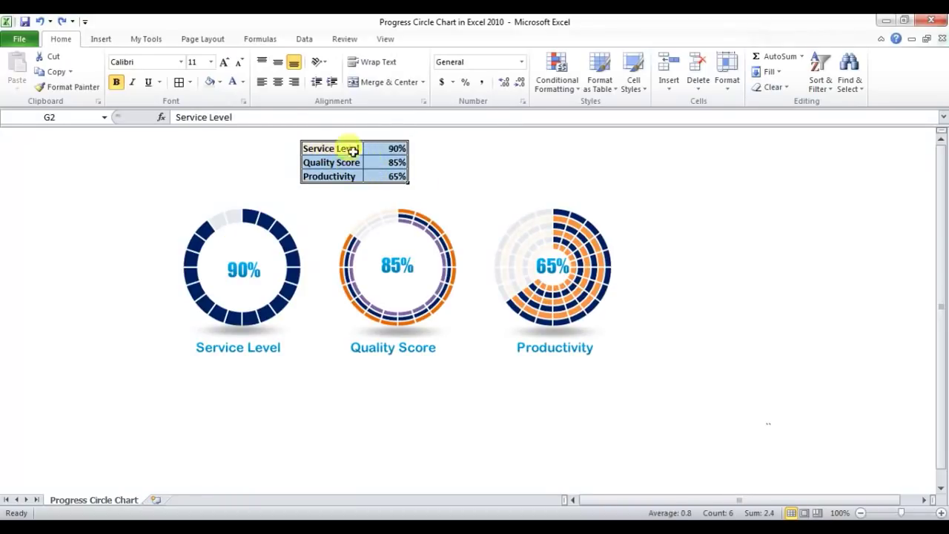
pyautogui.click(392, 150)
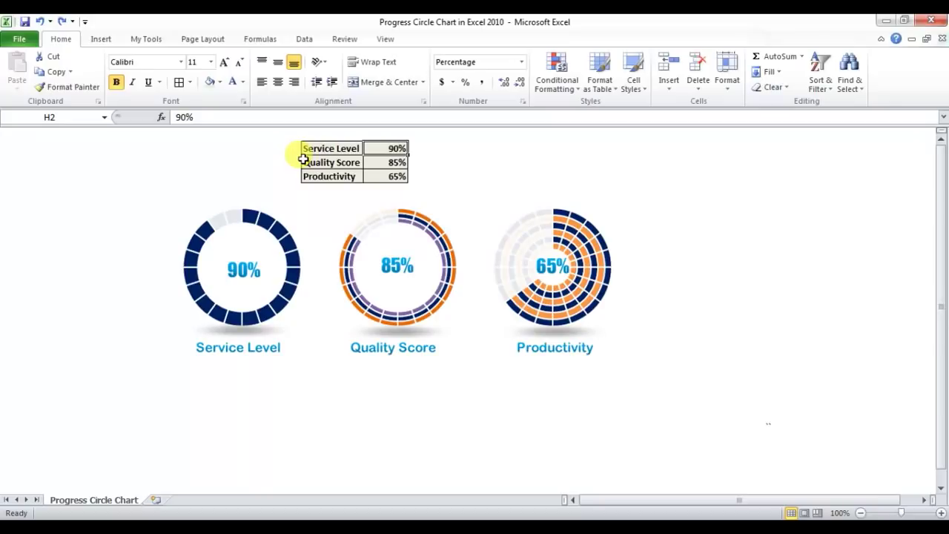
pyautogui.write('59')
pyautogui.press('Return')
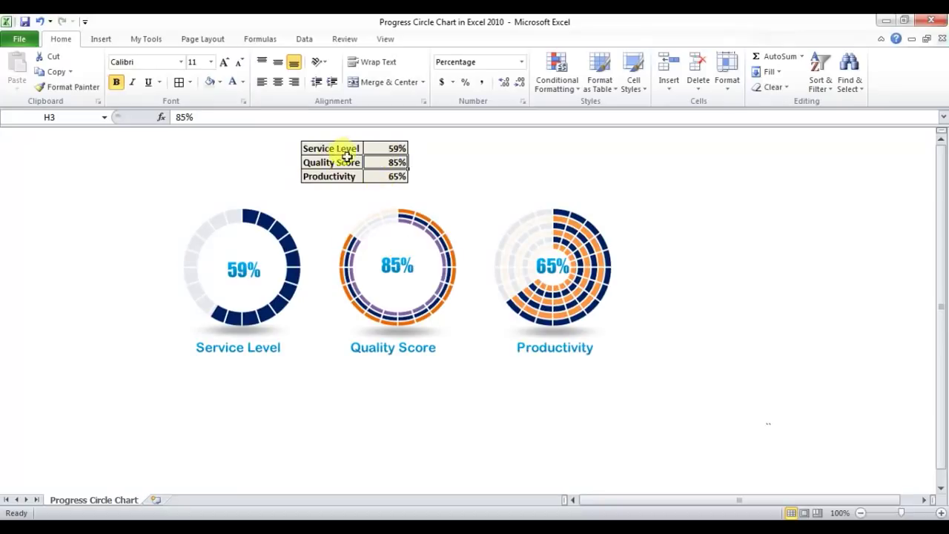
pyautogui.write('25')
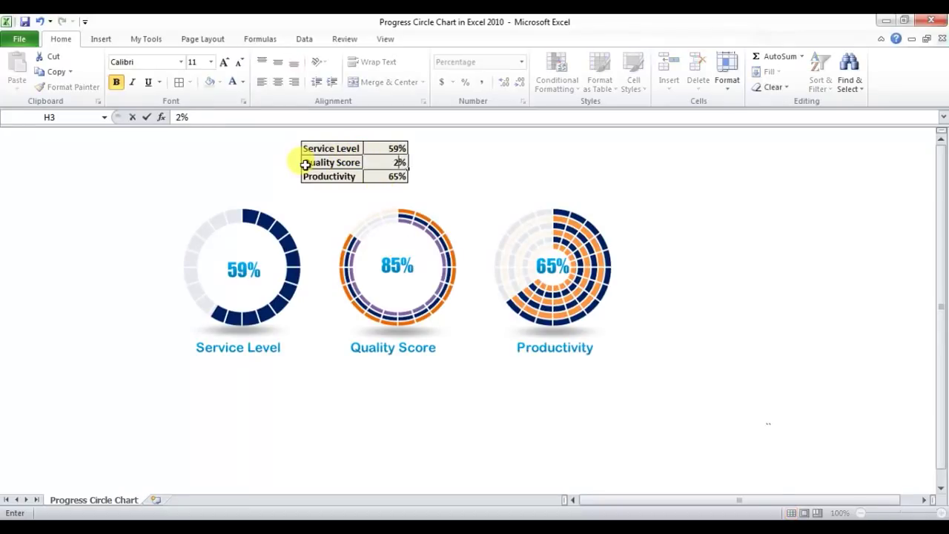
pyautogui.press('Return')
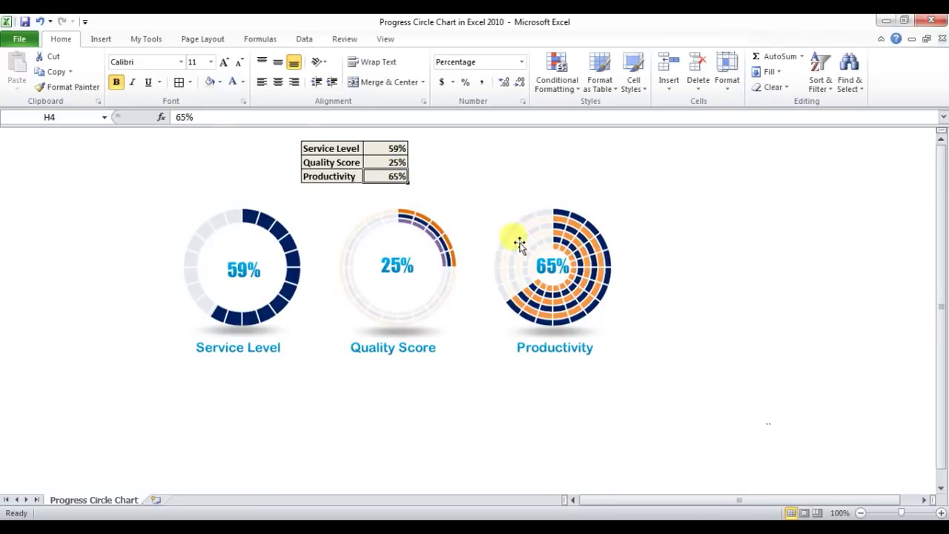
pyautogui.write('10')
pyautogui.press('Return')
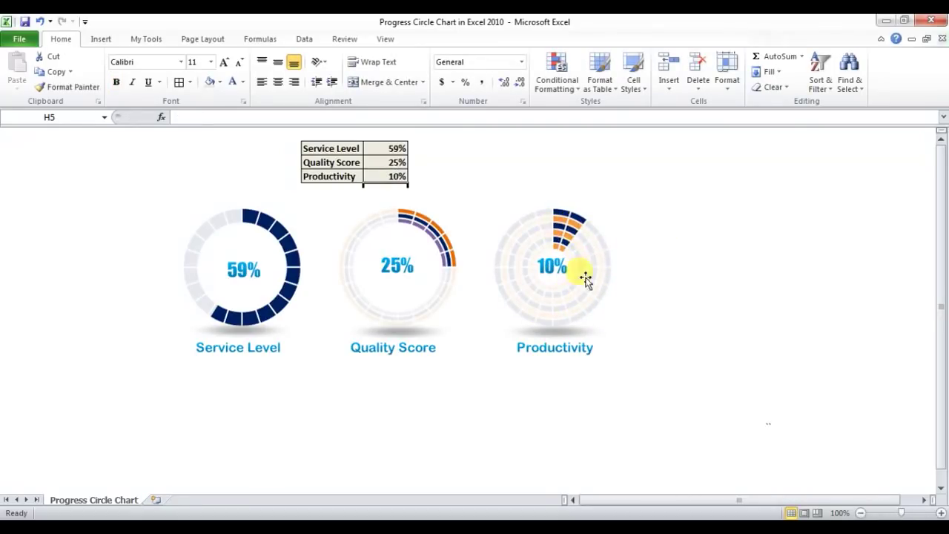
# Copy the three-metric table to cell A1 of a new worksheet and fit column A to its contents
pyautogui.click(387, 147)
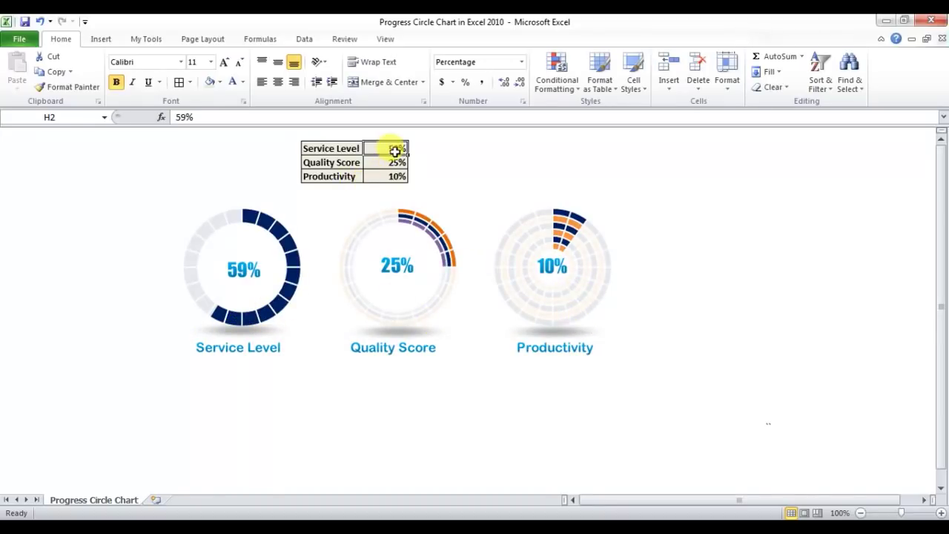
pyautogui.moveTo(314, 149); pyautogui.dragTo(389, 173)
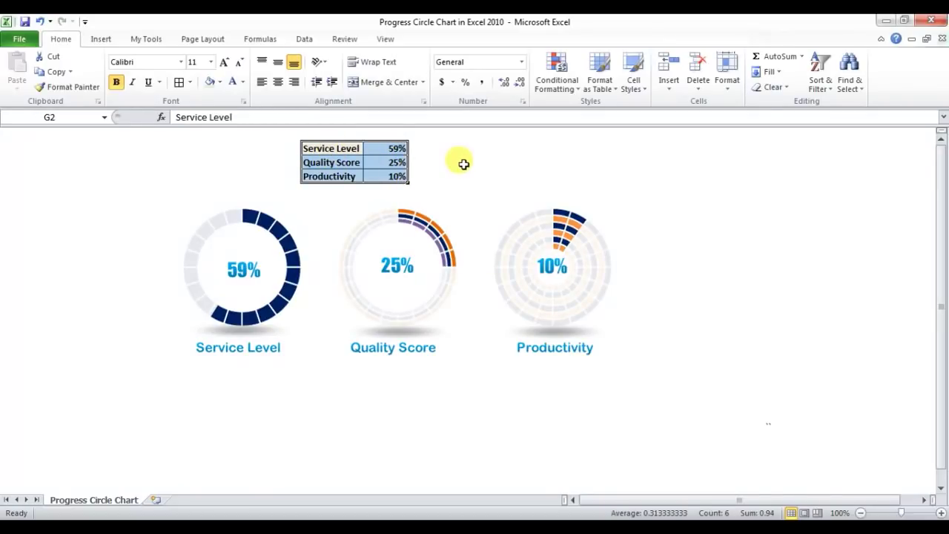
pyautogui.hotkey('ctrl', 'c')
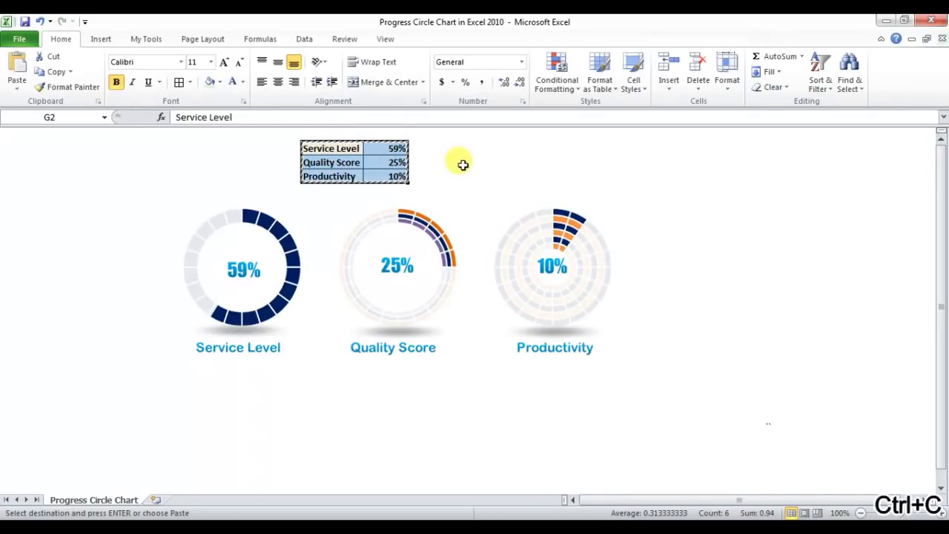
pyautogui.click(161, 502)
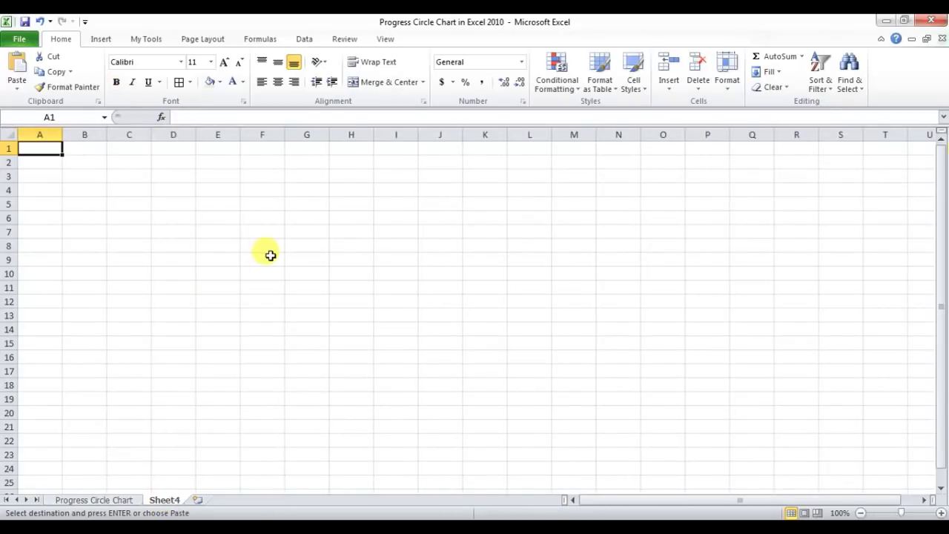
pyautogui.hotkey('ctrl', 'v')
pyautogui.click(39, 134)
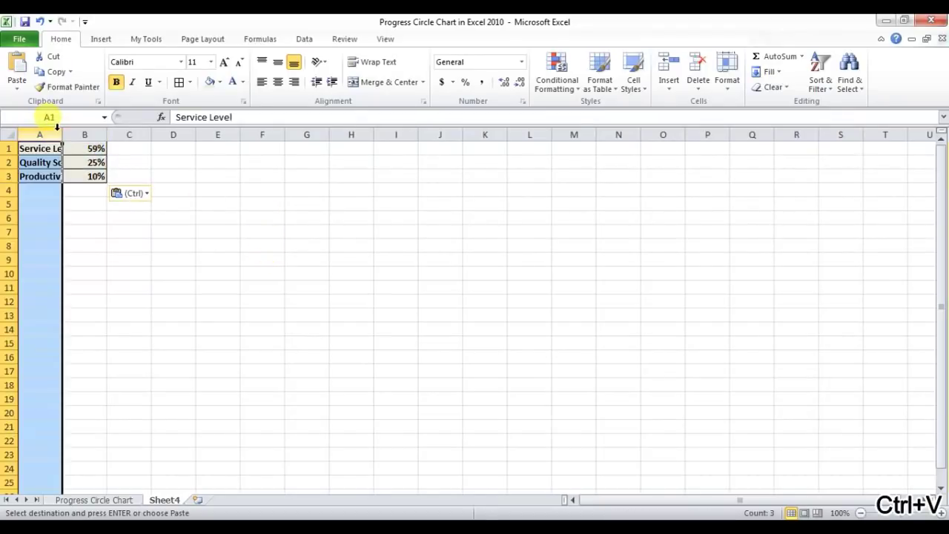
pyautogui.doubleClick(63, 134)
# Enter the formula =1-B1 in C1 and fill it down to C3
pyautogui.click(146, 148)
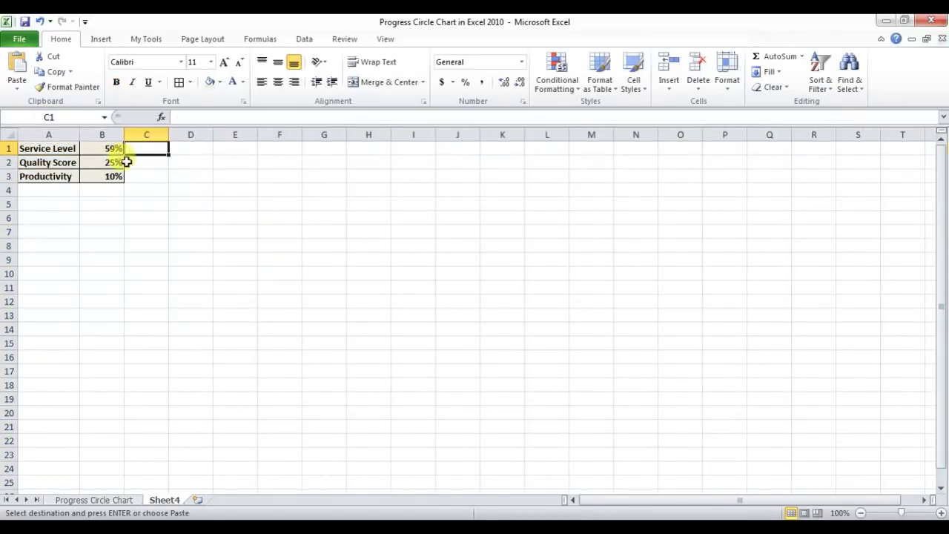
pyautogui.write('=1-')
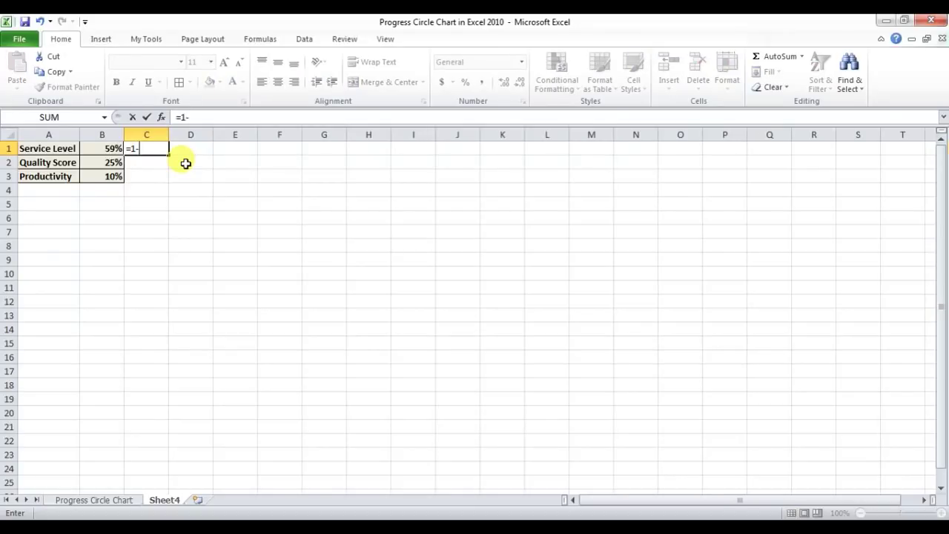
pyautogui.click(97, 148)
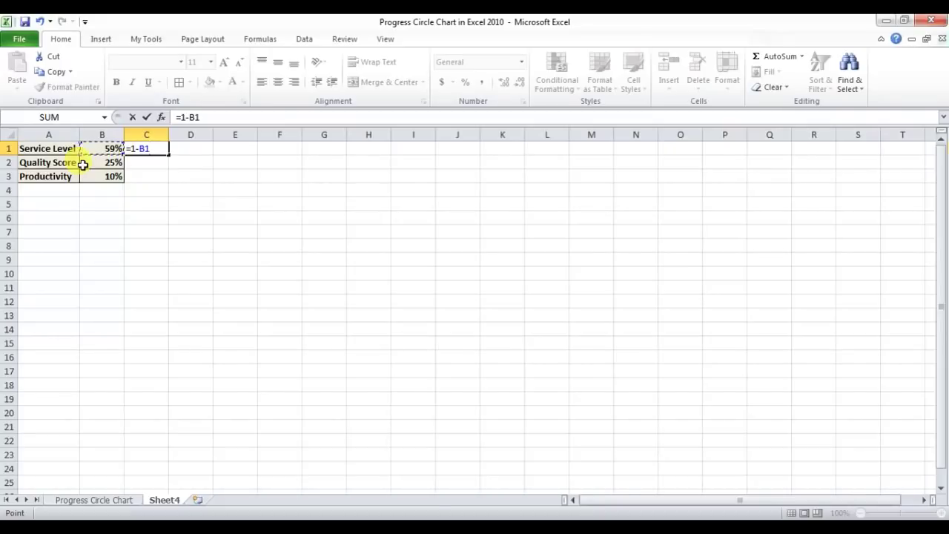
pyautogui.press('Return')
pyautogui.press('Up')
pyautogui.hotkey('shift', 'Down')
pyautogui.hotkey('shift', 'Down')
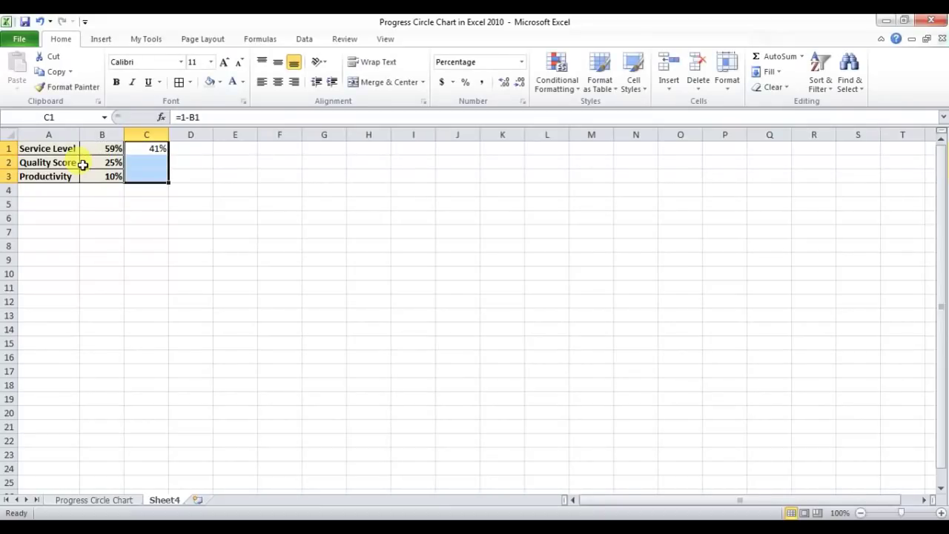
pyautogui.hotkey('ctrl', 'd')
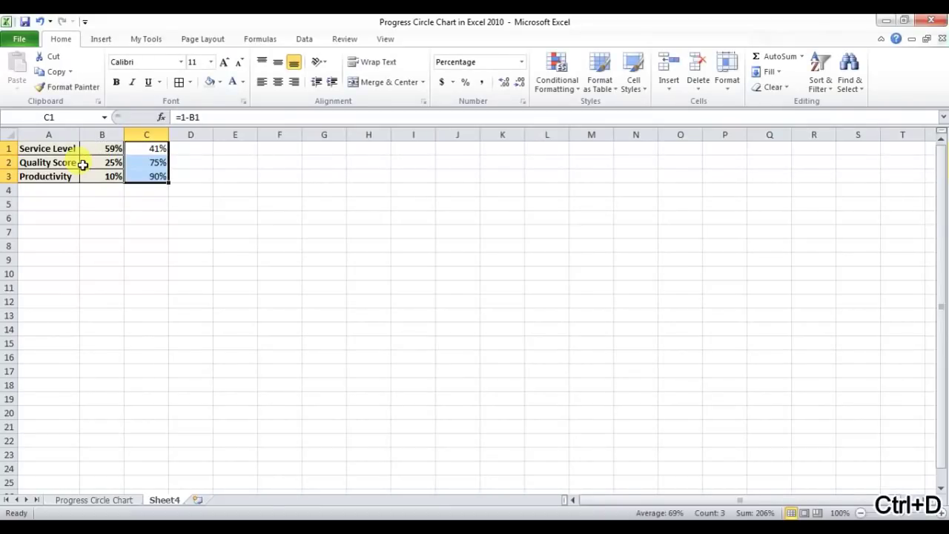
# Insert an empty doughnut chart, make it smaller and place it below the table, around D7 to I20
pyautogui.click(250, 202)
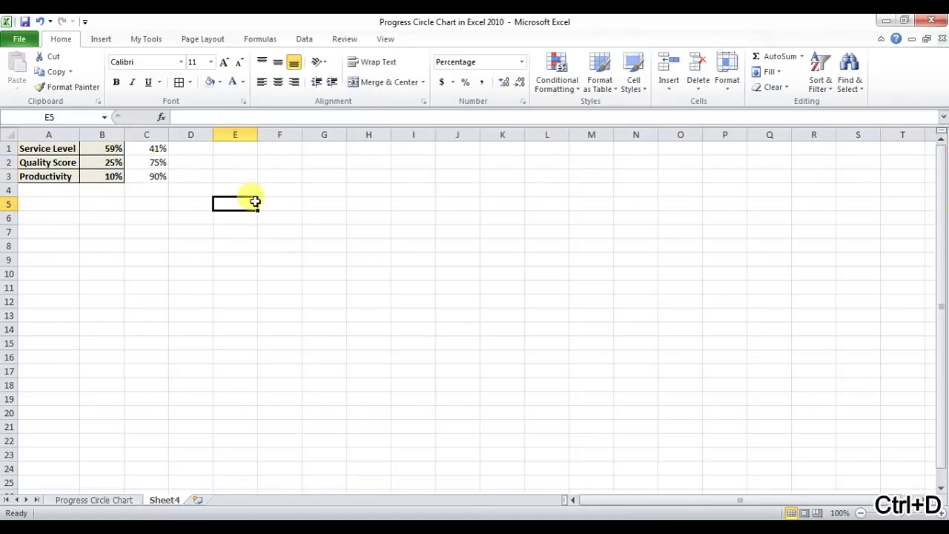
pyautogui.click(100, 41)
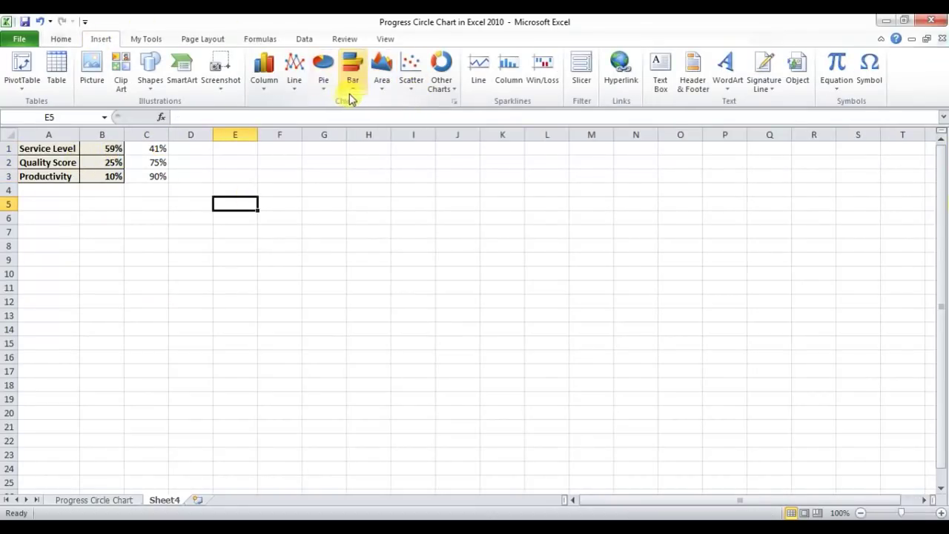
pyautogui.click(458, 91)
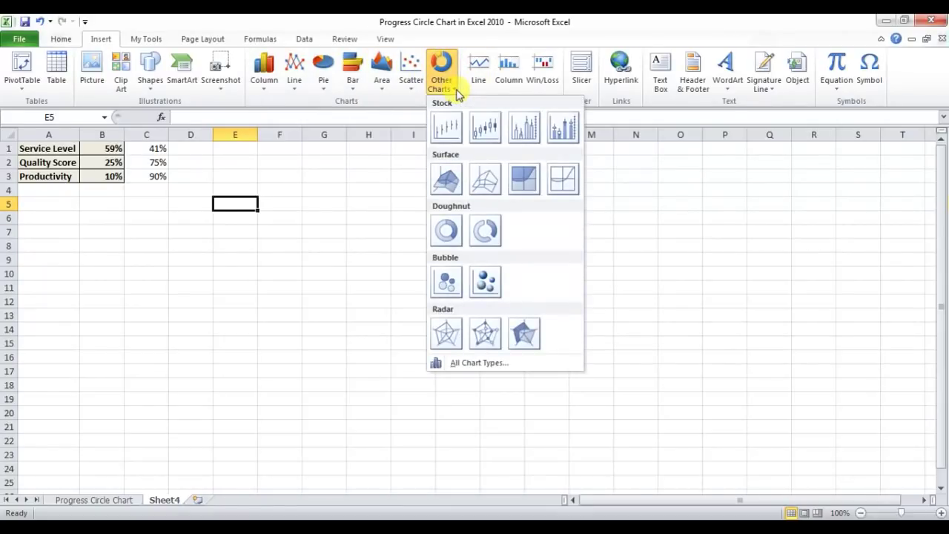
pyautogui.click(446, 234)
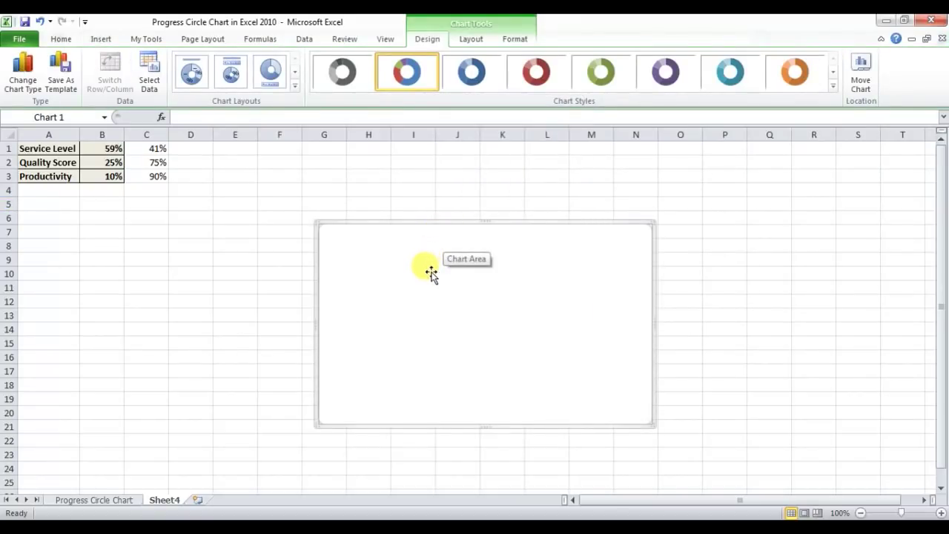
pyautogui.moveTo(652, 422); pyautogui.dragTo(383, 418)
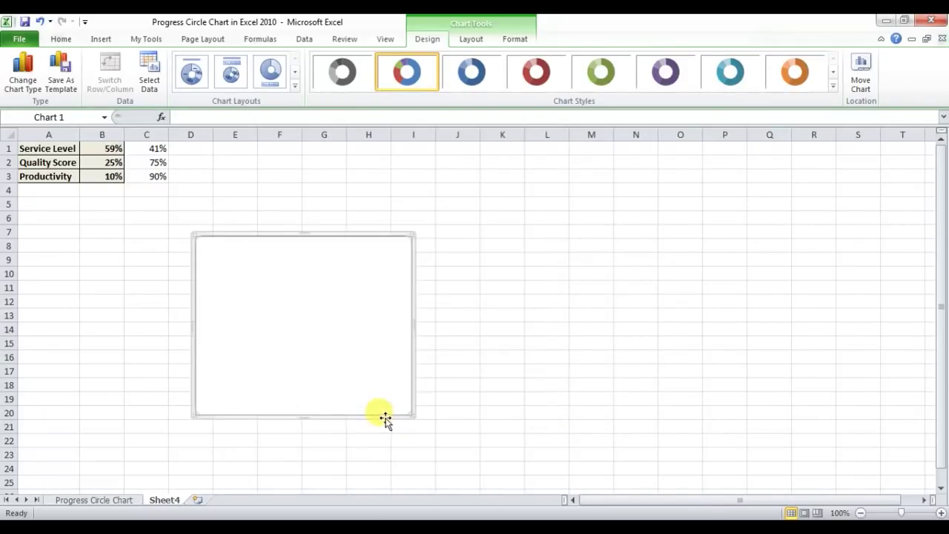
# Add an unnamed data series to the doughnut chart with nineteen comma-separated 1s as its values
pyautogui.rightClick(345, 318)
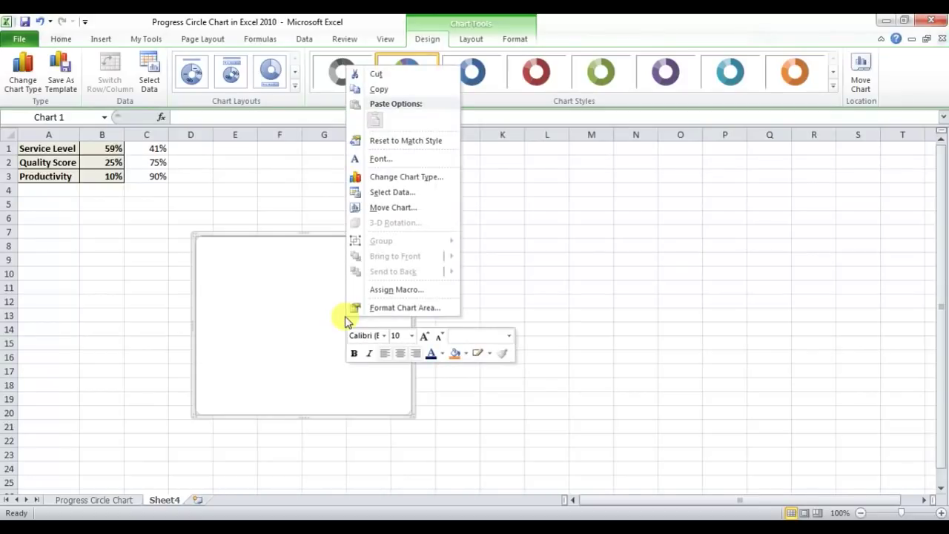
pyautogui.click(399, 196)
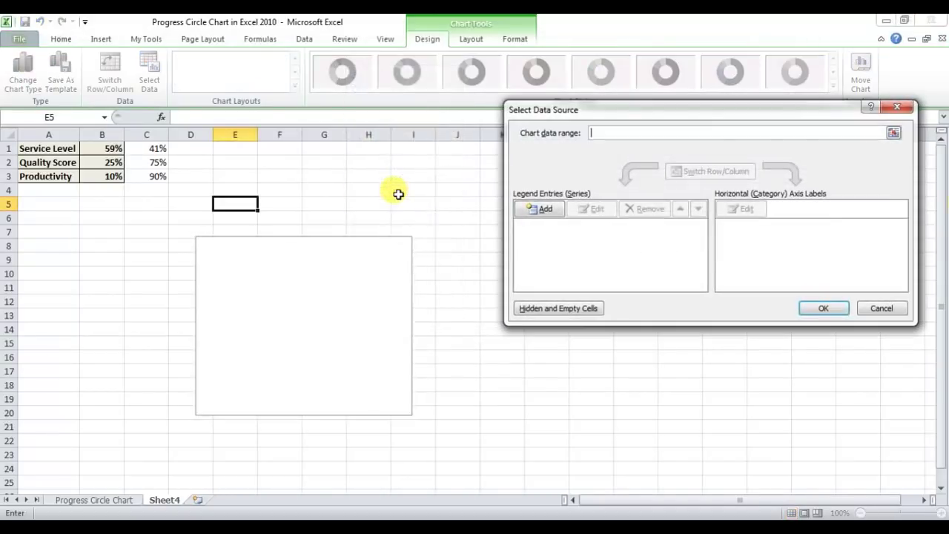
pyautogui.click(546, 209)
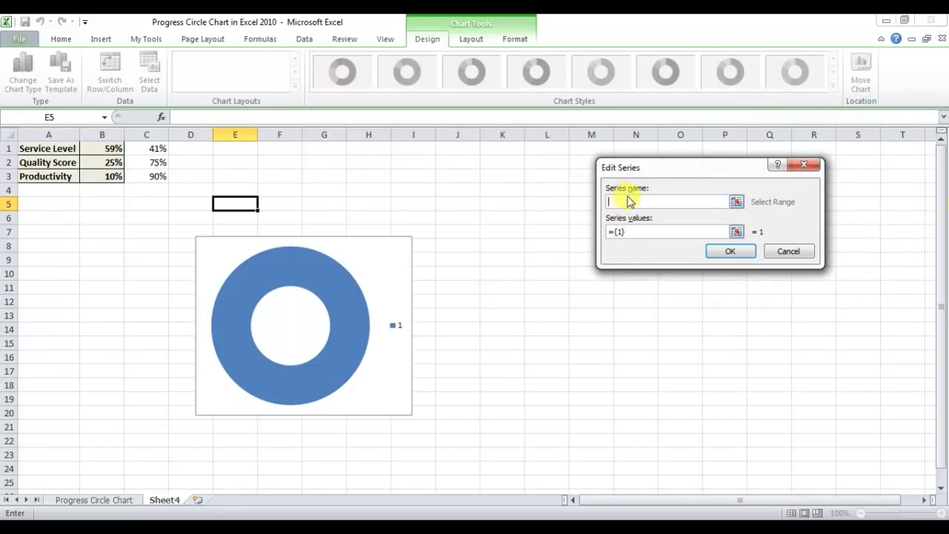
pyautogui.click(620, 232)
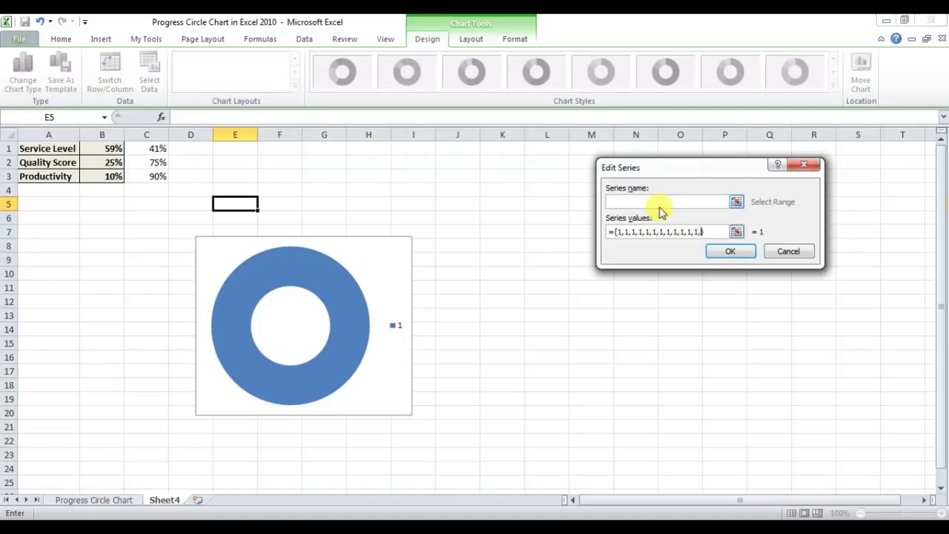
pyautogui.write(',1,')
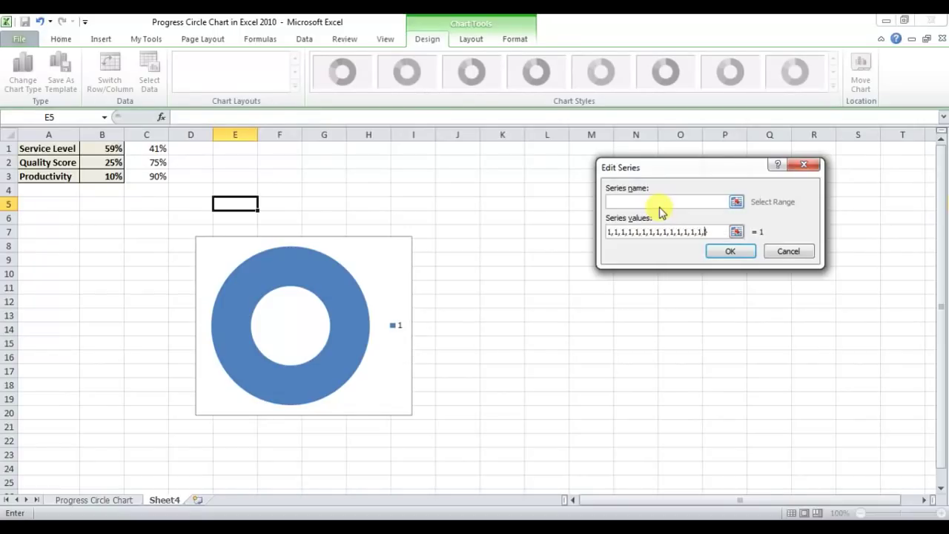
pyautogui.write('1')
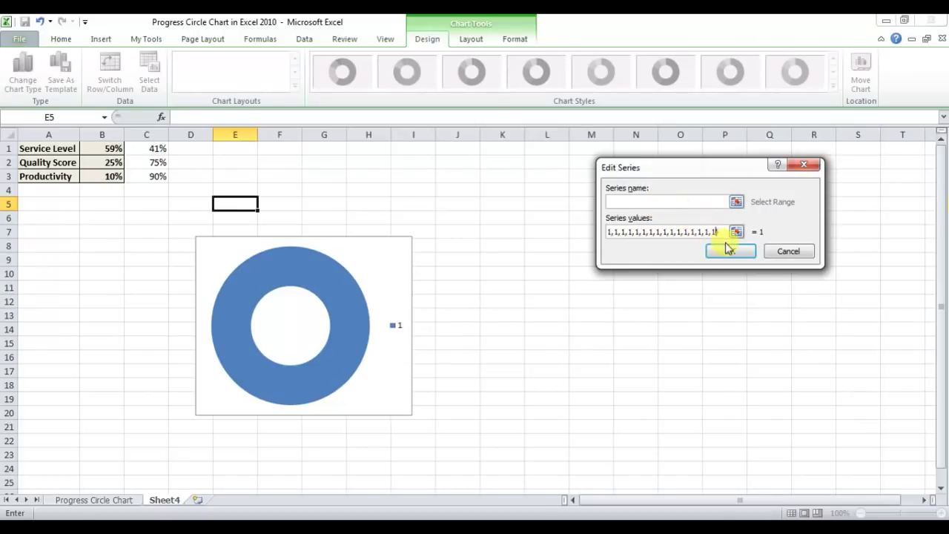
pyautogui.click(730, 251)
pyautogui.moveTo(903, 226); pyautogui.dragTo(904, 283)
# Extend the series values to twenty 1s and apply the chart's data source
pyautogui.click(547, 209)
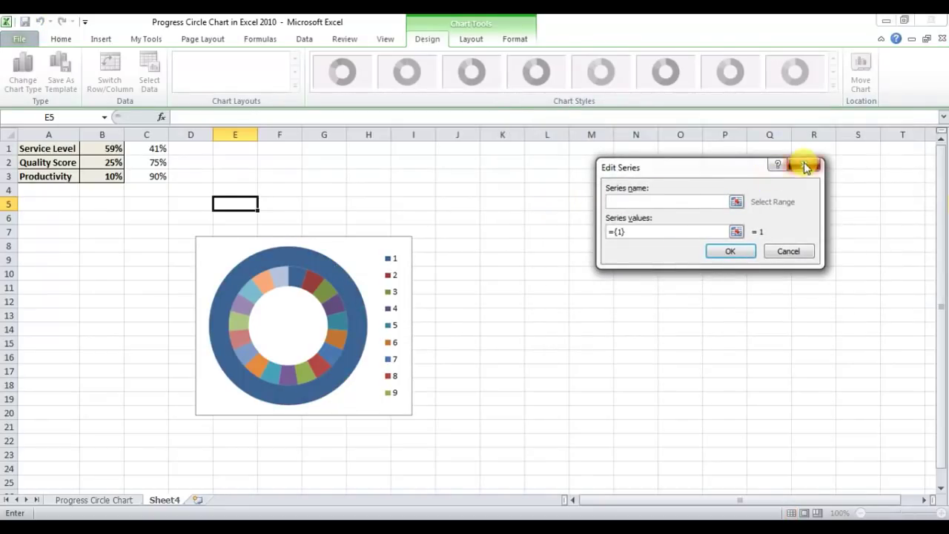
pyautogui.click(803, 165)
pyautogui.click(604, 209)
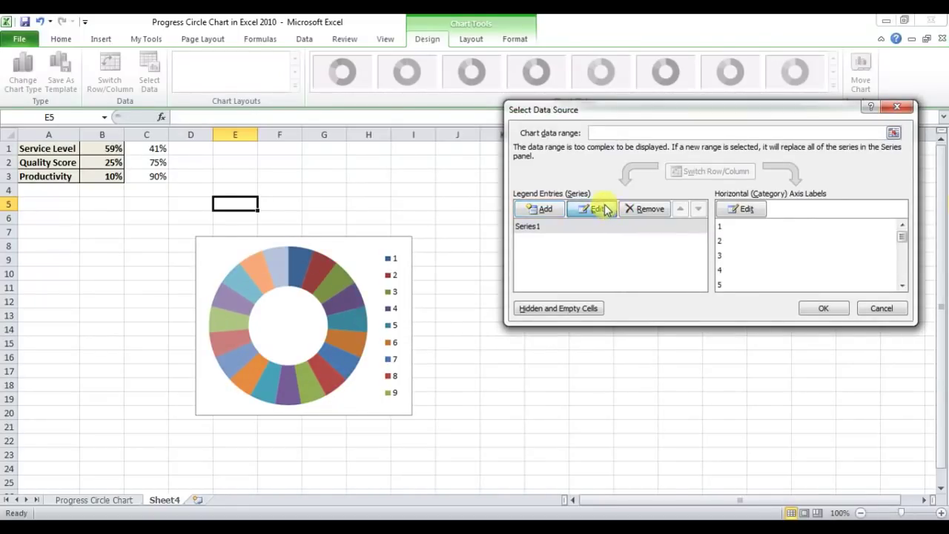
pyautogui.moveTo(691, 231); pyautogui.dragTo(710, 232)
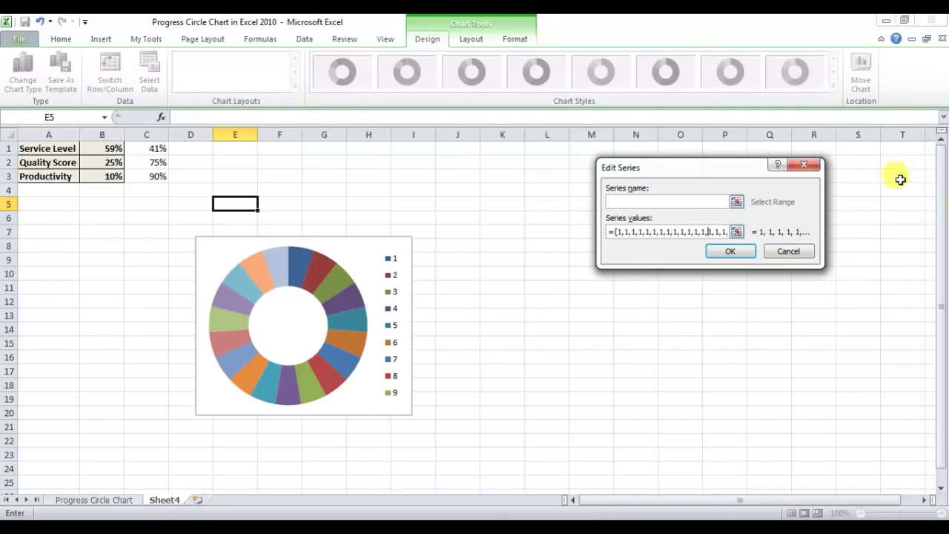
pyautogui.click(730, 252)
pyautogui.moveTo(903, 236); pyautogui.dragTo(904, 275)
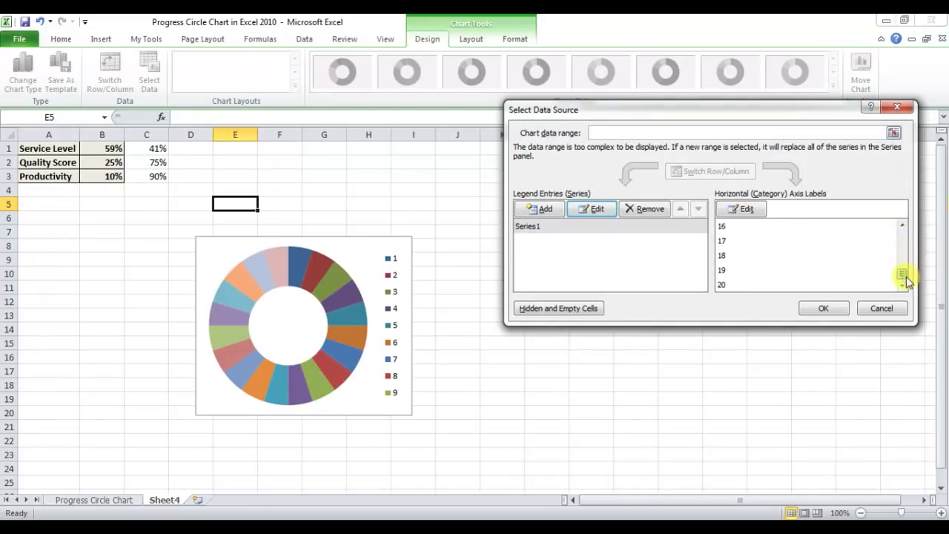
pyautogui.click(822, 307)
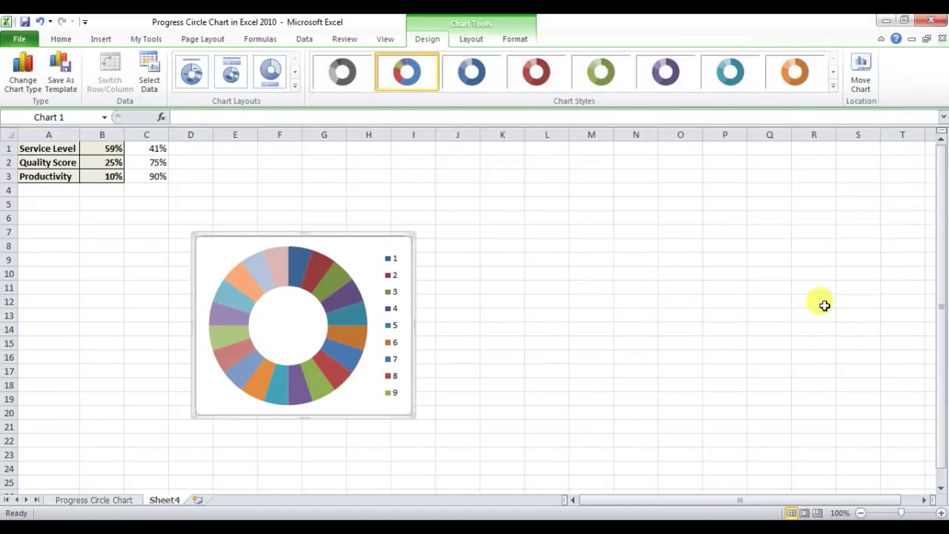
# Delete the chart legend and set the doughnut hole size of the twenty-segment series to 75%
pyautogui.click(390, 304)
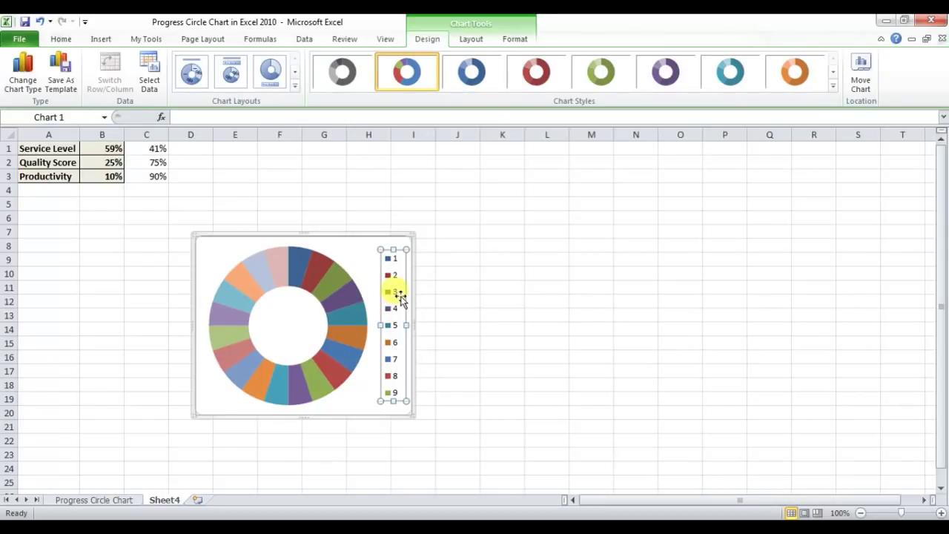
pyautogui.click(339, 278)
pyautogui.rightClick(342, 287)
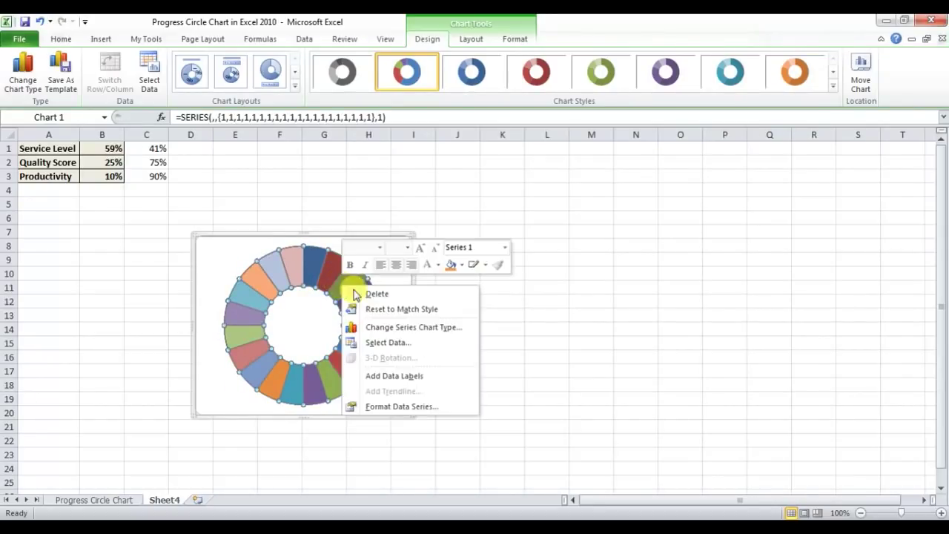
pyautogui.click(401, 406)
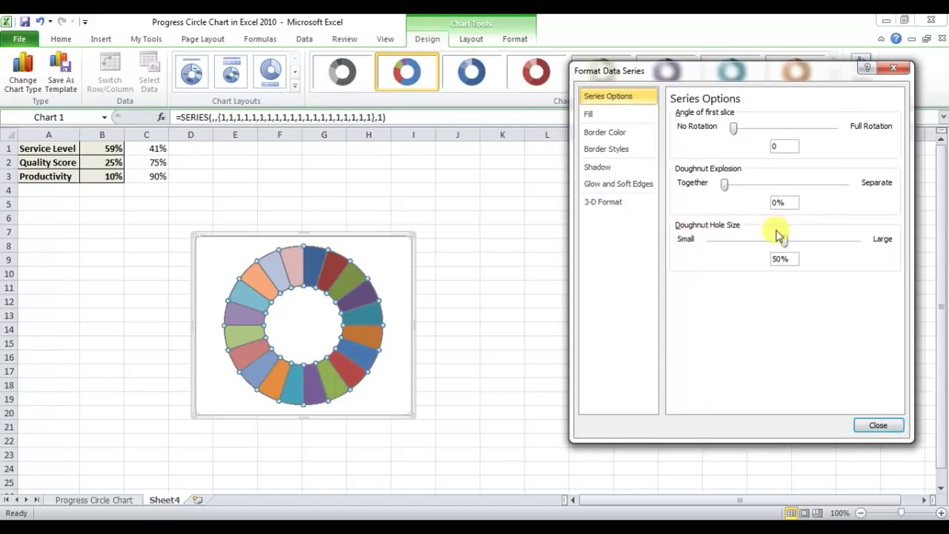
pyautogui.moveTo(787, 242); pyautogui.dragTo(830, 249)
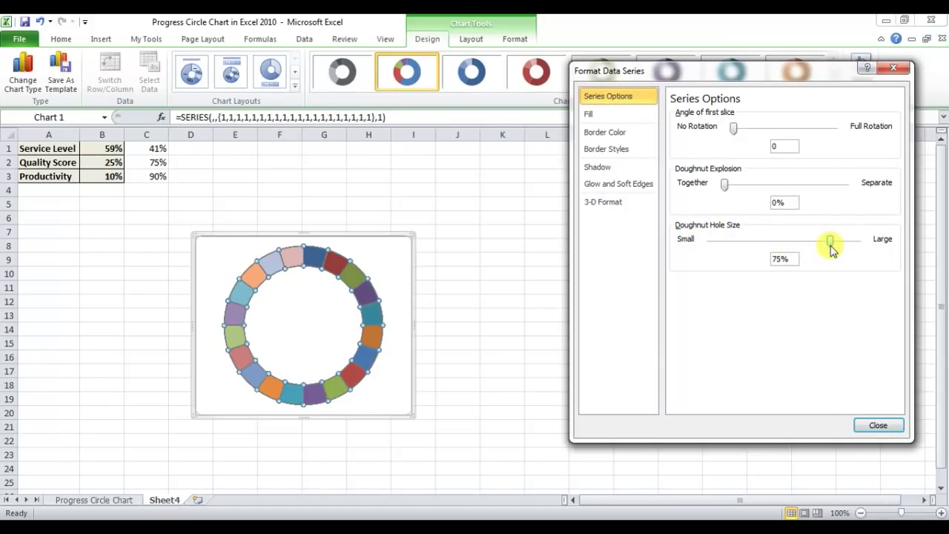
pyautogui.click(878, 425)
pyautogui.click(528, 316)
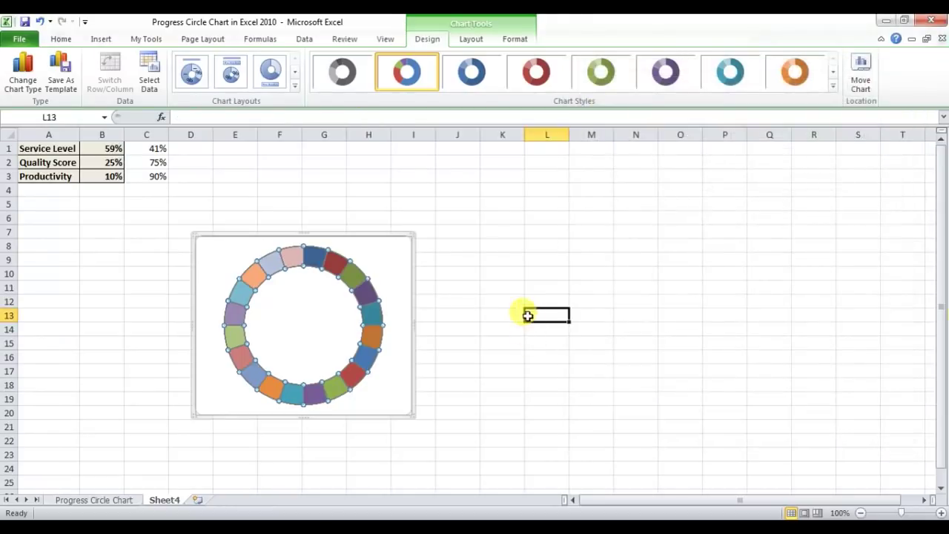
# Fill all segments of the doughnut series with the standard dark blue colour
pyautogui.click(346, 274)
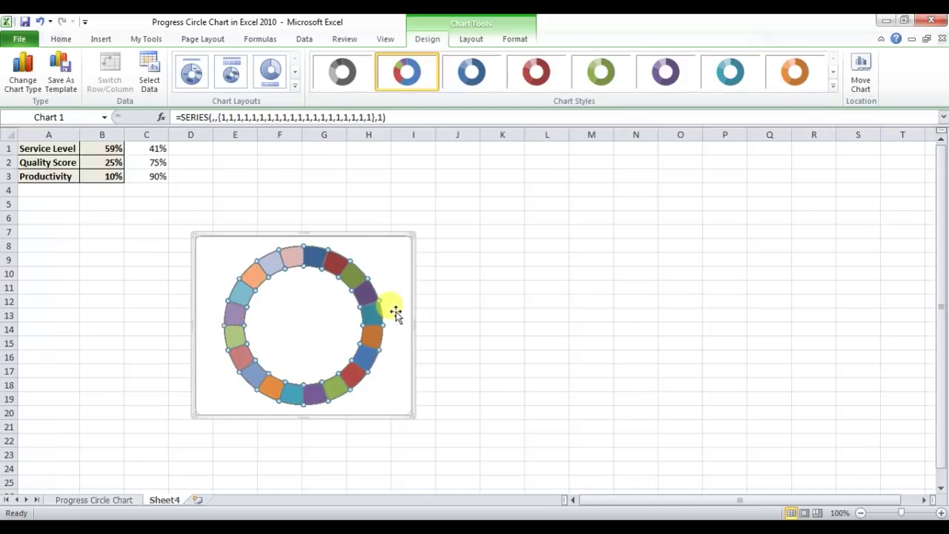
pyautogui.click(514, 39)
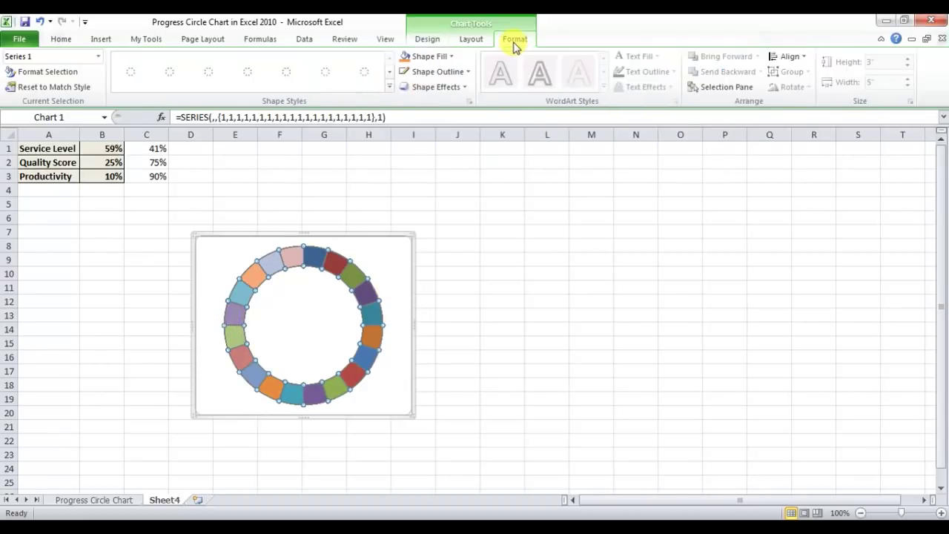
pyautogui.click(452, 61)
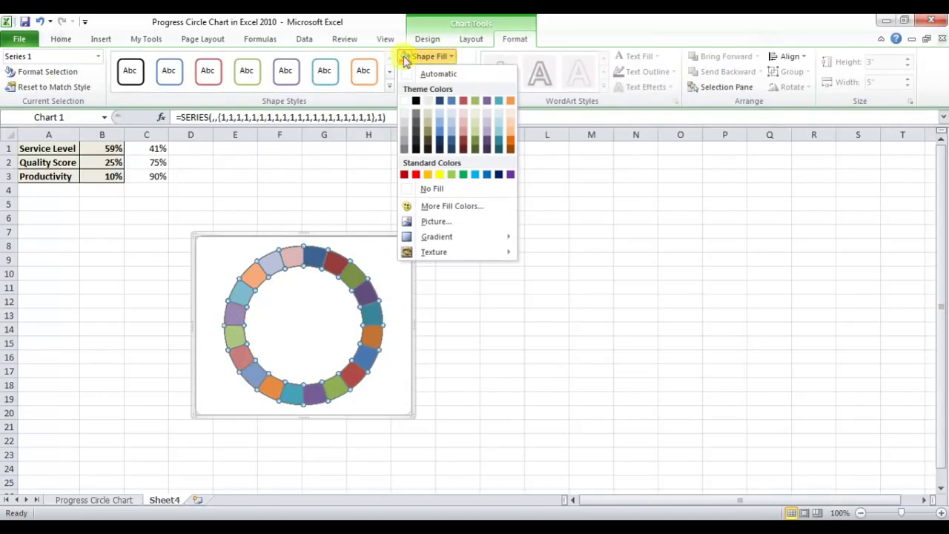
pyautogui.click(499, 175)
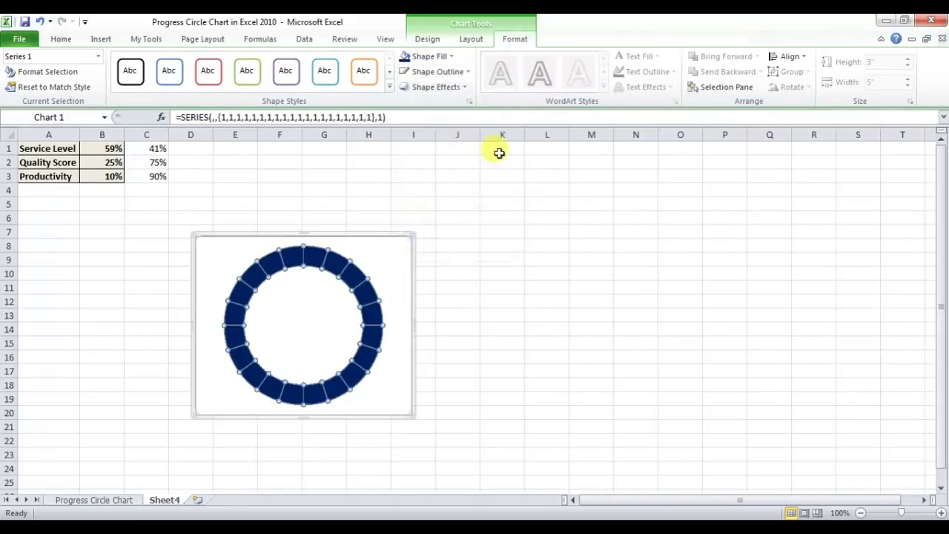
# Give the doughnut segments a white outline with a weight of 1½ pt
pyautogui.click(465, 75)
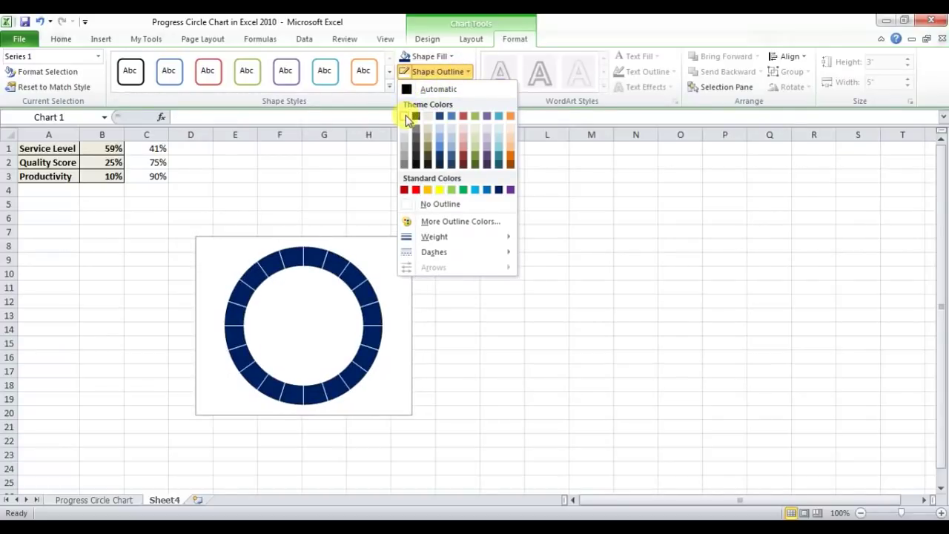
pyautogui.click(405, 116)
pyautogui.click(458, 74)
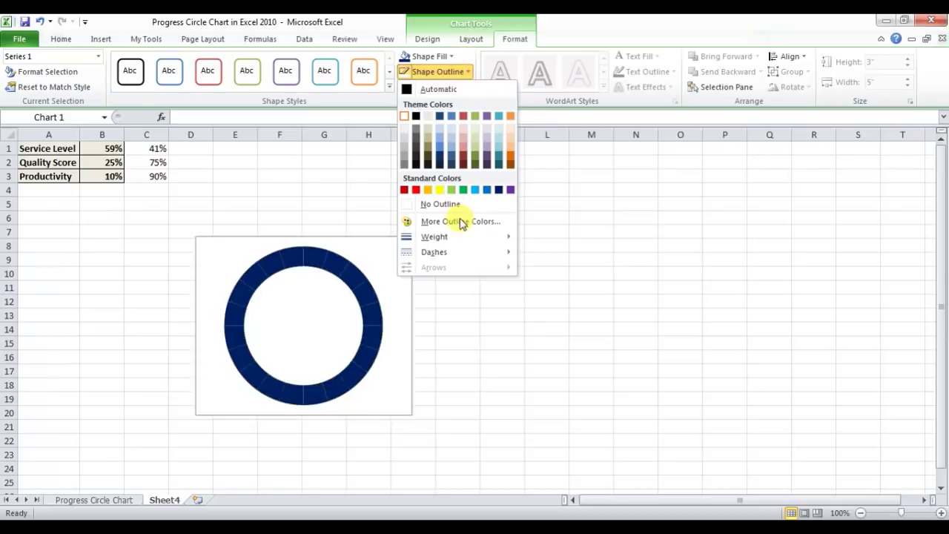
pyautogui.moveTo(440, 237)
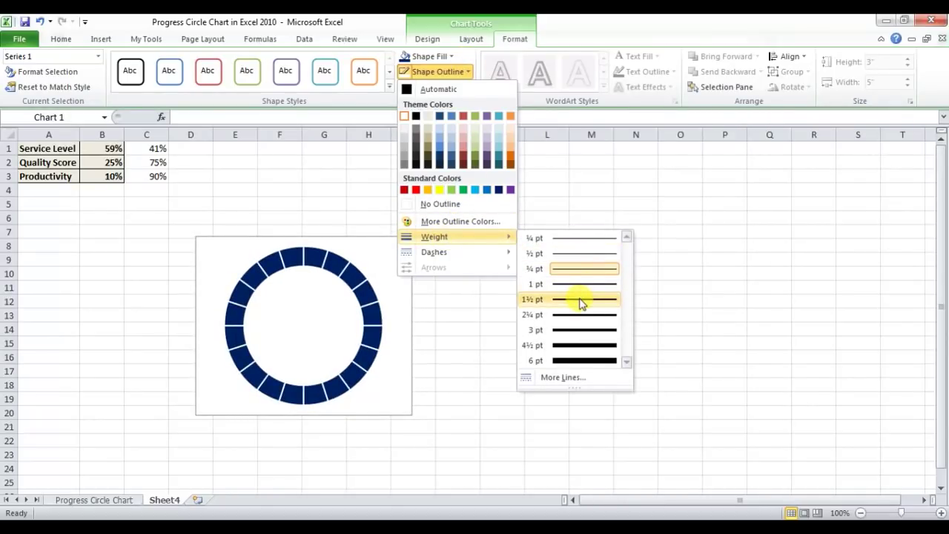
pyautogui.click(581, 301)
pyautogui.click(562, 246)
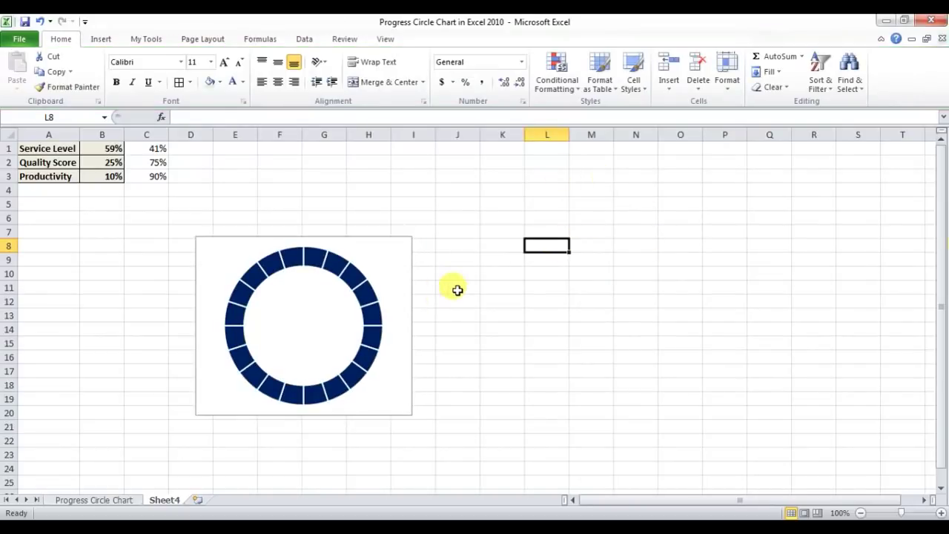
# Add a second data series to the chart, named from A1 with B1:C1 as its values
pyautogui.rightClick(315, 287)
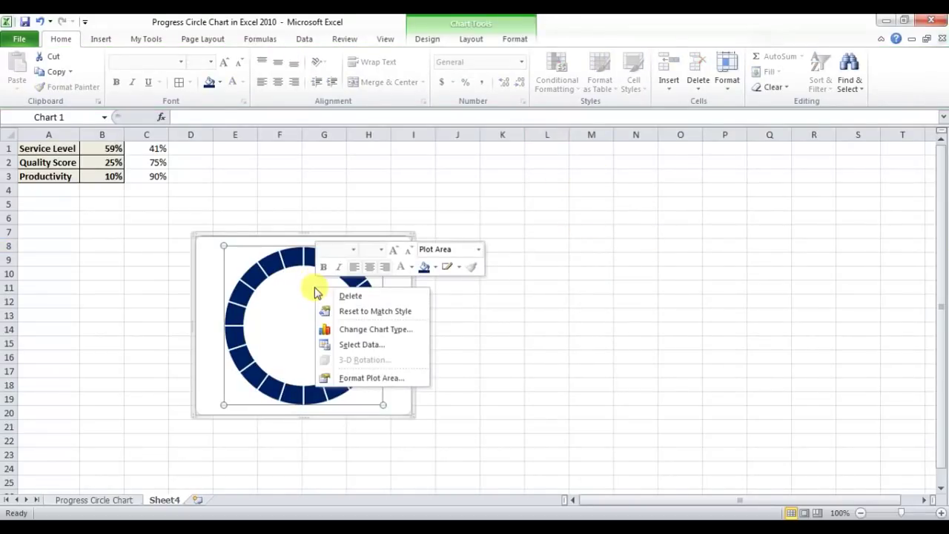
pyautogui.click(379, 345)
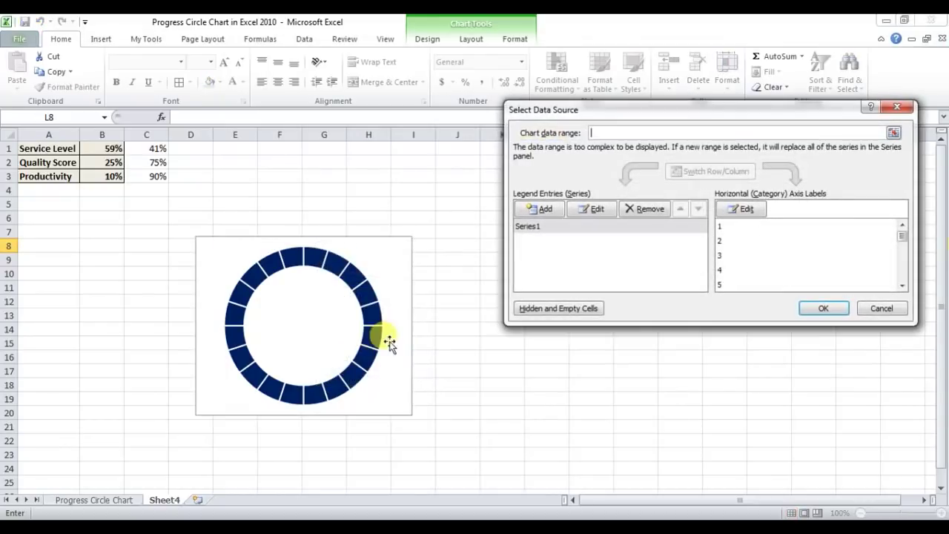
pyautogui.click(555, 211)
pyautogui.moveTo(661, 165); pyautogui.dragTo(469, 183)
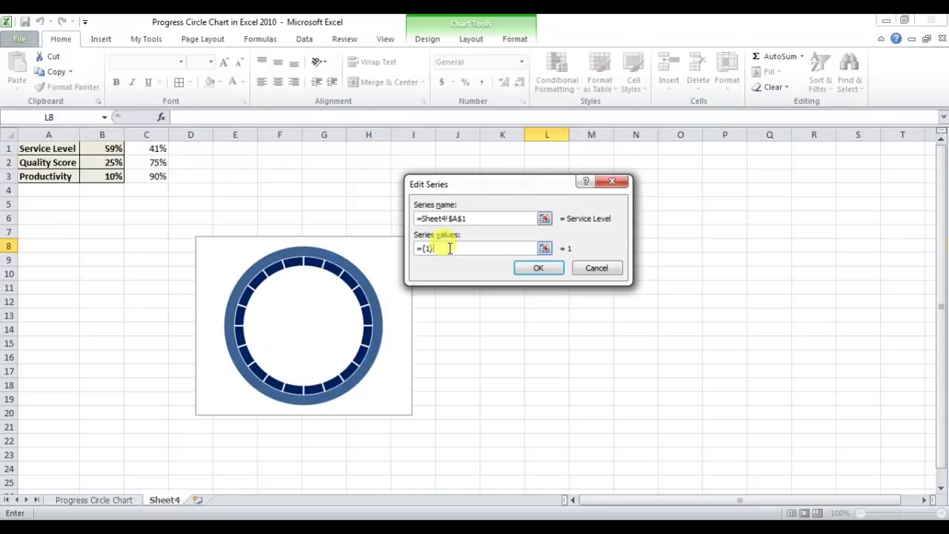
pyautogui.moveTo(112, 148); pyautogui.dragTo(140, 148)
pyautogui.click(539, 268)
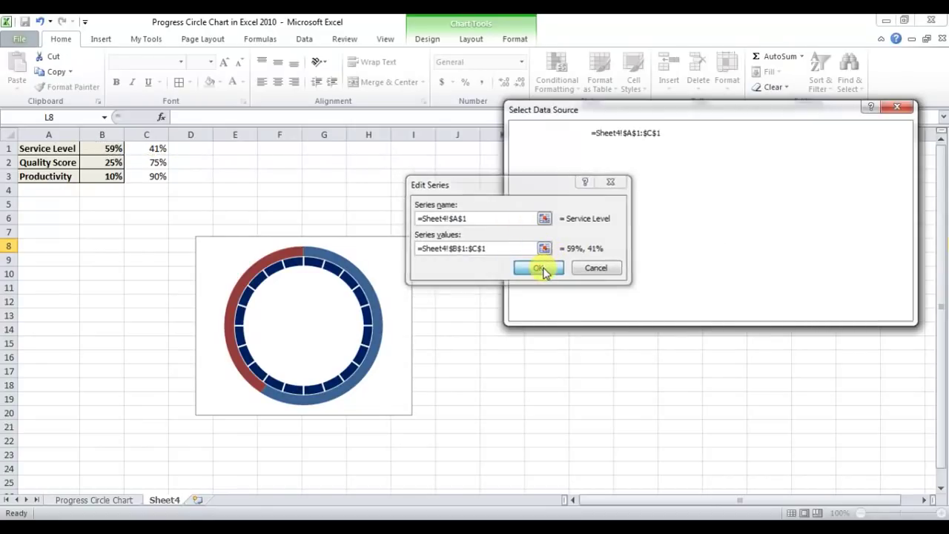
pyautogui.click(825, 309)
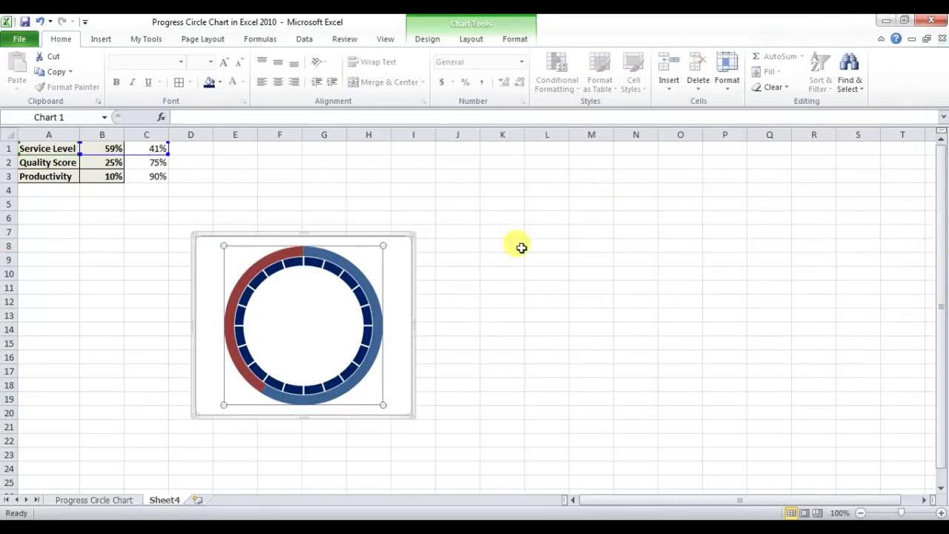
pyautogui.click(504, 246)
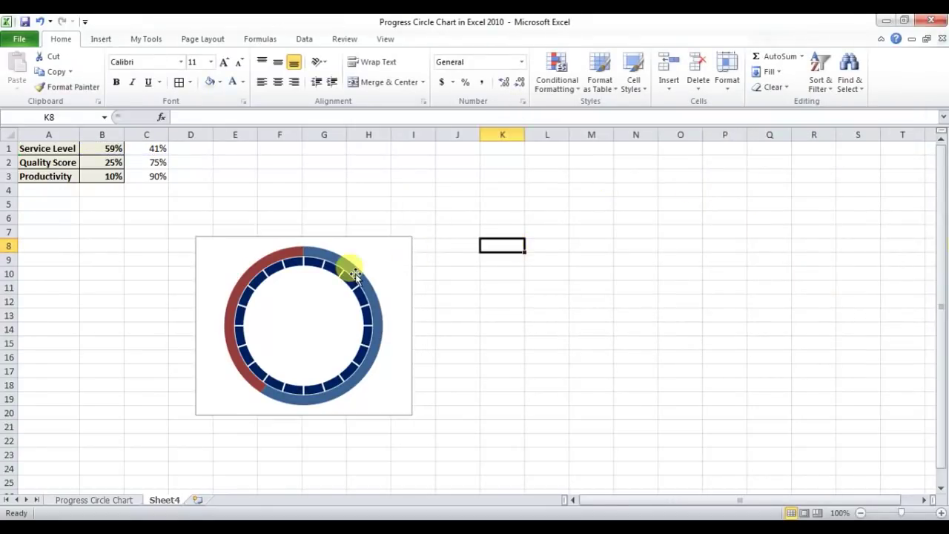
pyautogui.click(281, 256)
pyautogui.rightClick(324, 253)
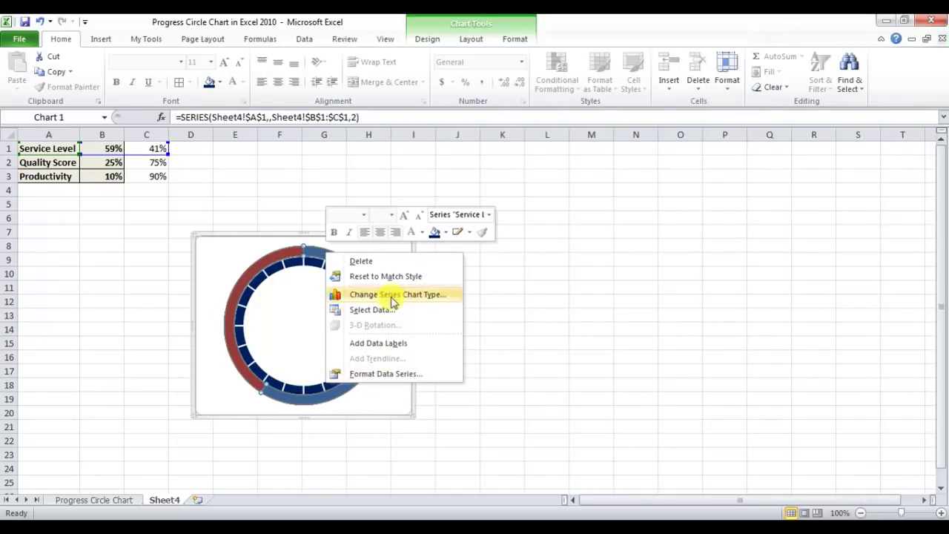
pyautogui.click(369, 376)
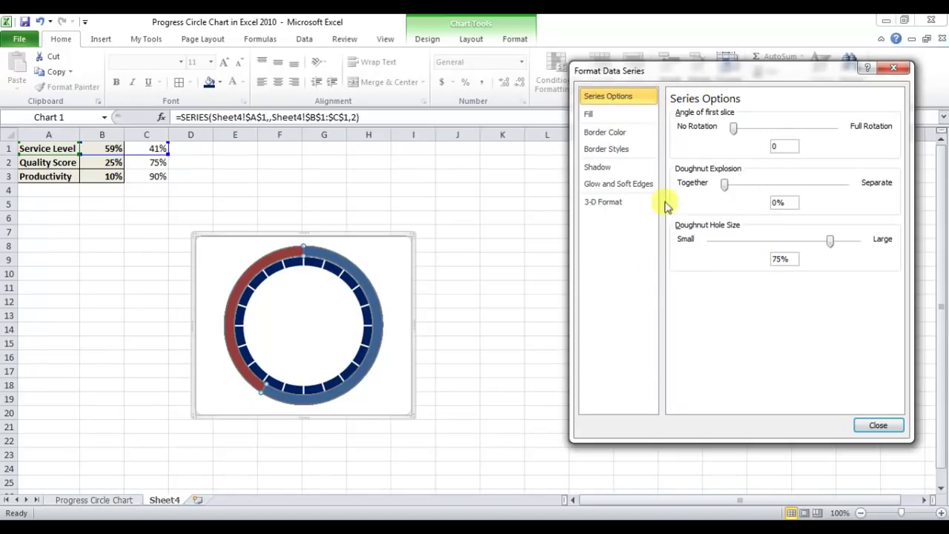
pyautogui.click(895, 69)
# Change the chart type of the outer Service Level series to a standard pie
pyautogui.moveTo(350, 270)
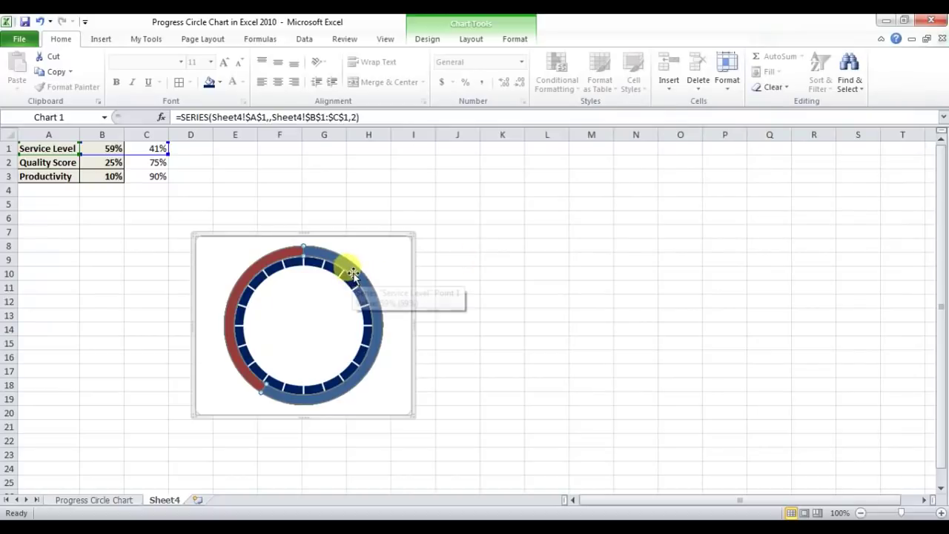
pyautogui.rightClick(358, 273)
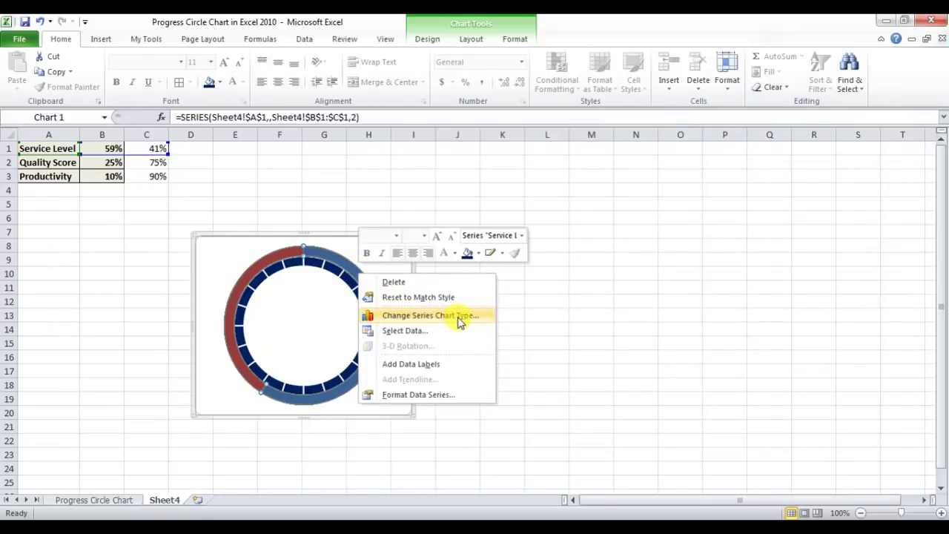
pyautogui.click(460, 321)
pyautogui.moveTo(331, 132); pyautogui.dragTo(634, 134)
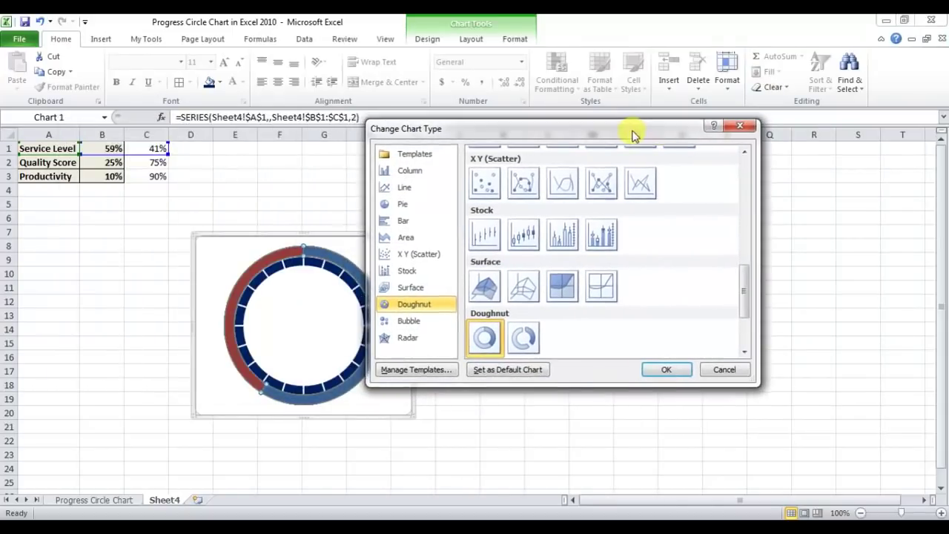
pyautogui.click(415, 206)
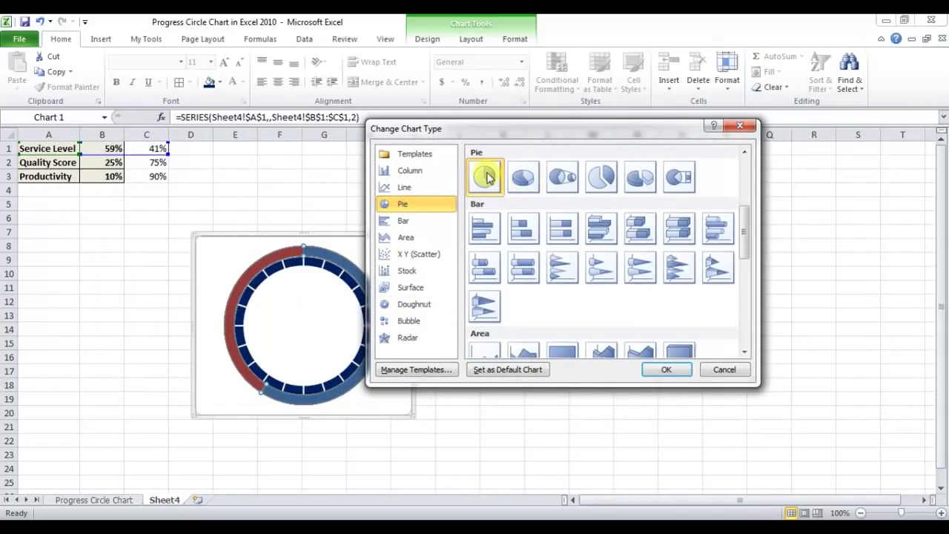
pyautogui.click(666, 371)
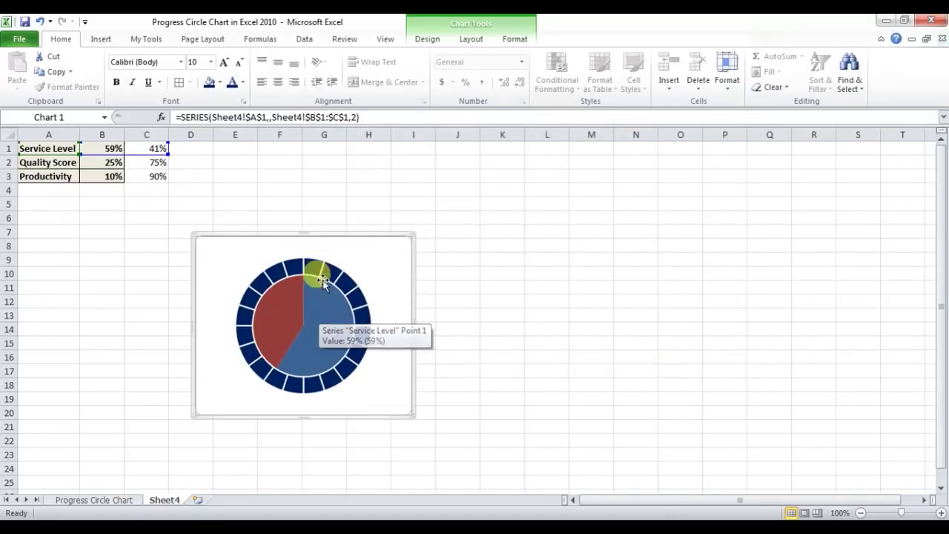
# Plot the Service Level pie series on the secondary axis
pyautogui.click(321, 308)
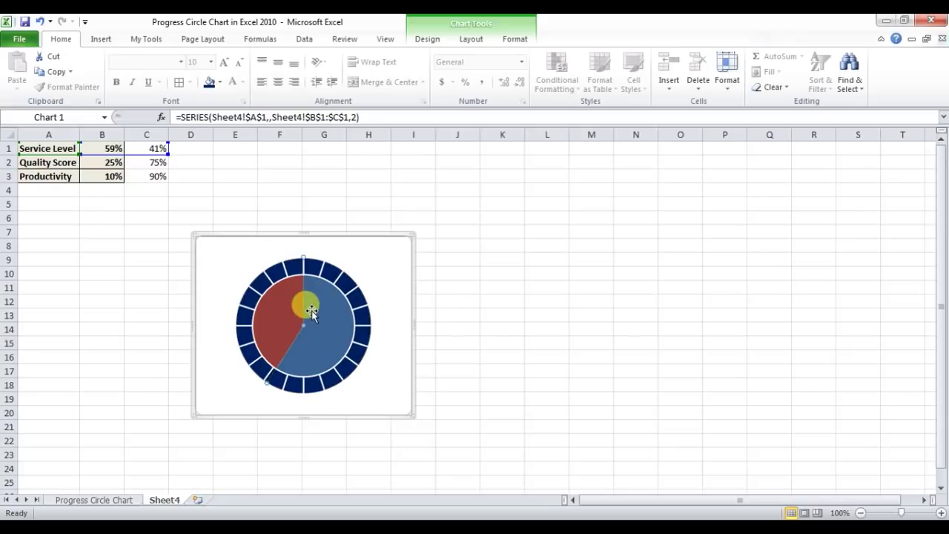
pyautogui.rightClick(311, 314)
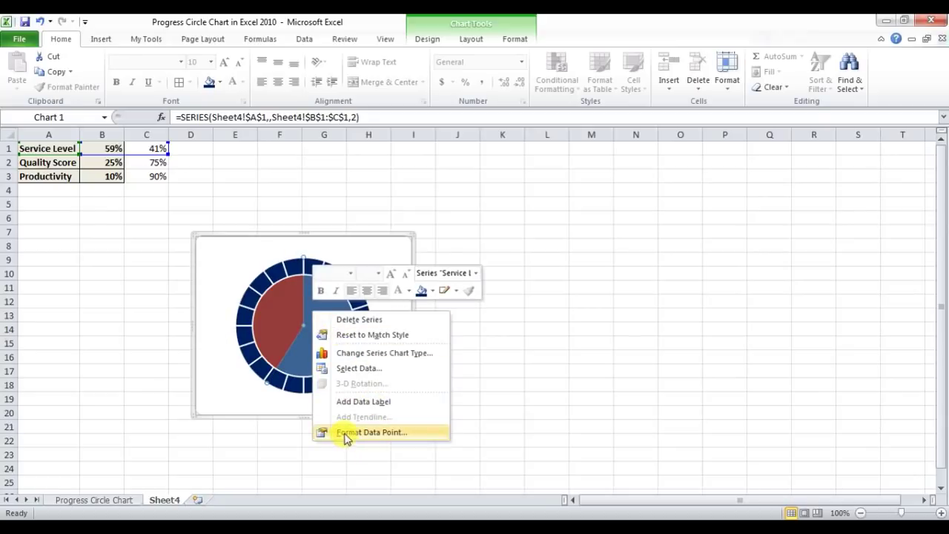
pyautogui.click(370, 433)
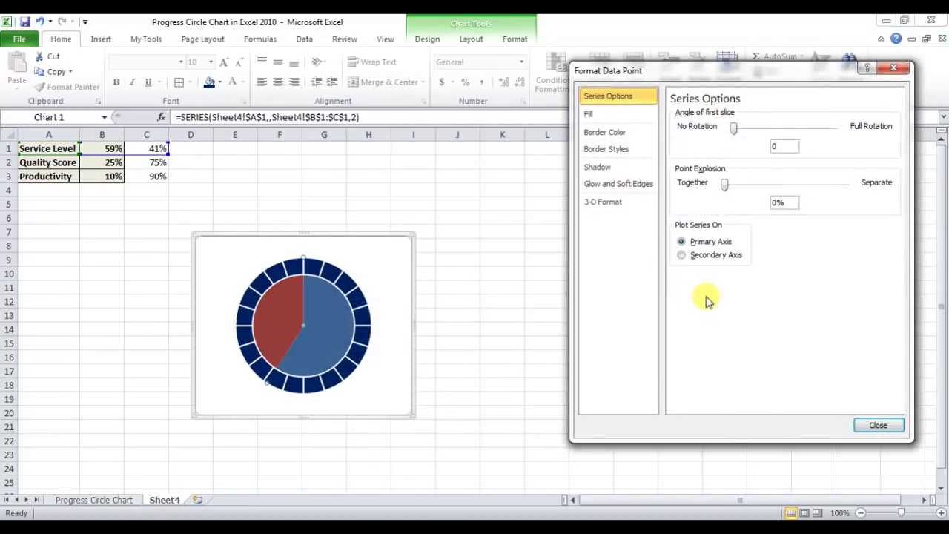
pyautogui.click(717, 256)
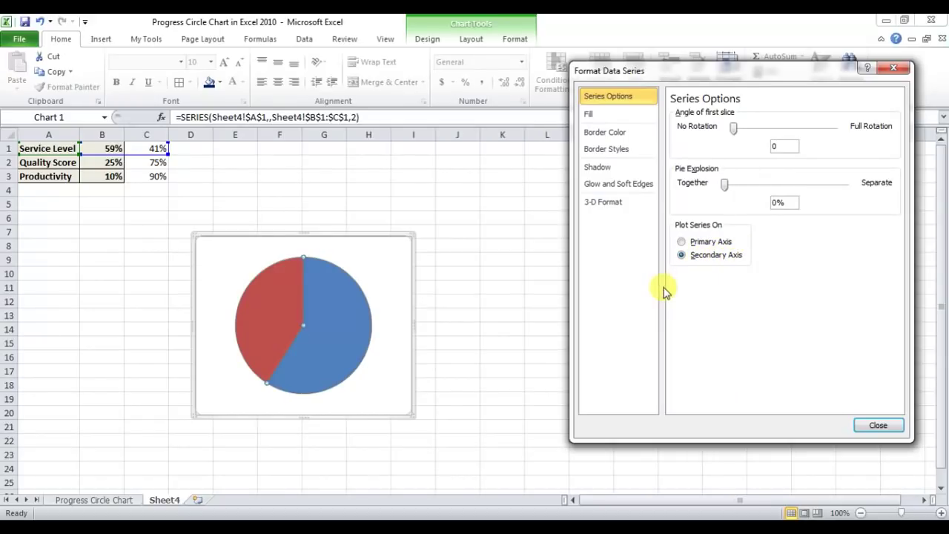
pyautogui.click(875, 426)
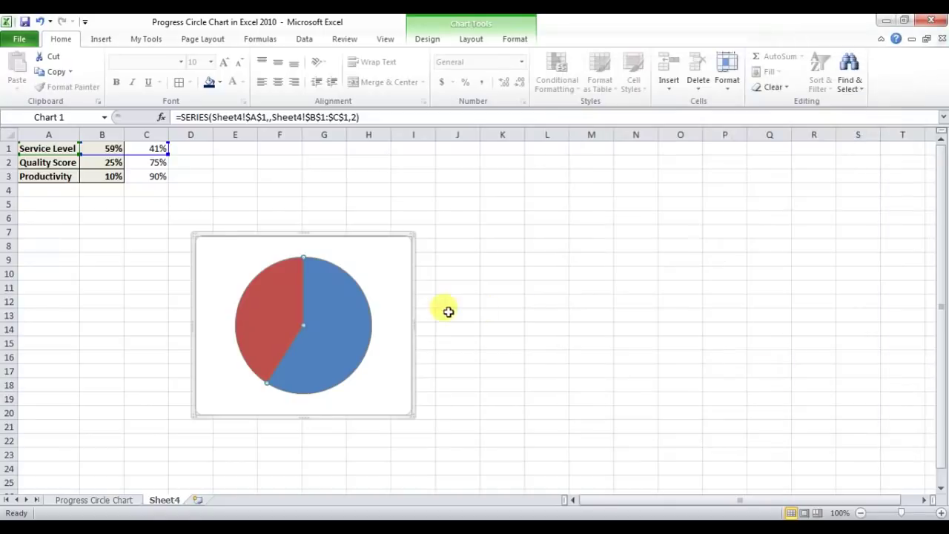
# Remove the fill from the 59% slice of the Service Level pie series
pyautogui.click(344, 311)
pyautogui.doubleClick(344, 311)
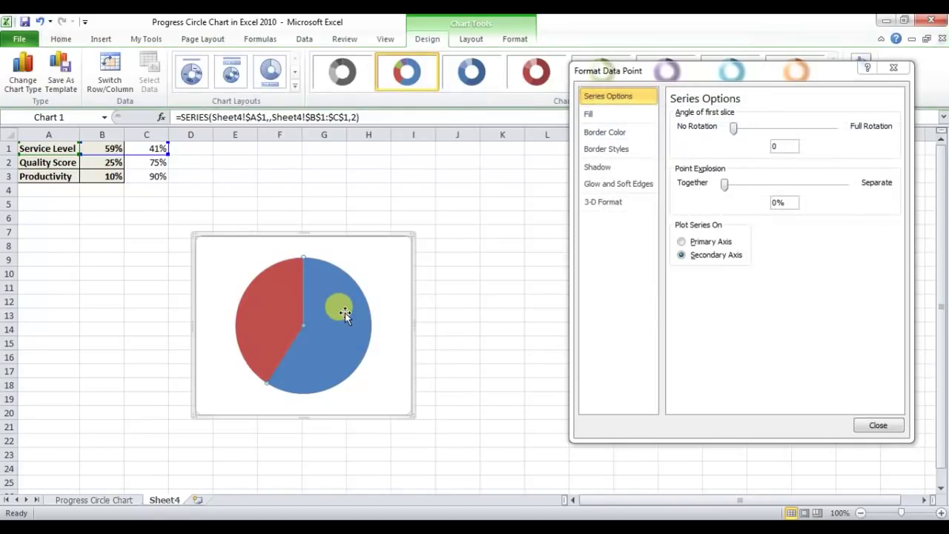
pyautogui.click(904, 67)
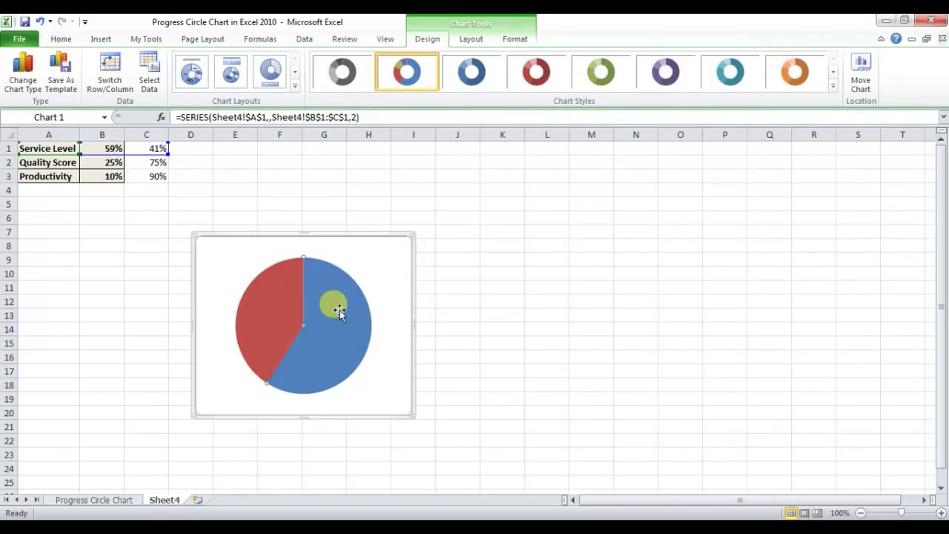
pyautogui.click(533, 38)
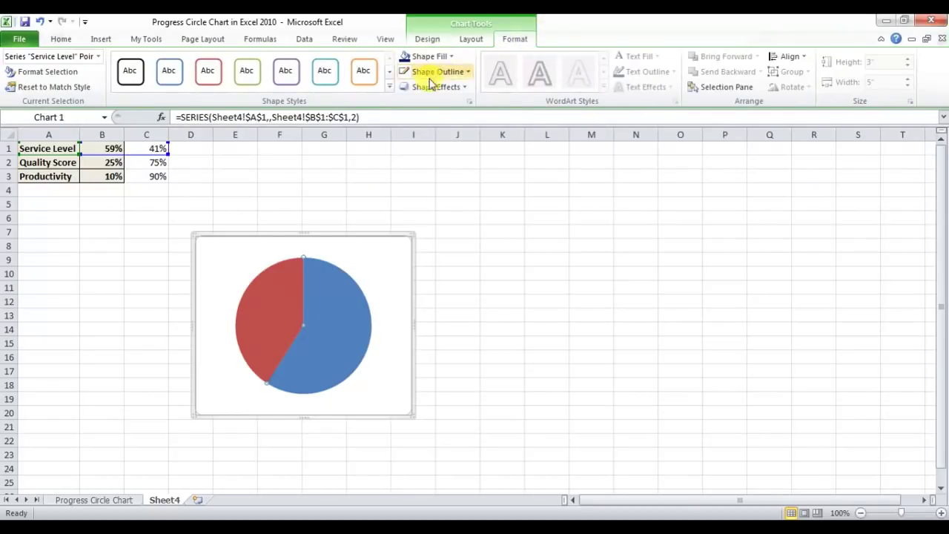
pyautogui.click(450, 58)
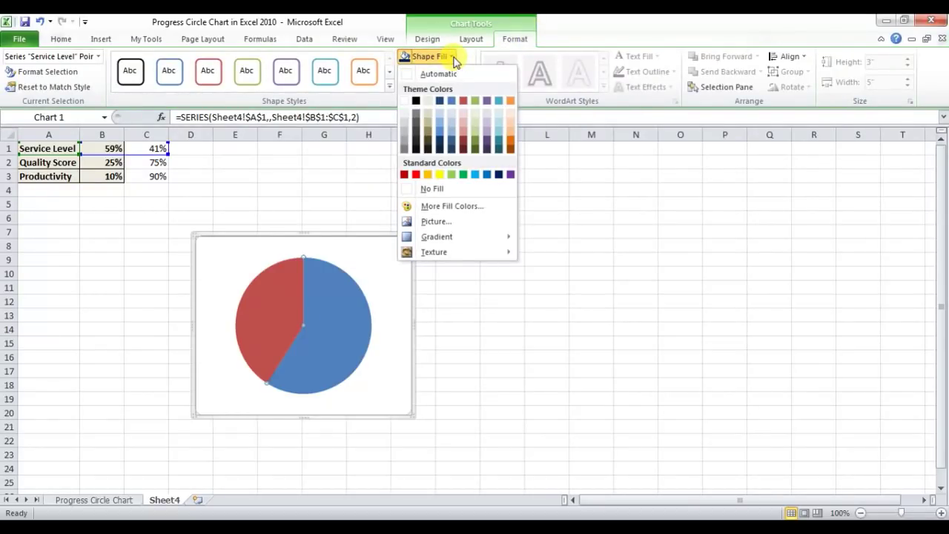
pyautogui.click(430, 192)
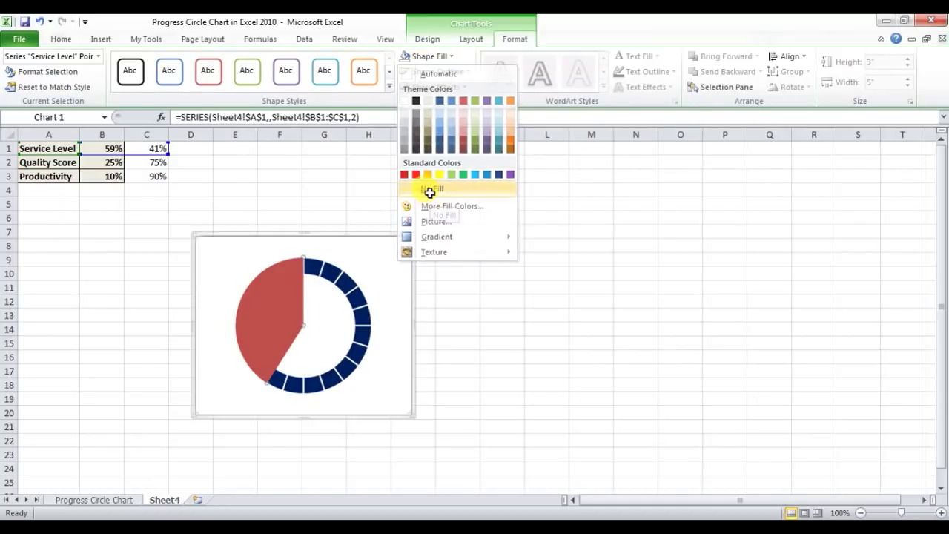
# Give the remaining 41% pie slice a solid white fill with 10% transparency
pyautogui.doubleClick(281, 291)
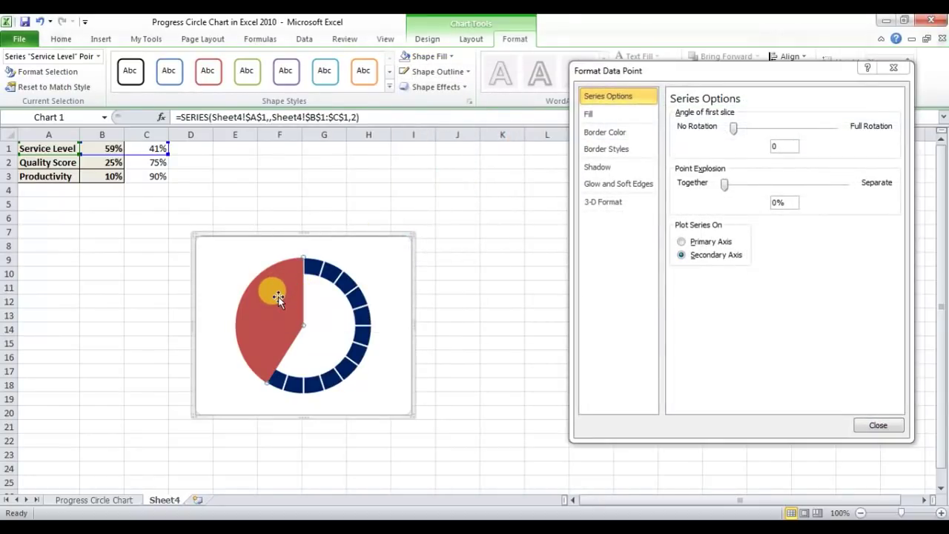
pyautogui.click(894, 68)
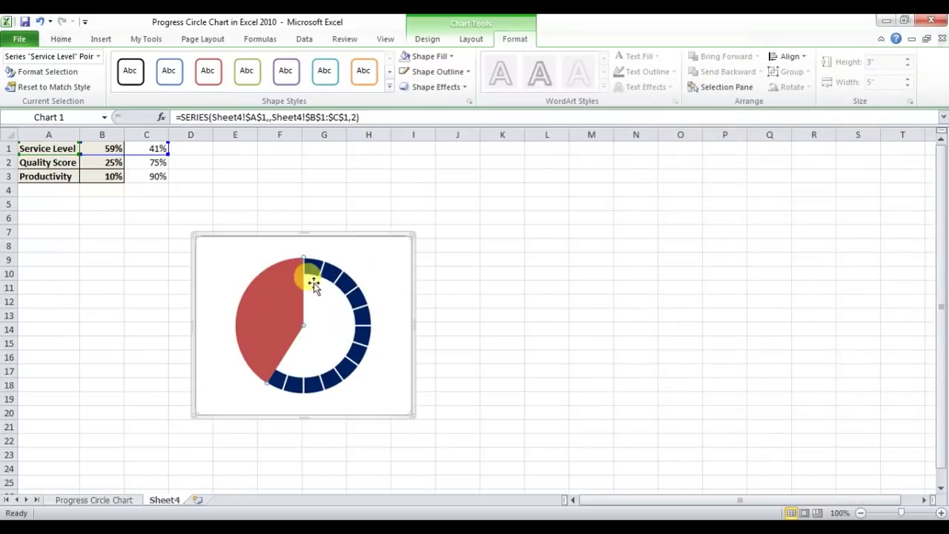
pyautogui.doubleClick(265, 297)
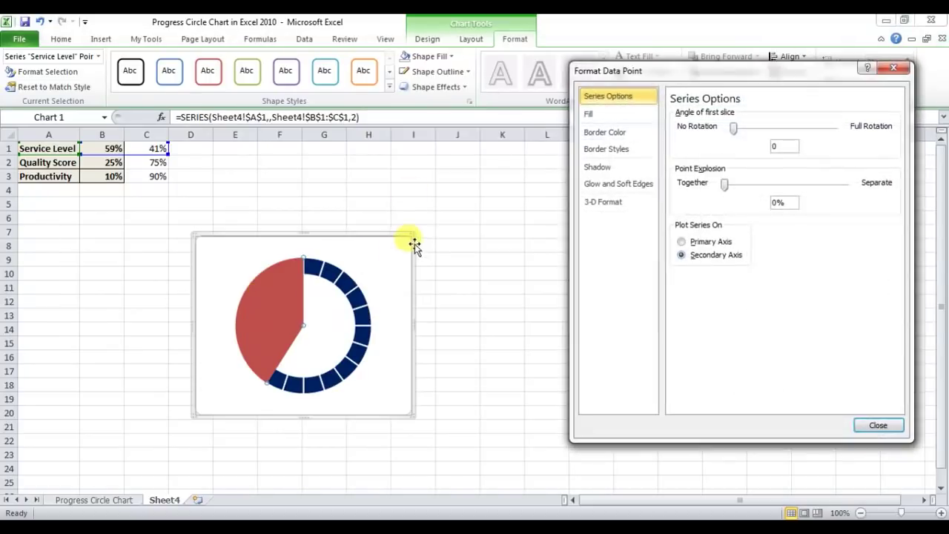
pyautogui.click(590, 114)
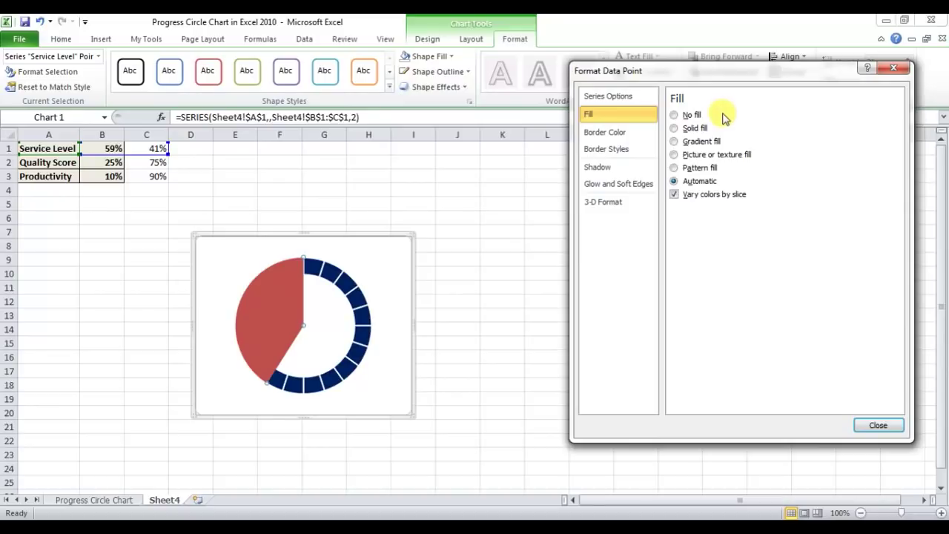
pyautogui.click(694, 129)
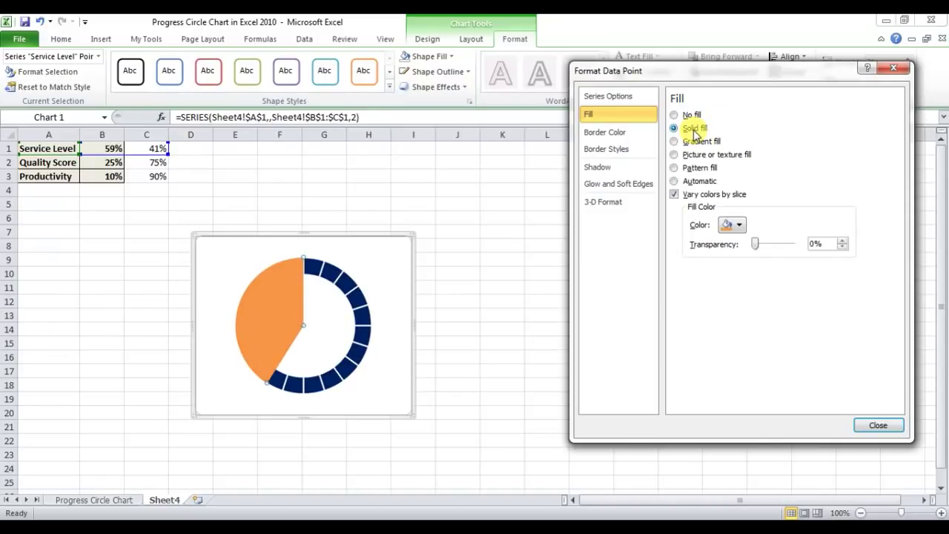
pyautogui.click(737, 226)
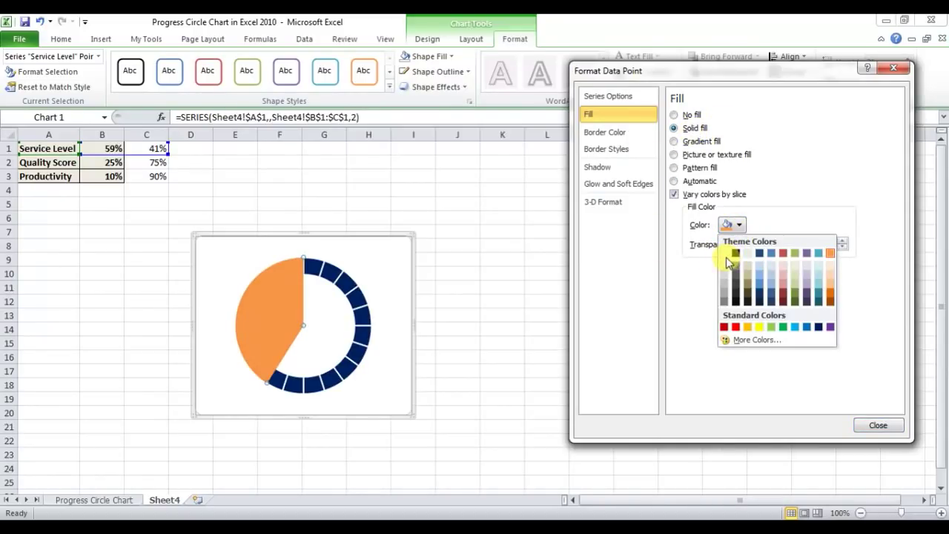
pyautogui.click(725, 253)
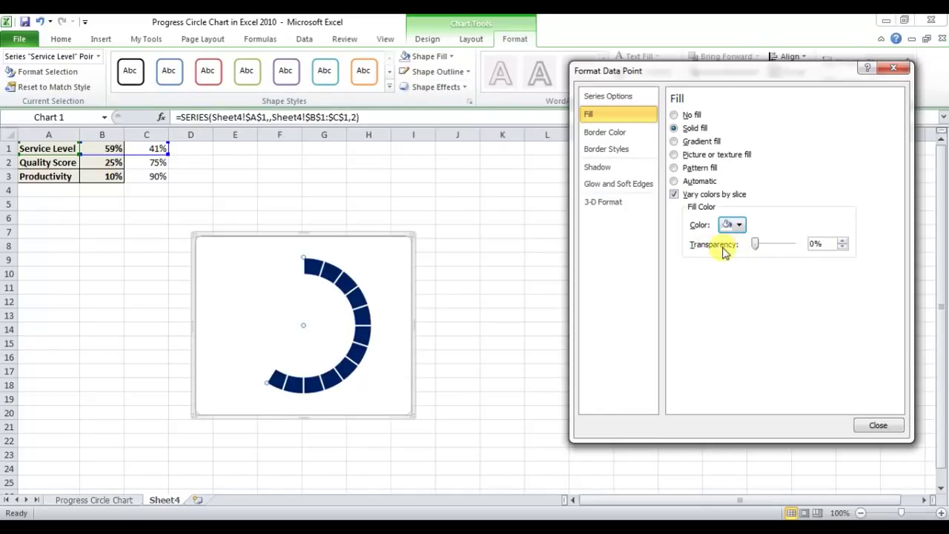
pyautogui.moveTo(756, 247)
pyautogui.mouseDown()
pyautogui.moveTo(765, 249)
pyautogui.moveTo(759, 245)
pyautogui.mouseUp()
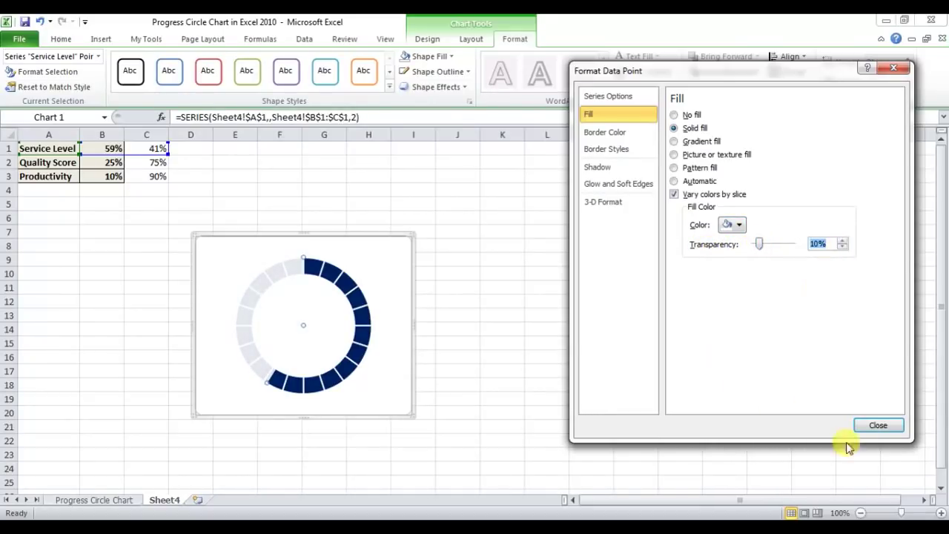
pyautogui.click(882, 426)
pyautogui.click(573, 311)
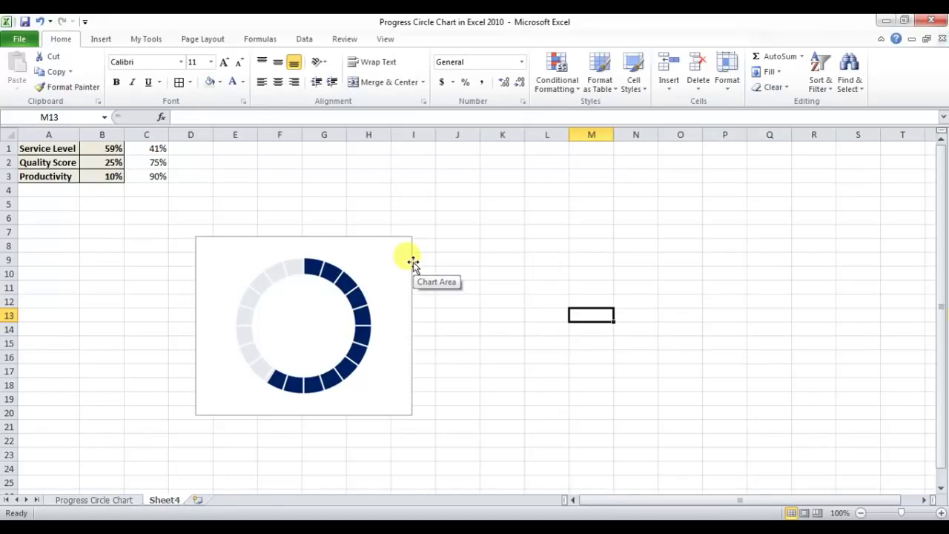
# Compare with the finished Progress Circle Chart sheet, and on Sheet4 give the chart area a white fill and no outline
pyautogui.click(89, 500)
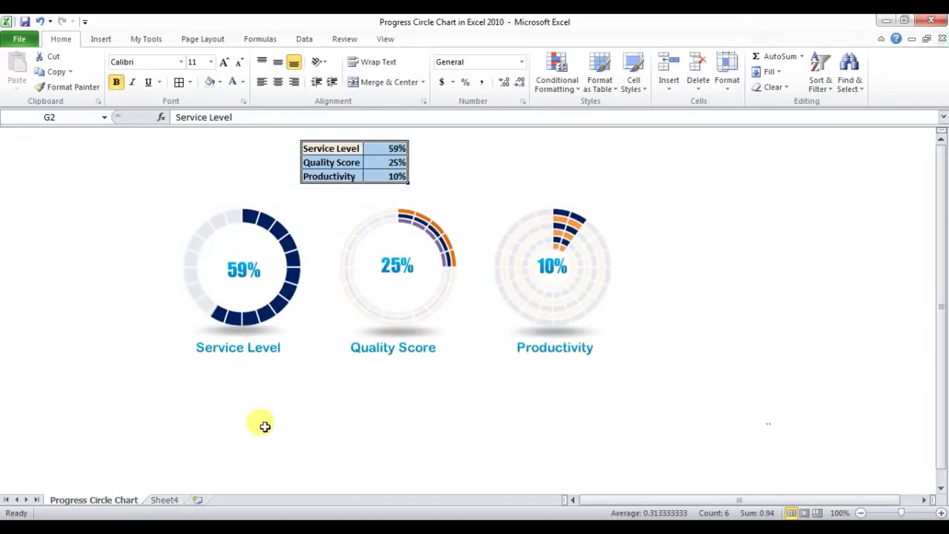
pyautogui.click(164, 500)
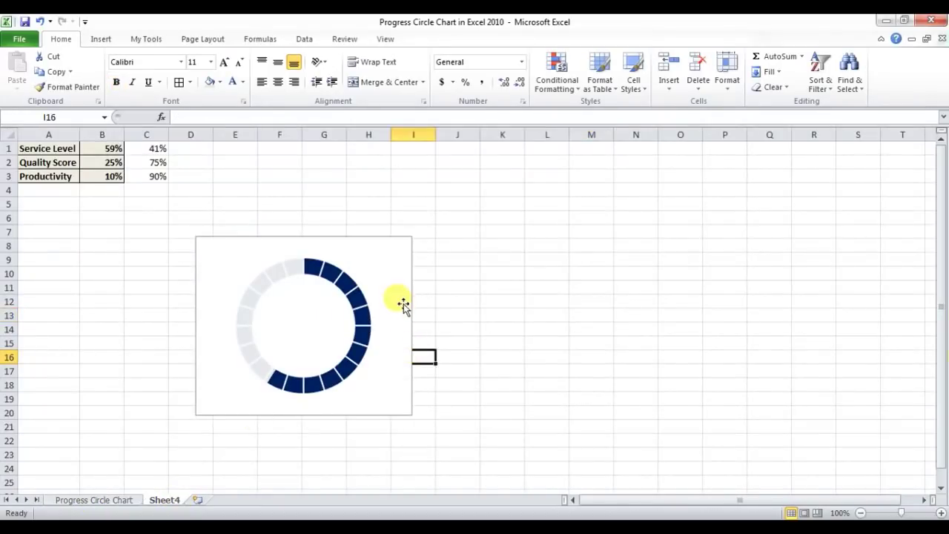
pyautogui.click(406, 277)
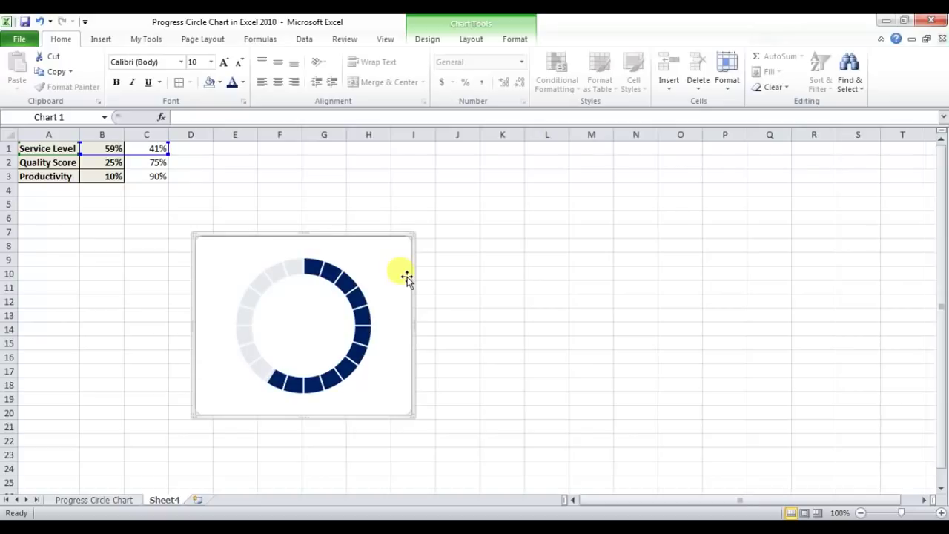
pyautogui.click(515, 39)
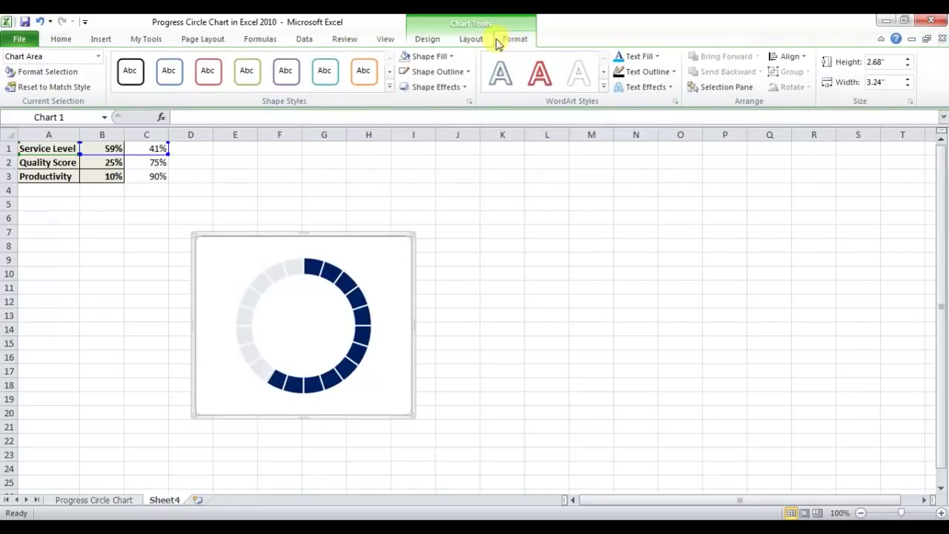
pyautogui.click(447, 59)
pyautogui.click(404, 100)
pyautogui.click(437, 71)
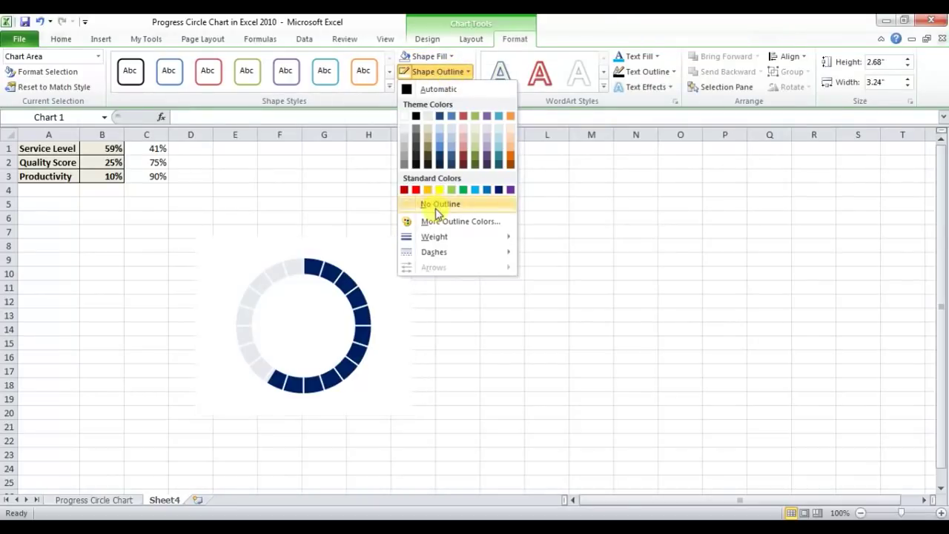
pyautogui.click(437, 211)
pyautogui.click(456, 203)
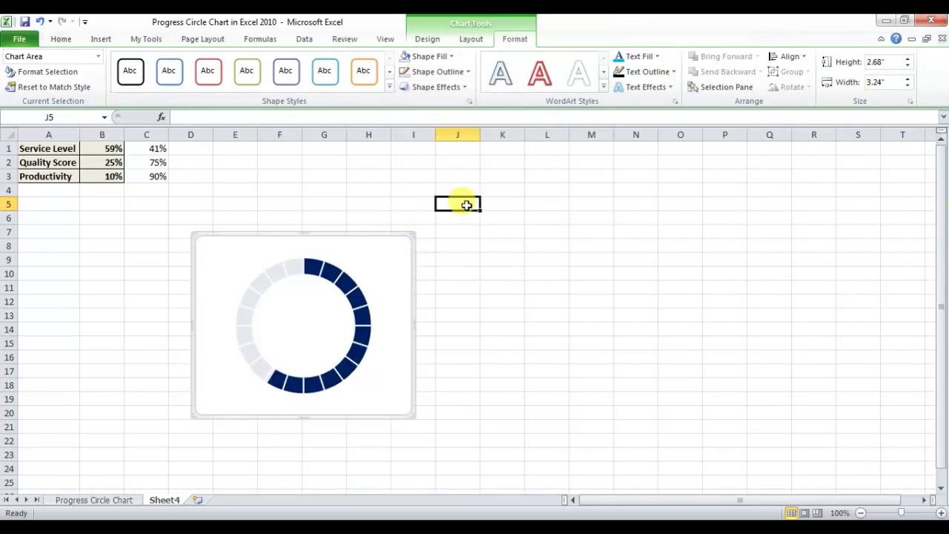
# Hide the gridlines on Sheet4
pyautogui.click(387, 41)
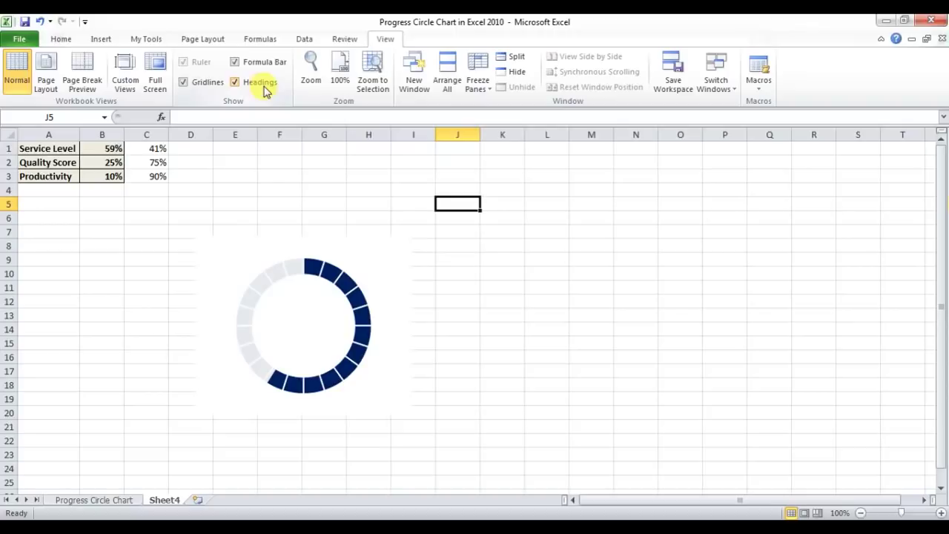
pyautogui.click(205, 85)
pyautogui.click(502, 175)
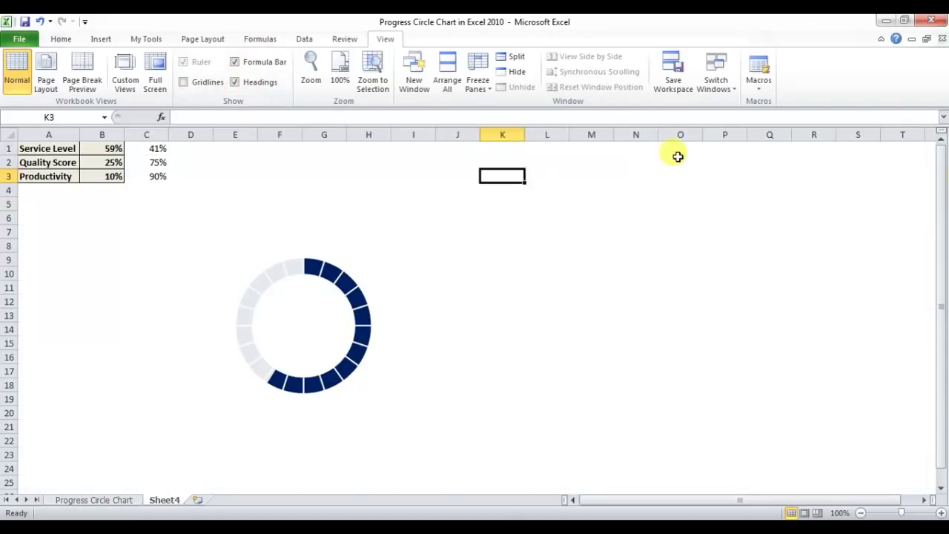
# Shift the progress chart slightly closer to column C and place a duplicate of it alongside, over columns H to M
pyautogui.click(364, 256)
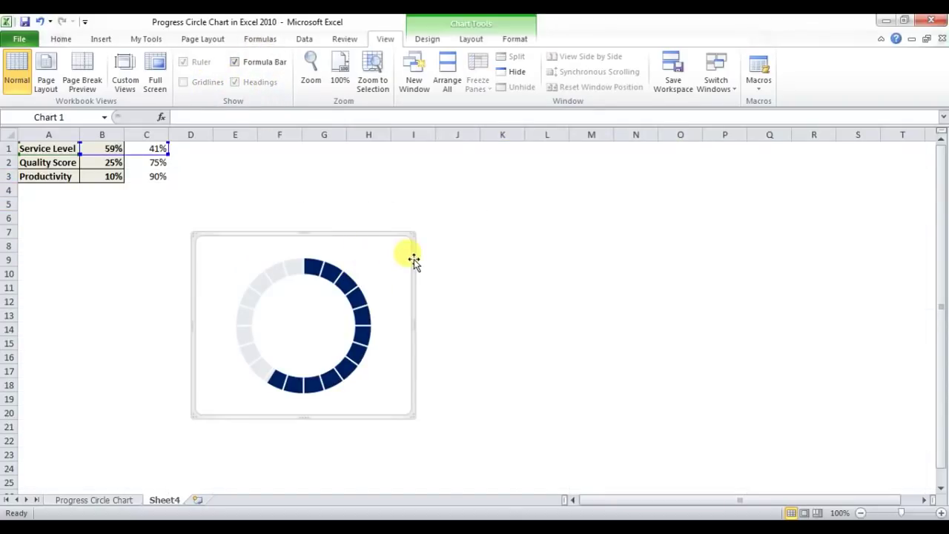
pyautogui.moveTo(410, 254); pyautogui.dragTo(381, 254)
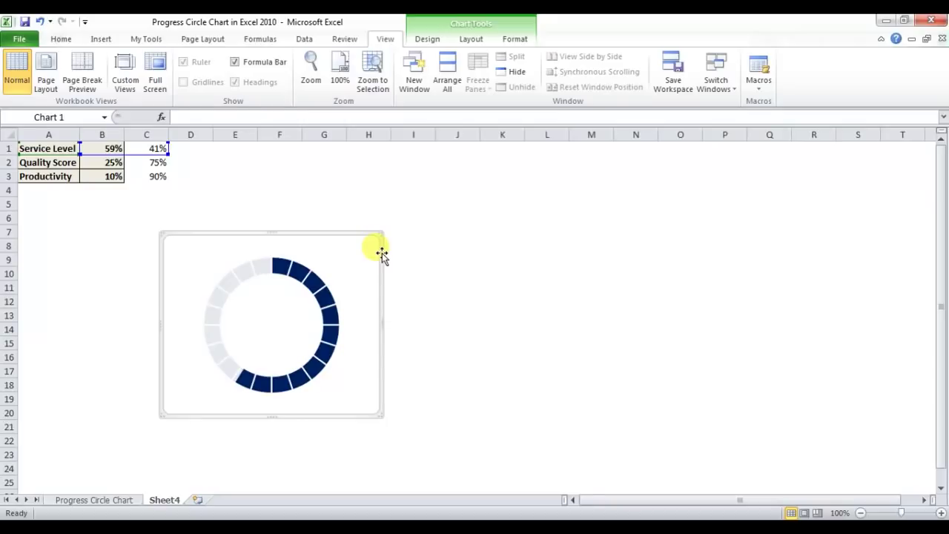
pyautogui.hotkey('ctrl', 'c')
pyautogui.click(460, 245)
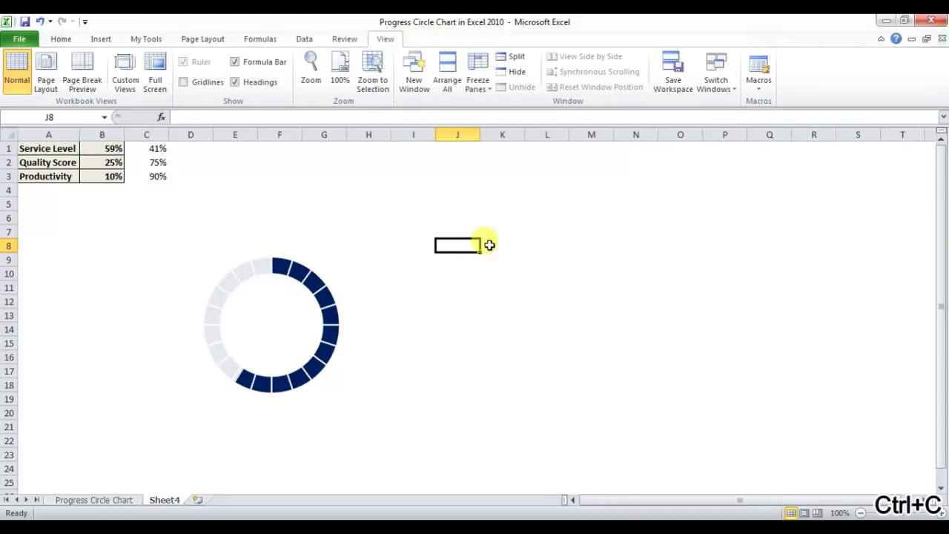
pyautogui.hotkey('ctrl', 'v')
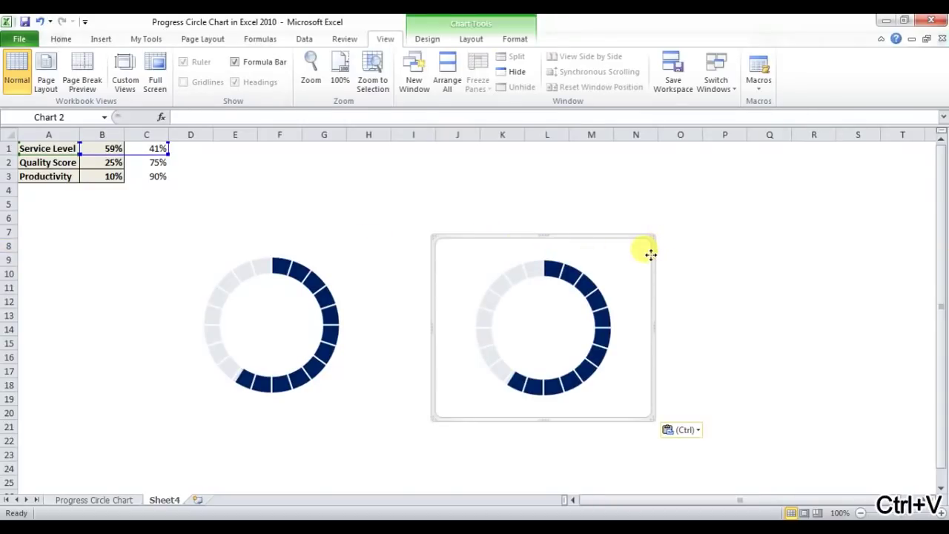
pyautogui.moveTo(652, 261); pyautogui.dragTo(599, 267)
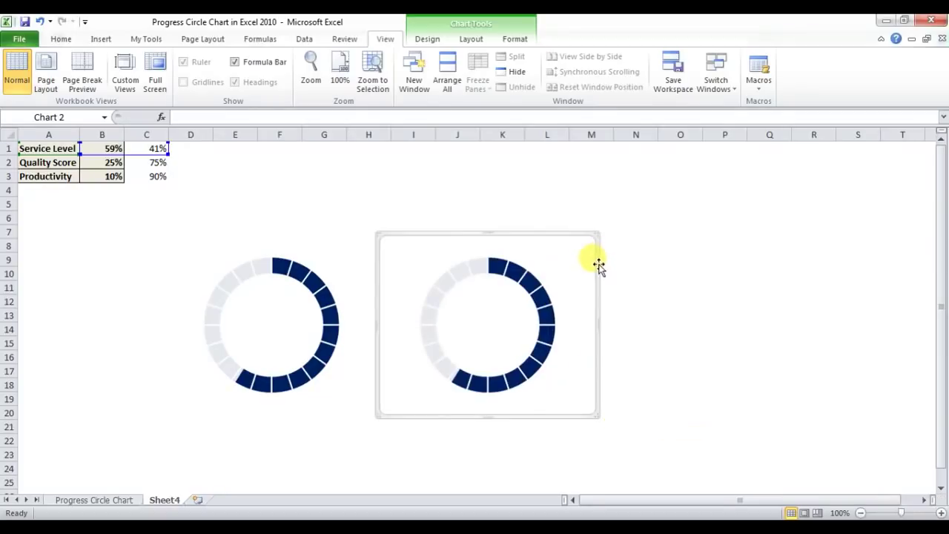
# Remove the Service Level series from the duplicated chart's data source
pyautogui.rightClick(497, 298)
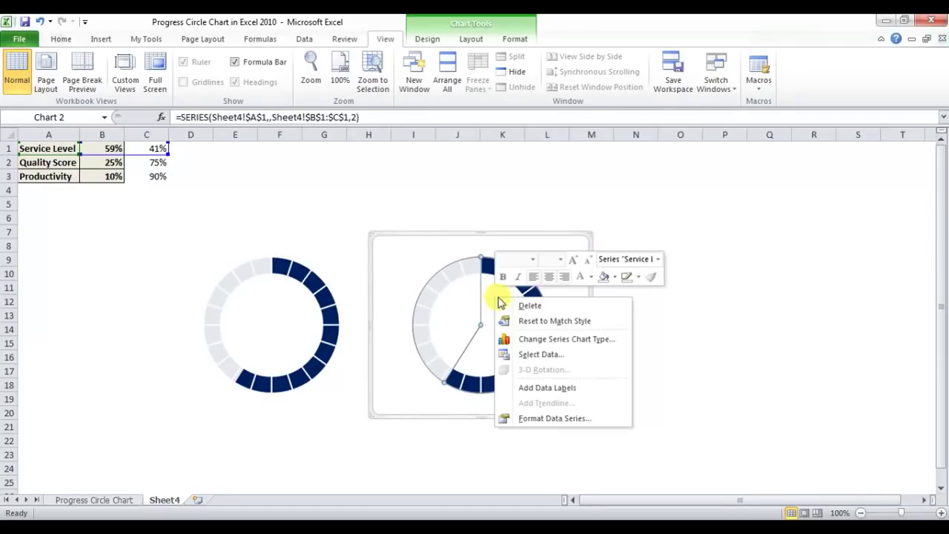
pyautogui.click(551, 357)
pyautogui.click(519, 242)
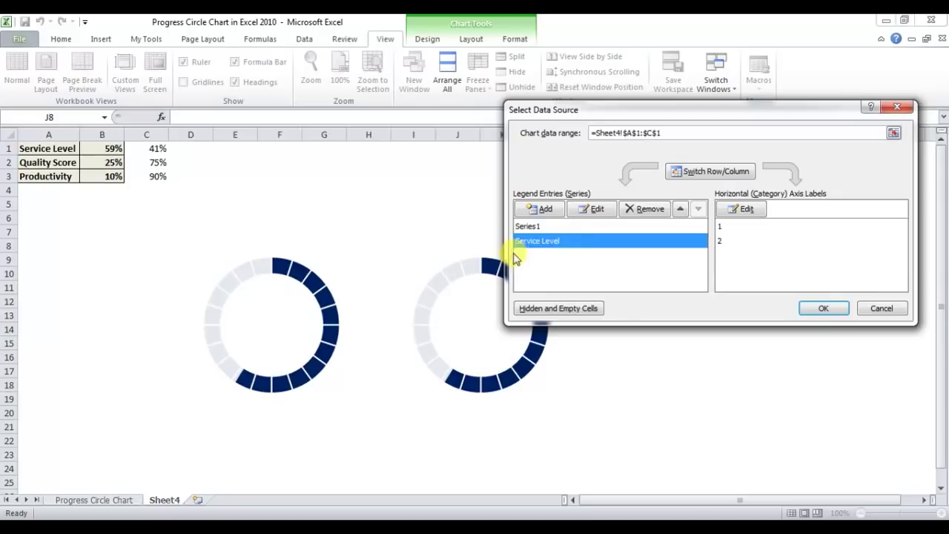
pyautogui.click(652, 209)
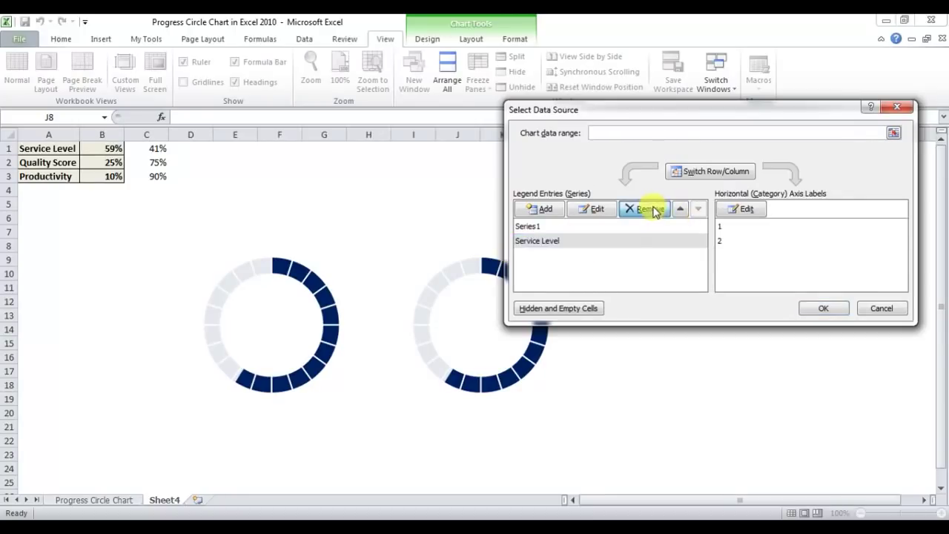
pyautogui.click(822, 308)
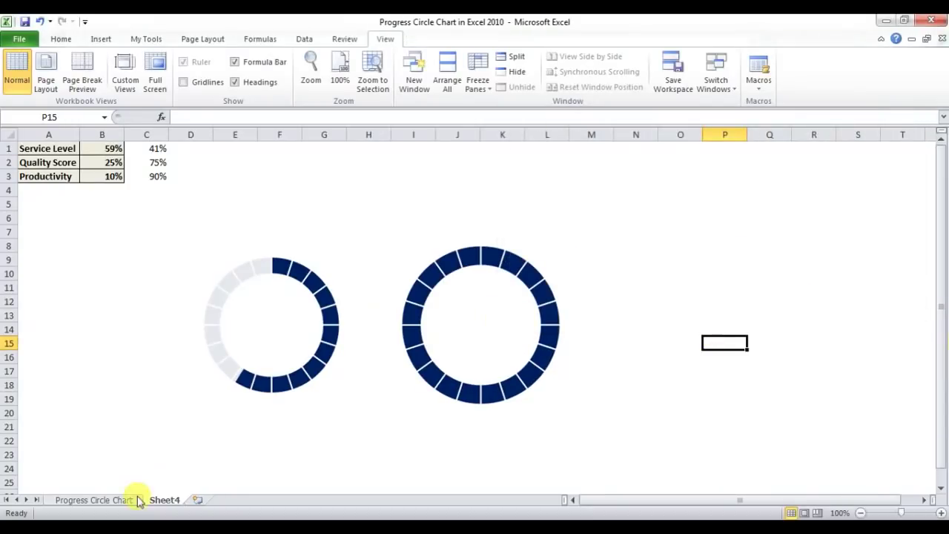
# Check the finished Progress Circle Chart sheet, then paste two more copies of the segmented ring series into the duplicated chart on Sheet4
pyautogui.click(126, 498)
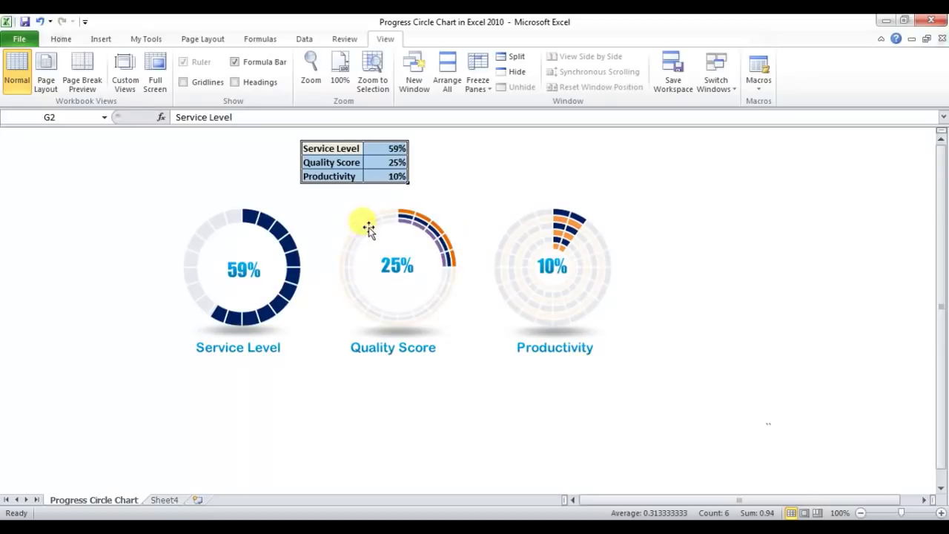
pyautogui.click(164, 500)
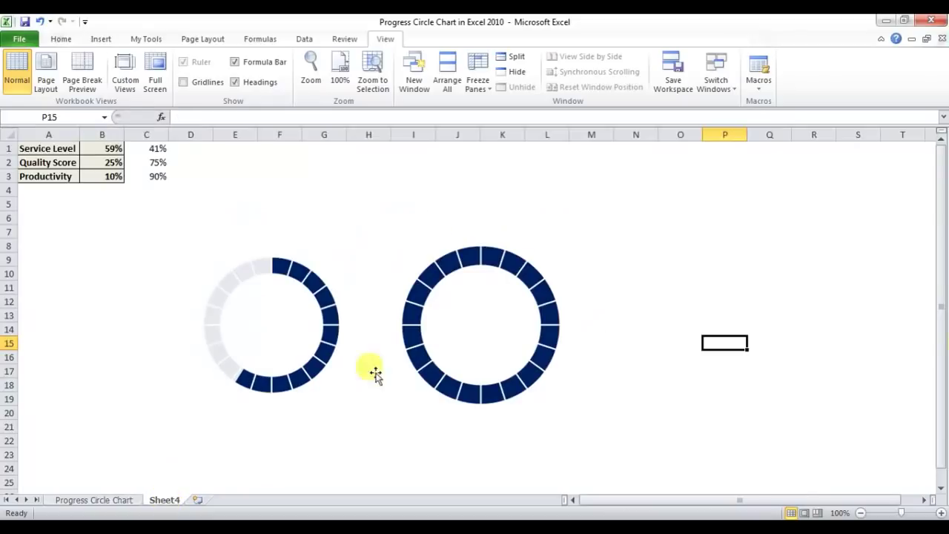
pyautogui.click(491, 260)
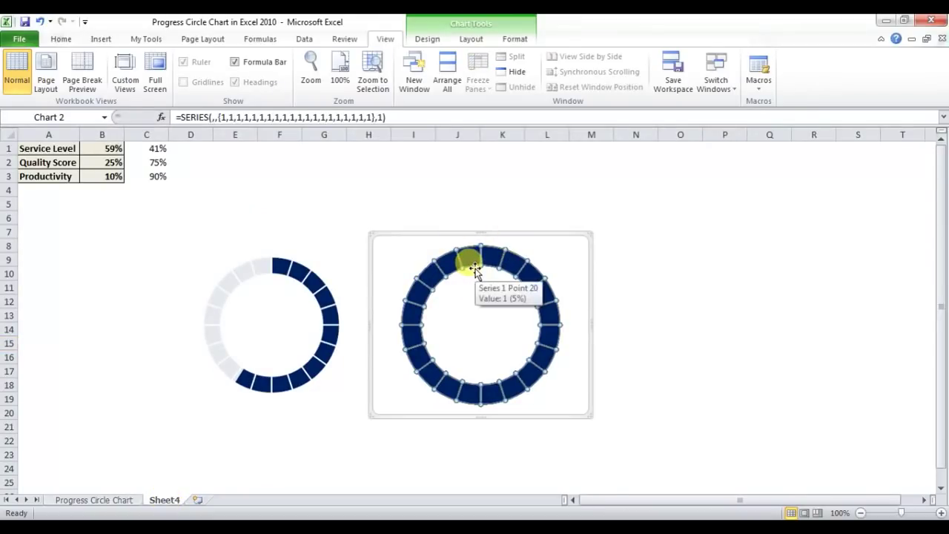
pyautogui.hotkey('ctrl', 'c')
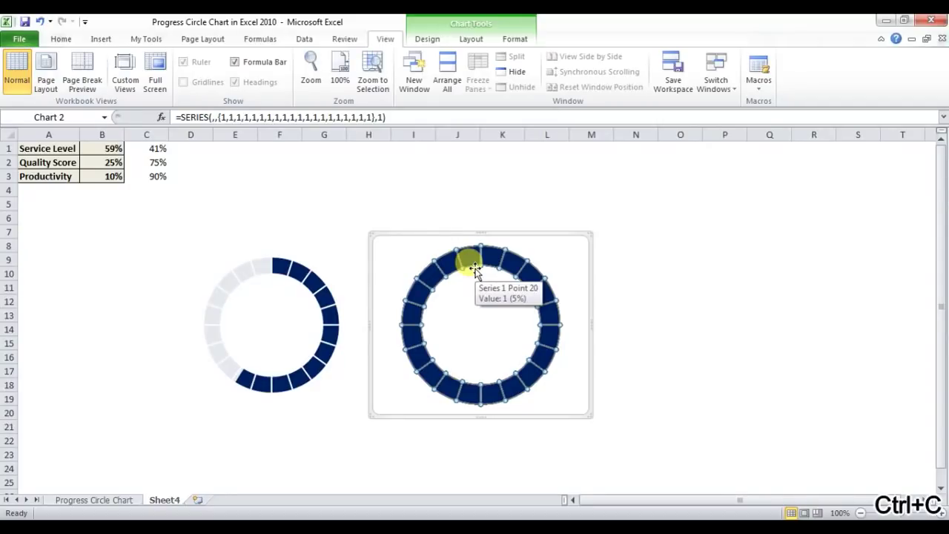
pyautogui.hotkey('ctrl', 'v')
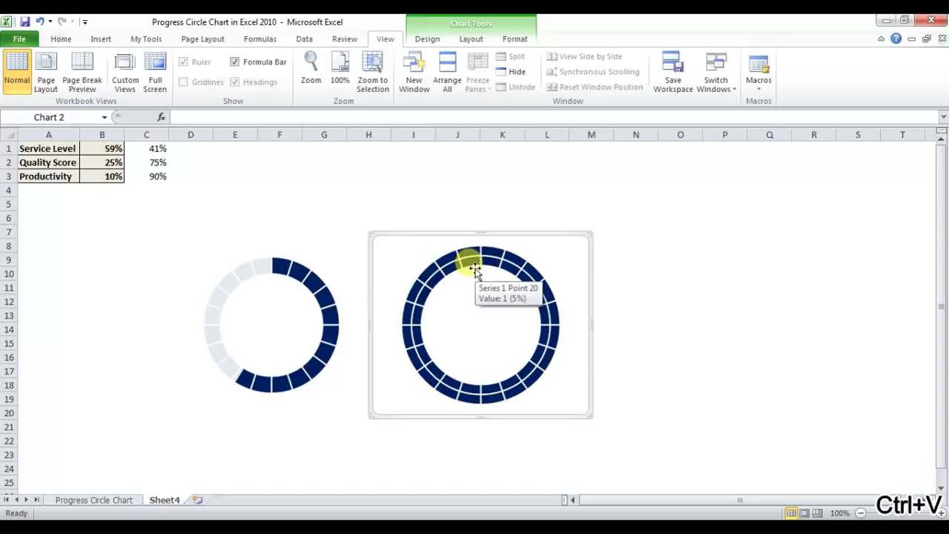
pyautogui.hotkey('ctrl', 'v')
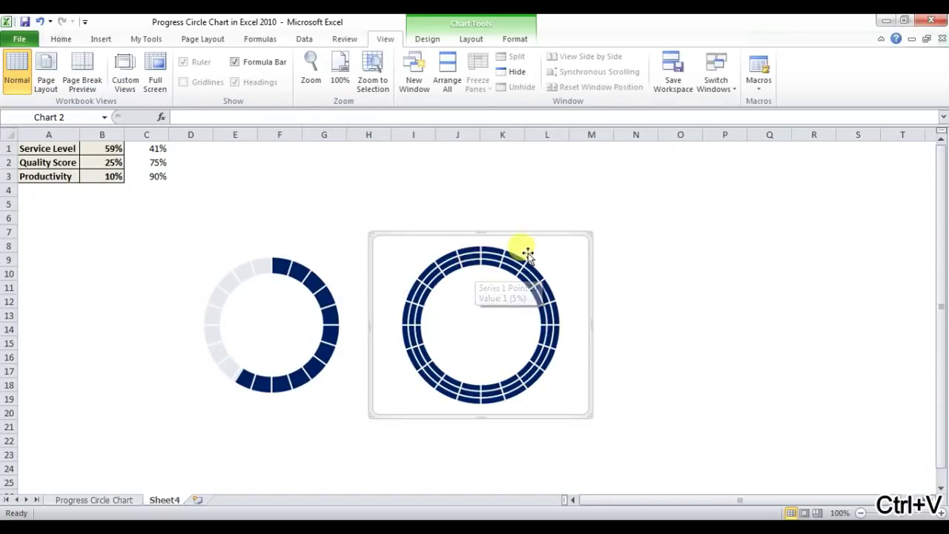
pyautogui.click(619, 245)
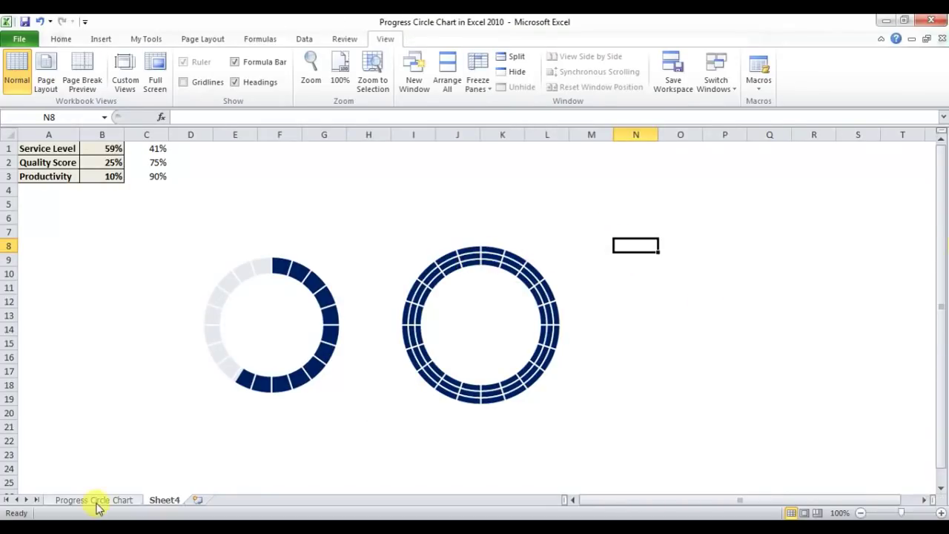
# Compare ring colours with the finished Quality Score chart and fill the outer ring of Sheet4's three-ring chart with orange
pyautogui.click(94, 501)
pyautogui.click(165, 500)
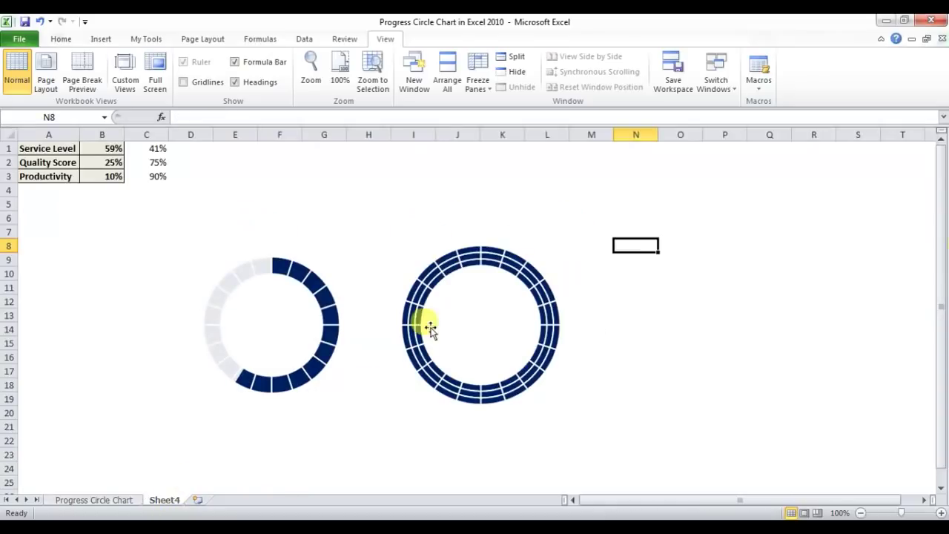
pyautogui.click(97, 501)
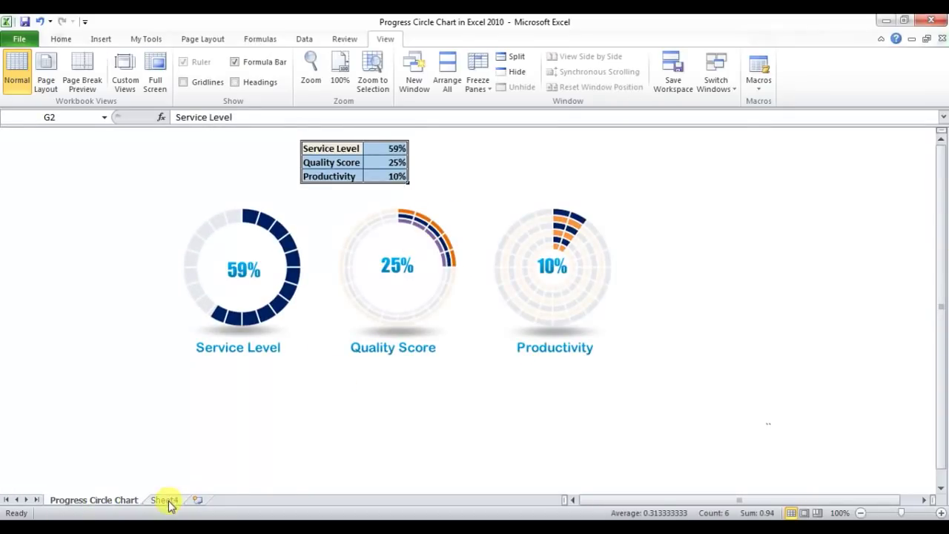
pyautogui.click(164, 500)
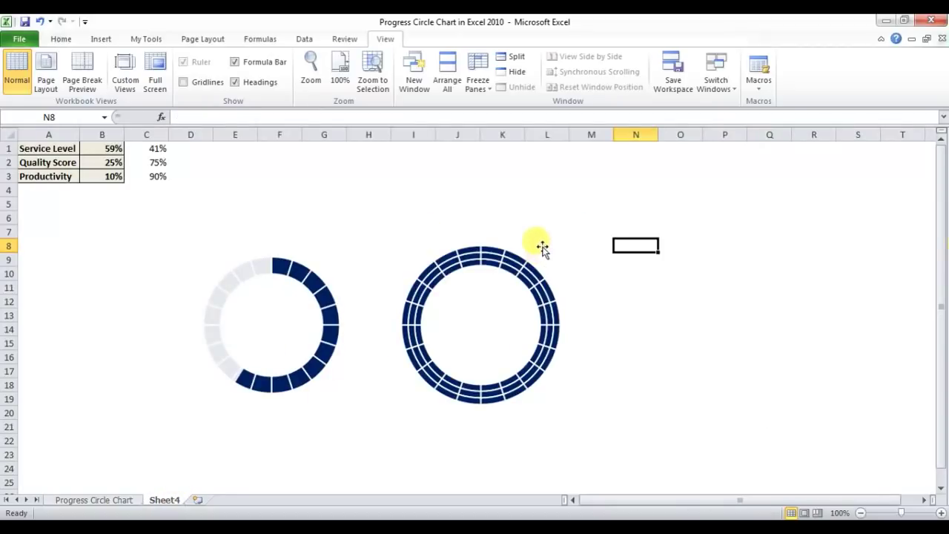
pyautogui.click(515, 257)
pyautogui.click(514, 39)
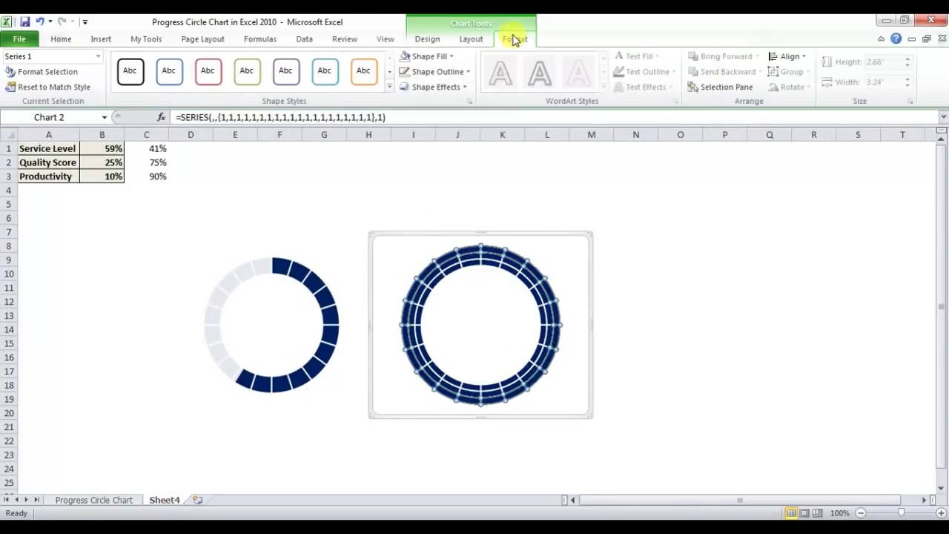
pyautogui.click(452, 57)
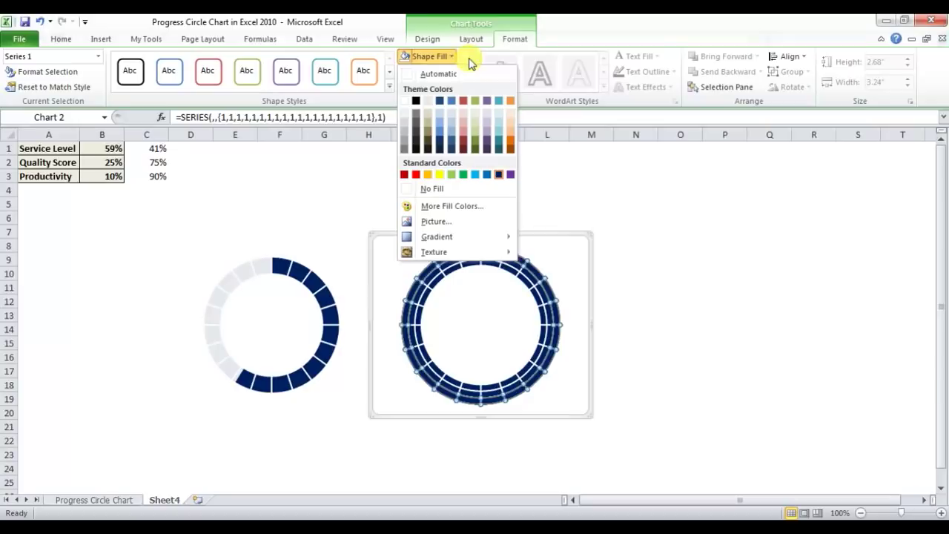
pyautogui.click(511, 104)
# Fill the innermost ring of the three-ring chart with the standard purple
pyautogui.click(512, 270)
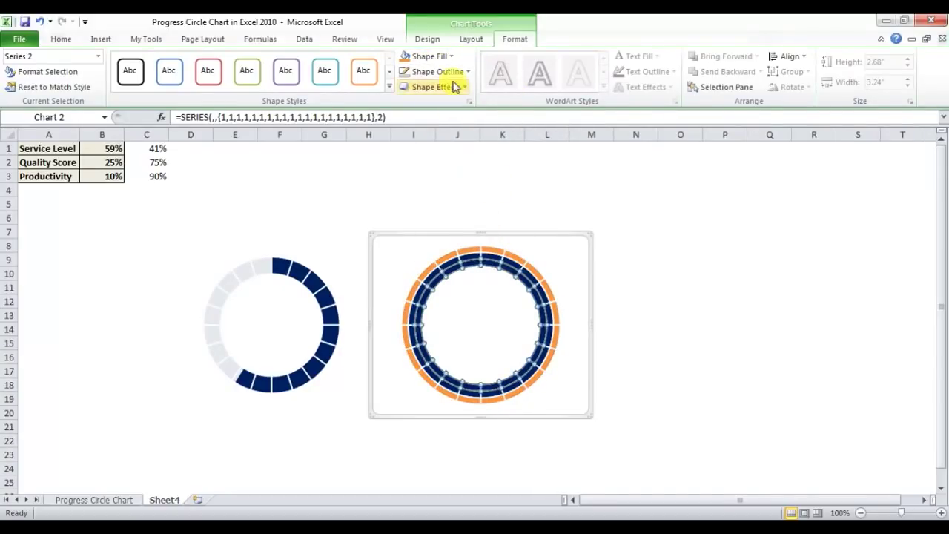
pyautogui.click(449, 58)
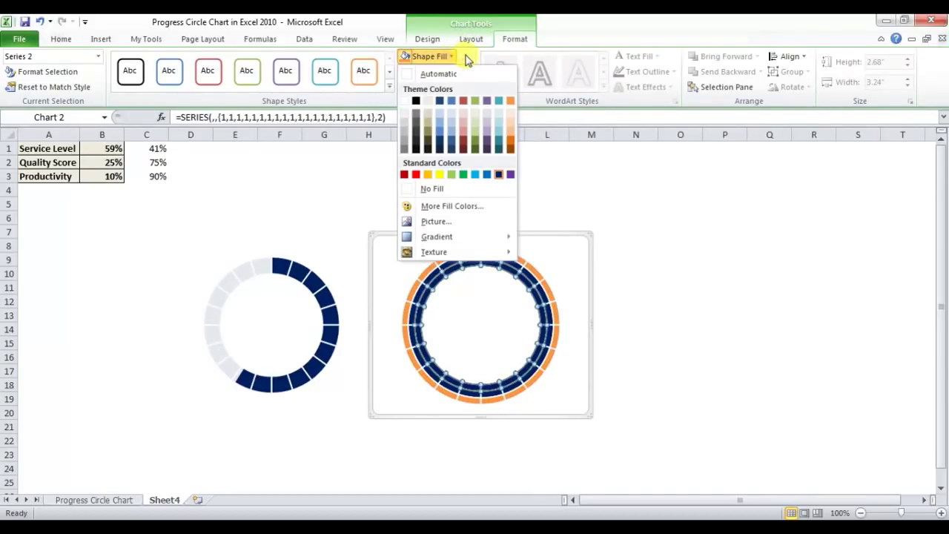
pyautogui.click(511, 175)
pyautogui.click(674, 271)
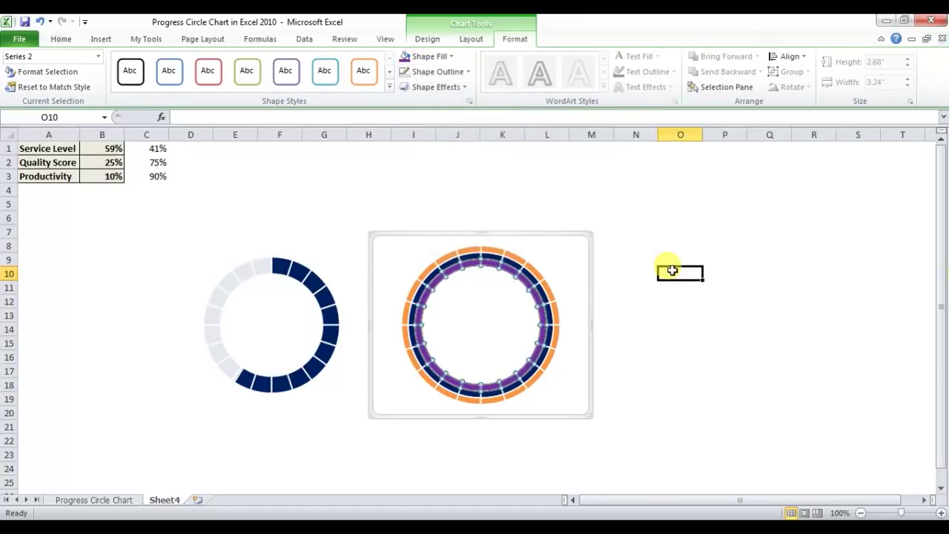
# Add a series to the three-ring chart with its name from A2 (Quality Score) and its values from B2:C2
pyautogui.click(543, 247)
pyautogui.rightClick(544, 245)
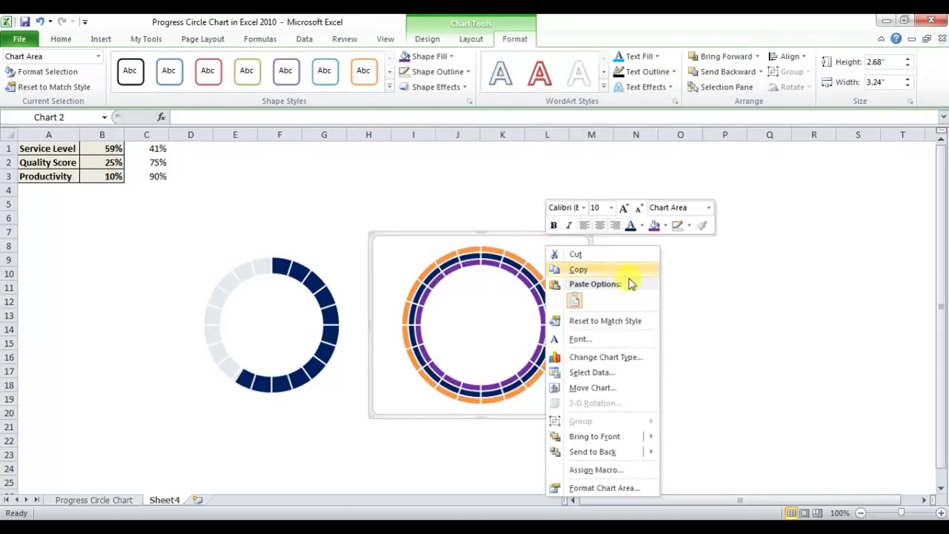
pyautogui.click(611, 378)
pyautogui.click(543, 211)
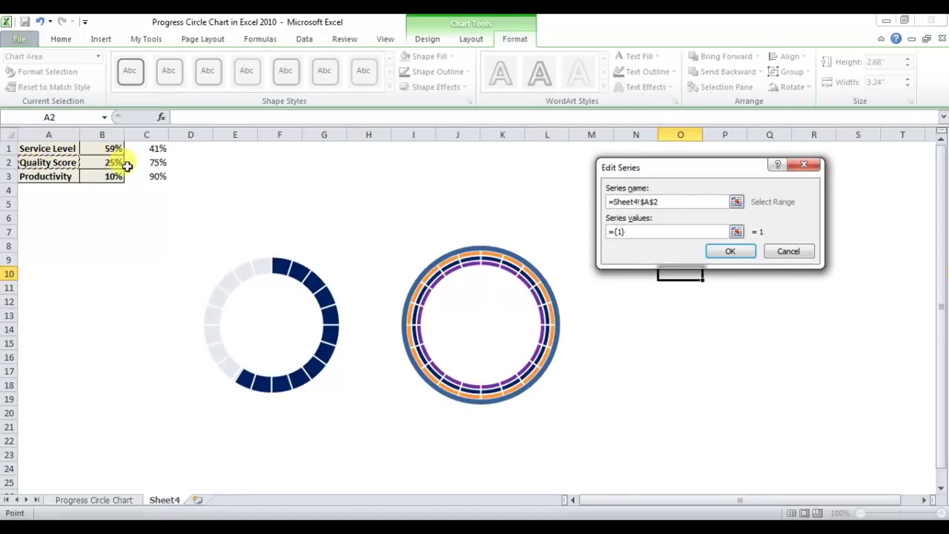
pyautogui.moveTo(642, 234); pyautogui.dragTo(565, 237)
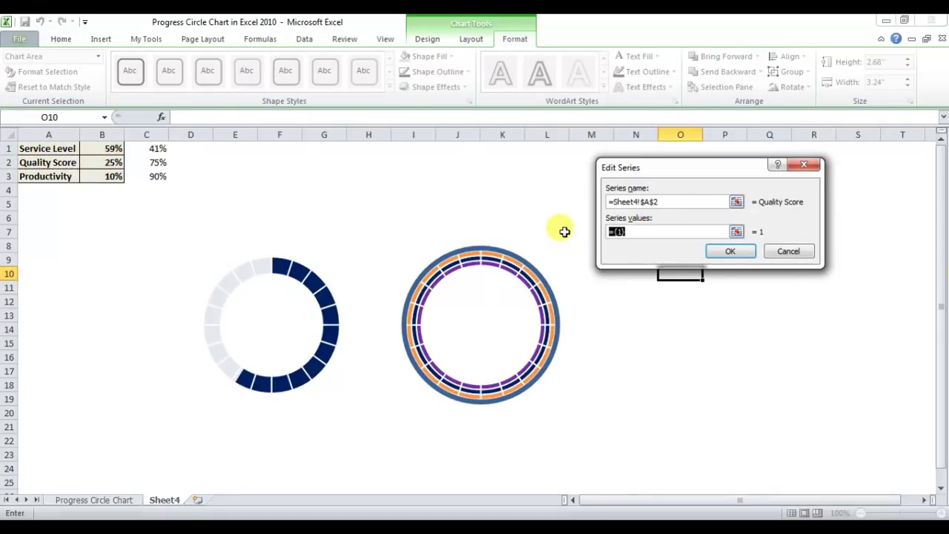
pyautogui.moveTo(98, 164); pyautogui.dragTo(147, 162)
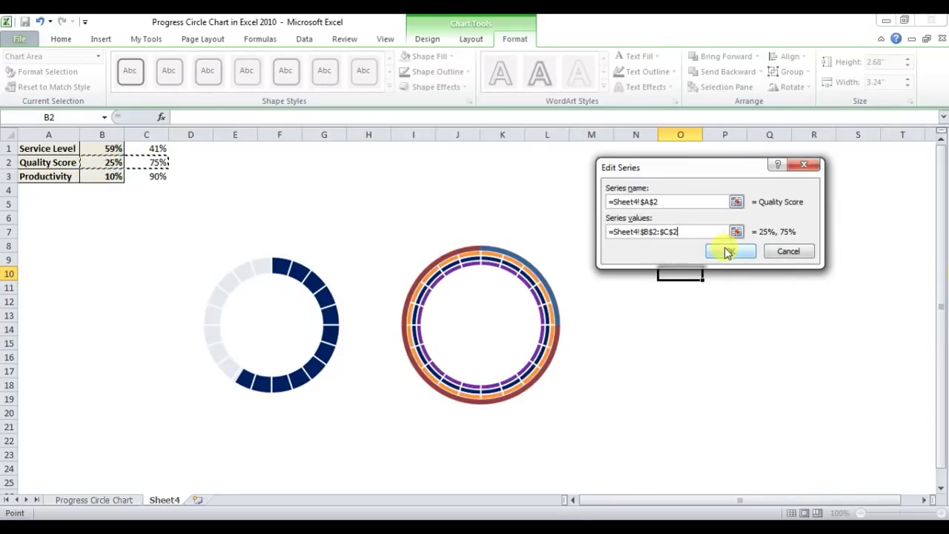
pyautogui.click(728, 253)
pyautogui.click(823, 308)
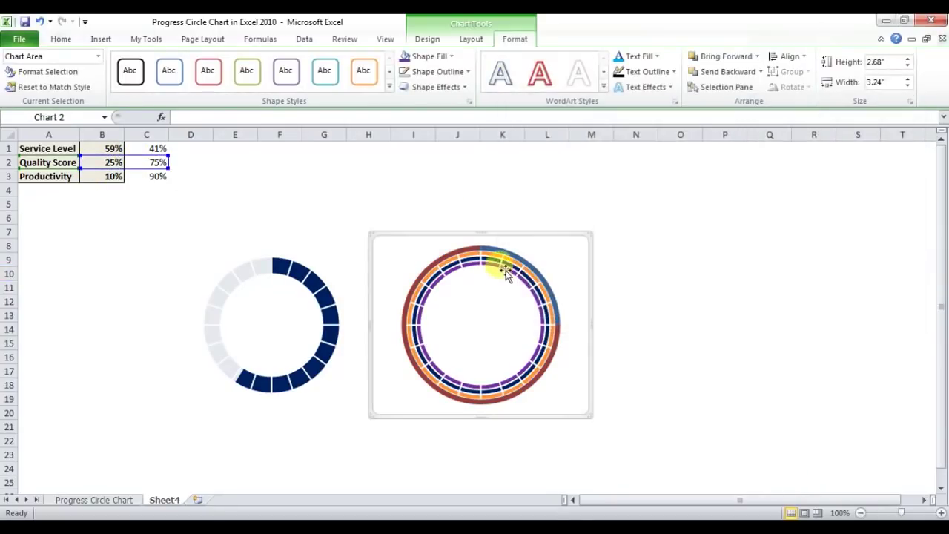
# Change the Quality Score series in the three-ring chart from doughnut to the basic Pie chart type
pyautogui.click(467, 249)
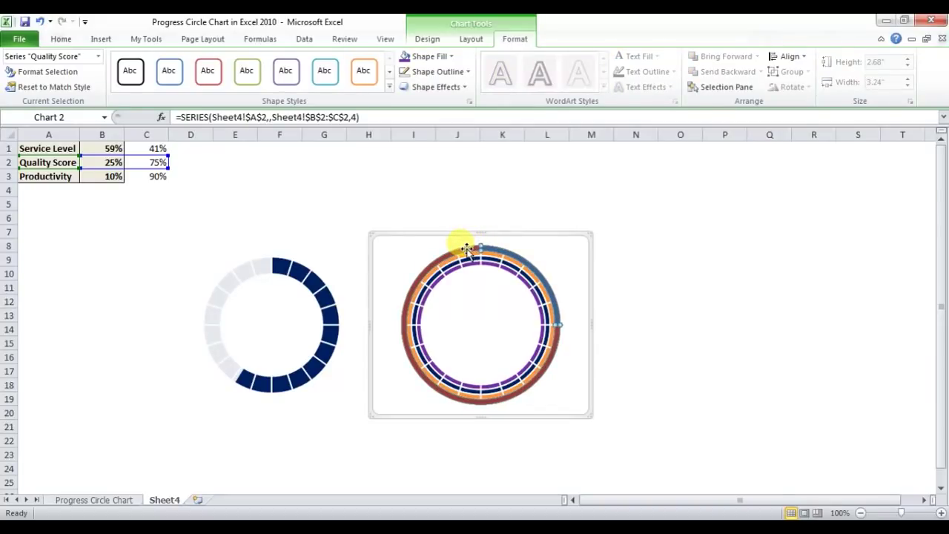
pyautogui.rightClick(468, 249)
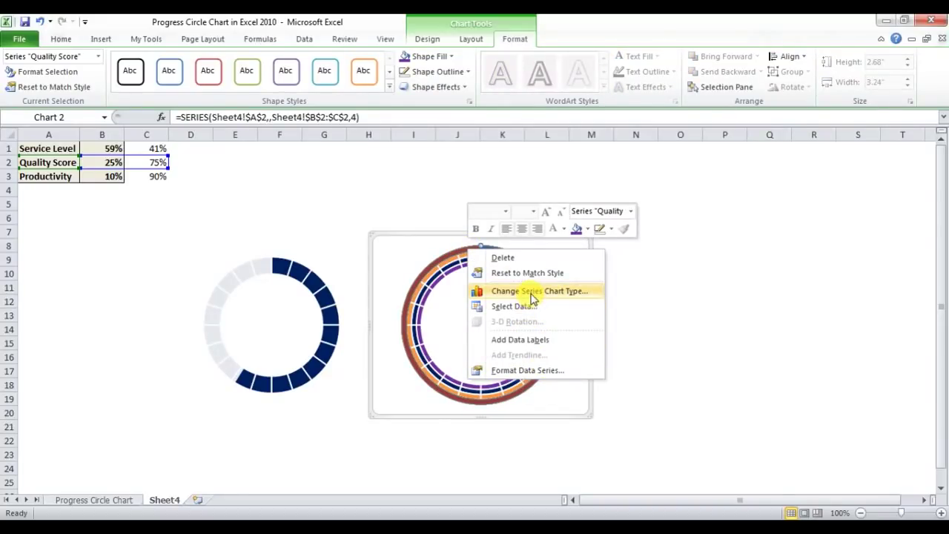
pyautogui.click(584, 295)
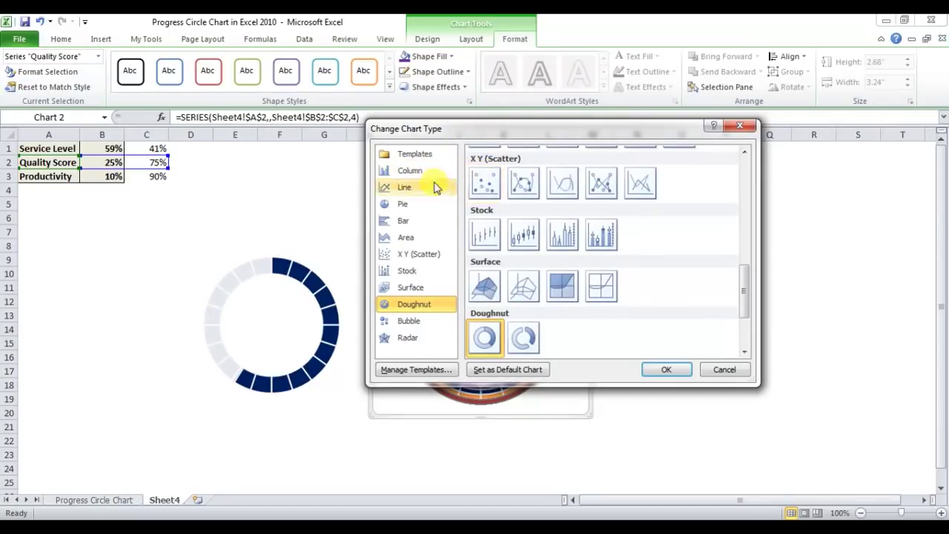
pyautogui.click(425, 206)
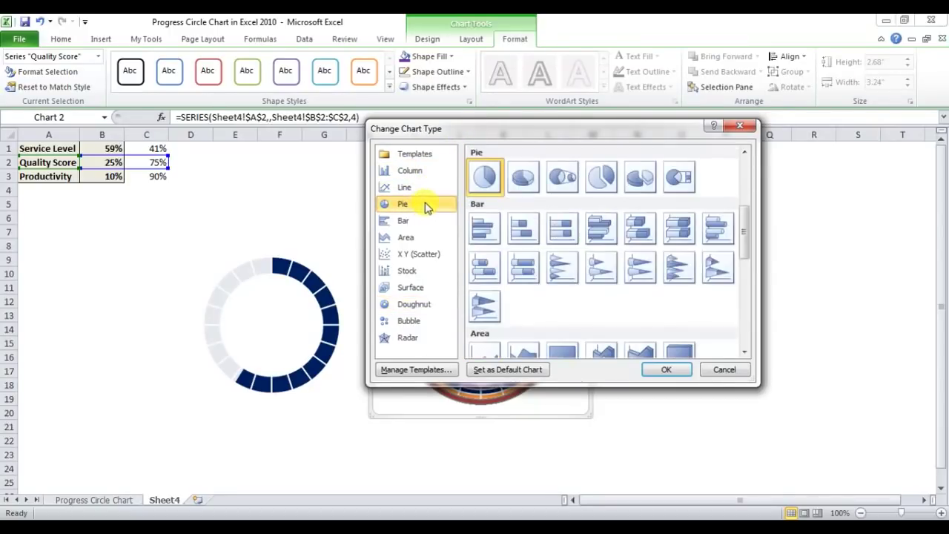
pyautogui.click(667, 367)
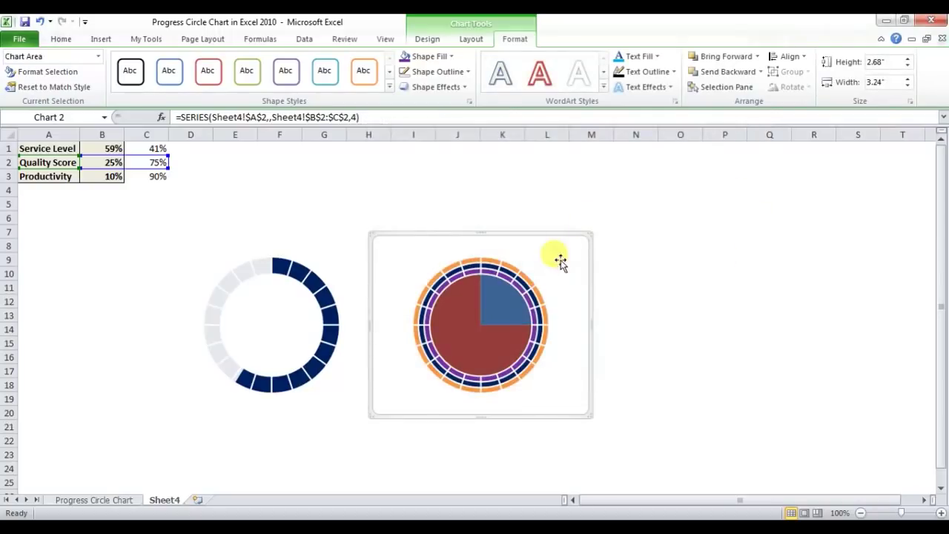
pyautogui.click(727, 300)
# Give the 25% slice of the Quality Score pie no fill and the 75% slice a solid white fill with 10% transparency
pyautogui.click(505, 298)
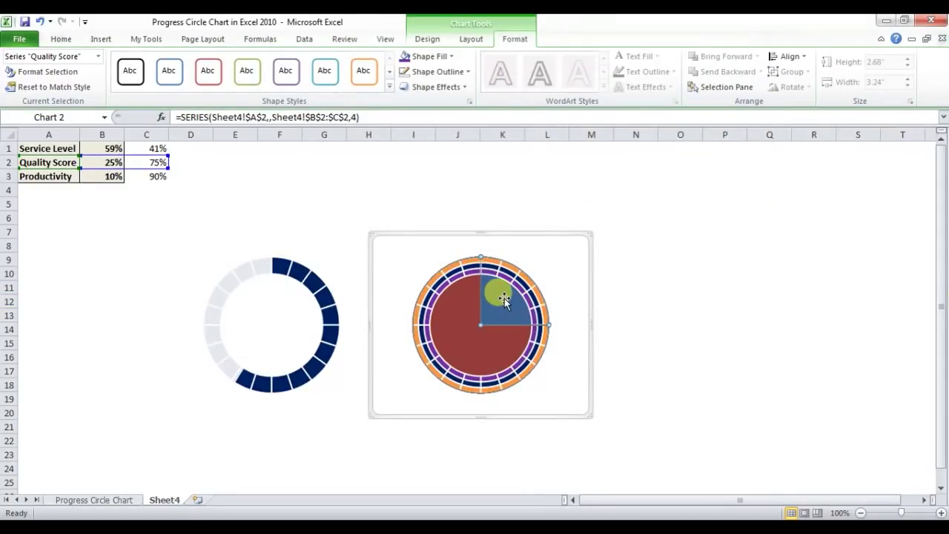
pyautogui.doubleClick(505, 298)
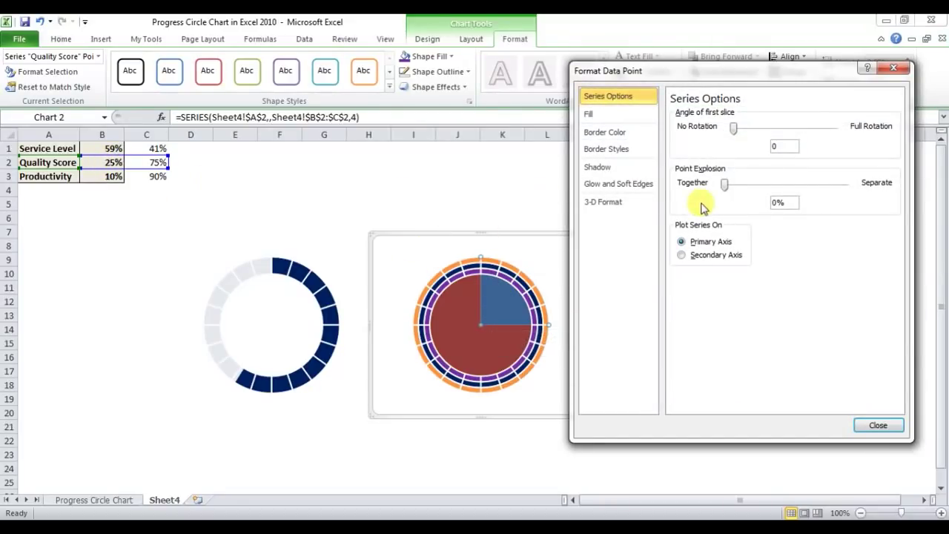
pyautogui.click(599, 115)
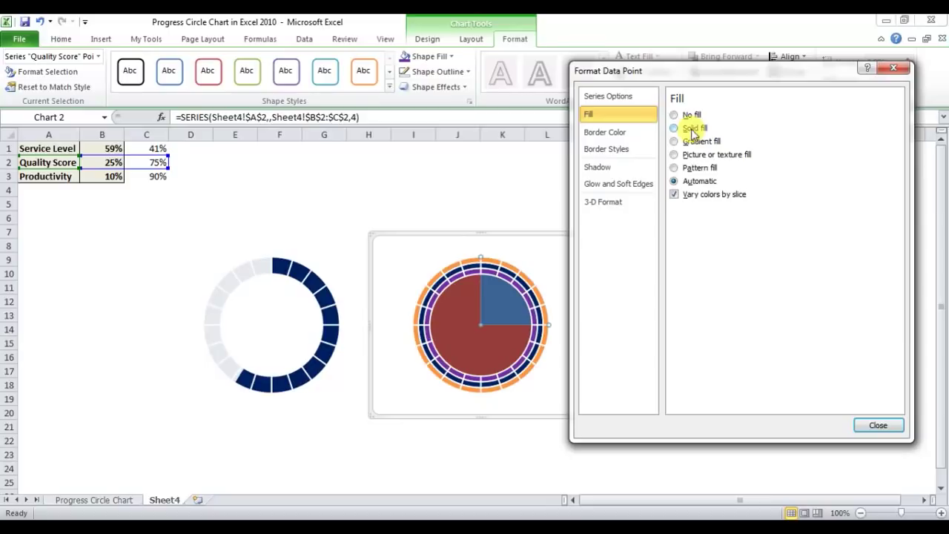
pyautogui.click(686, 117)
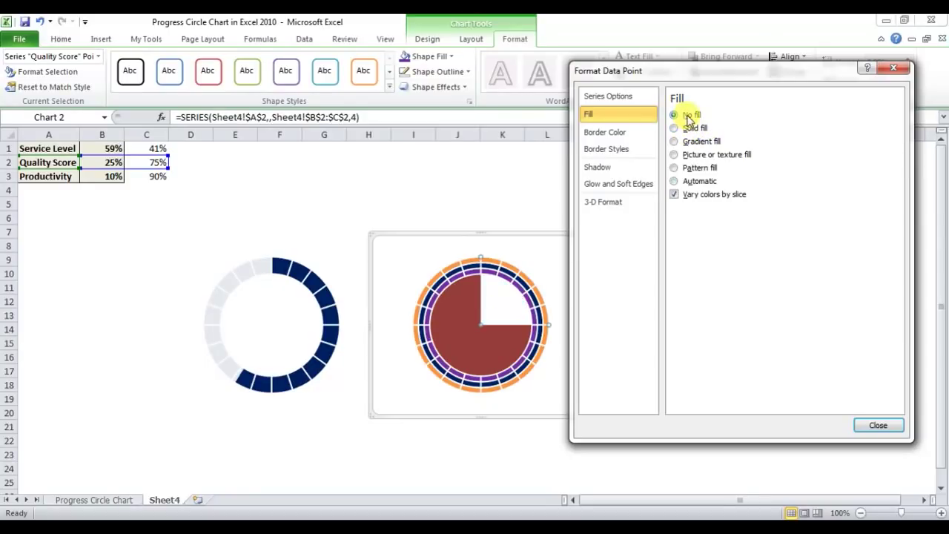
pyautogui.click(483, 344)
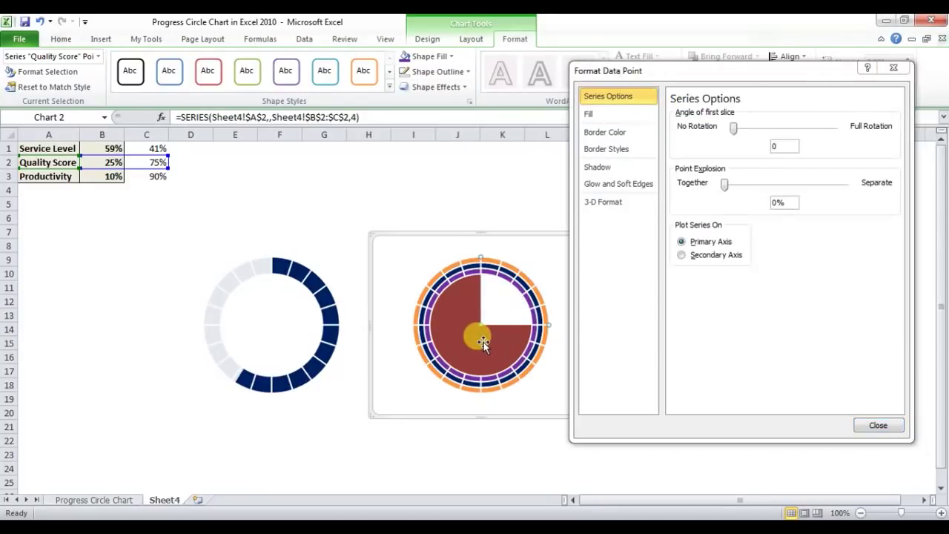
pyautogui.click(615, 116)
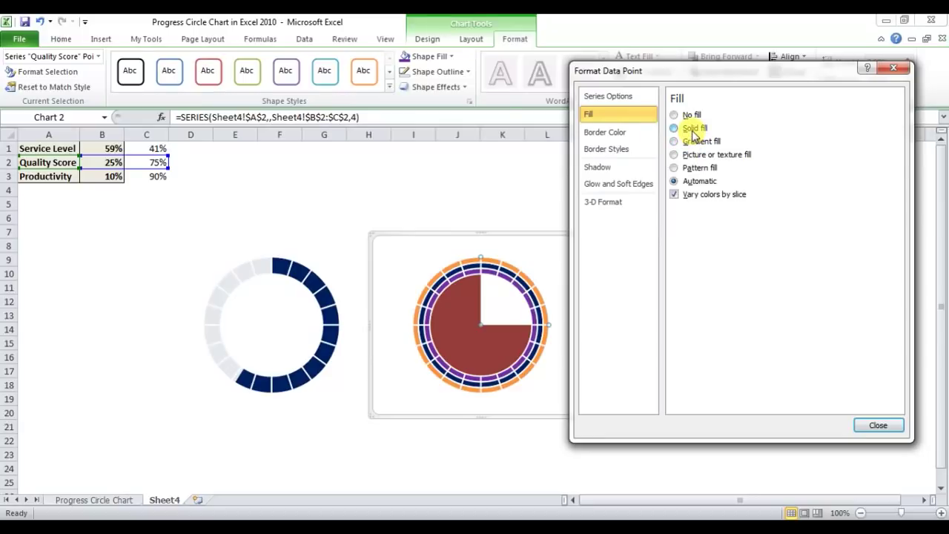
pyautogui.click(675, 128)
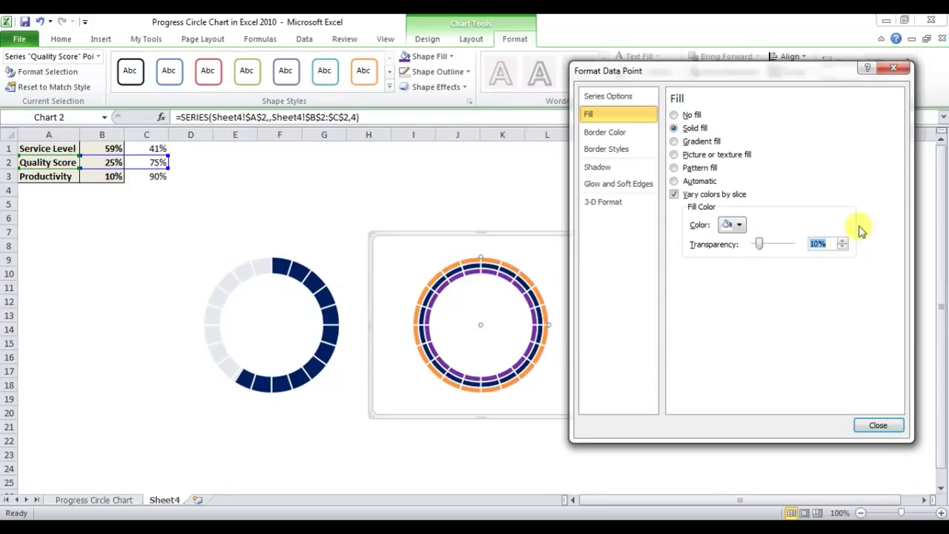
# Plot the Quality Score pie series on the secondary axis so it overlays the rings
pyautogui.click(598, 100)
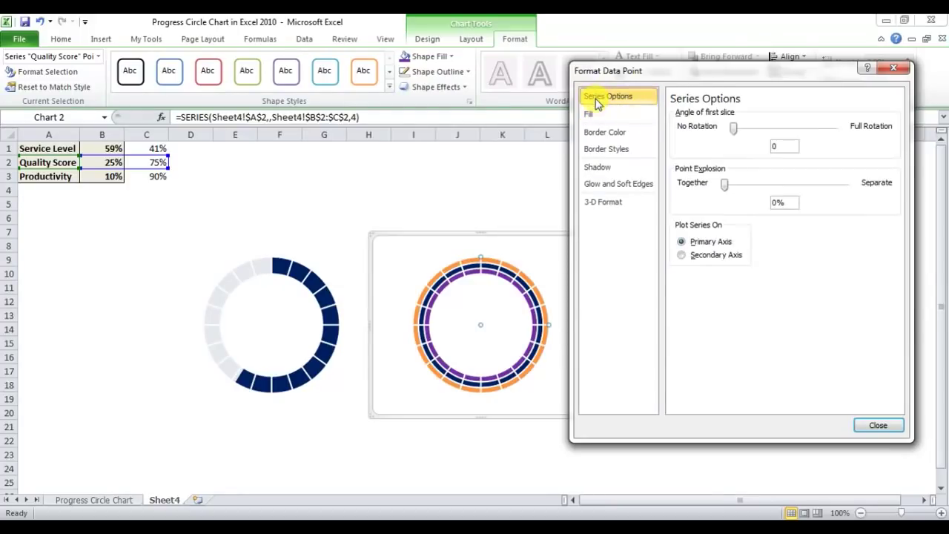
pyautogui.click(683, 255)
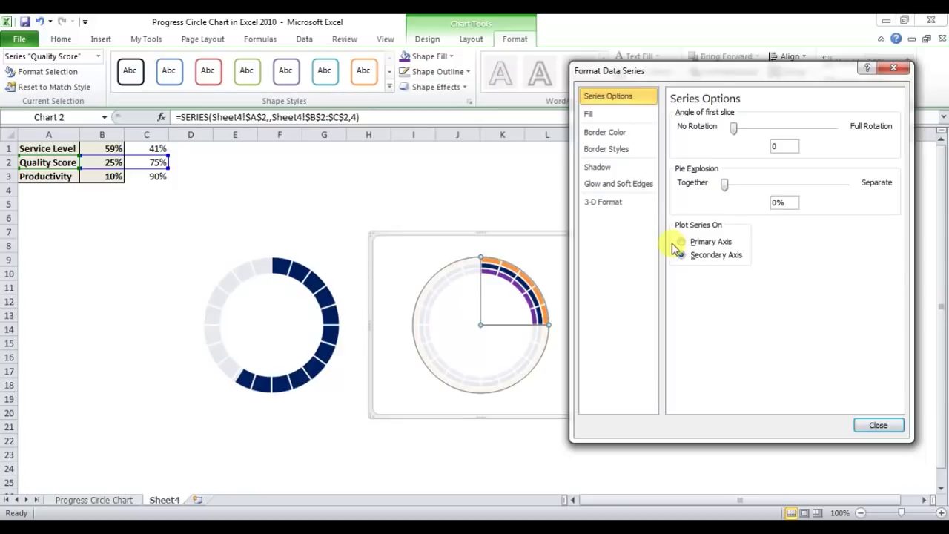
pyautogui.click(878, 425)
pyautogui.click(814, 329)
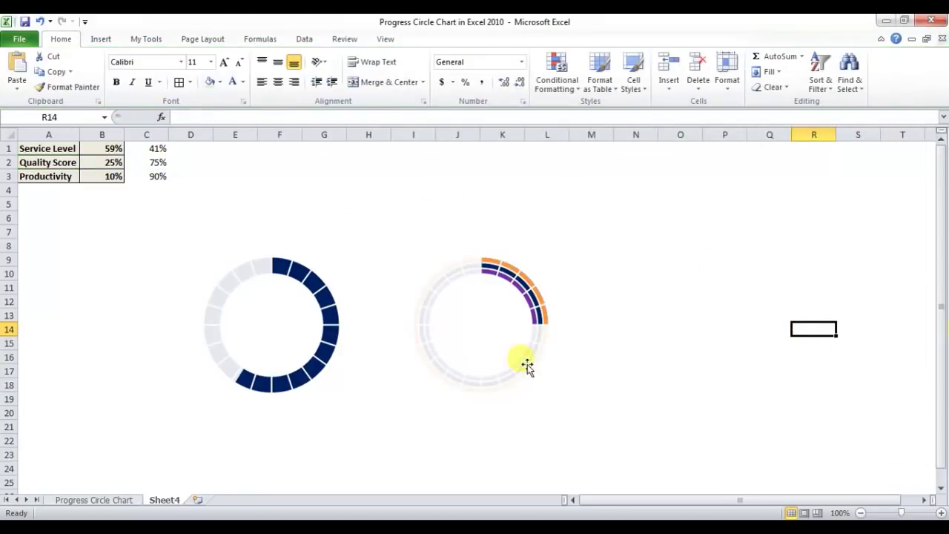
# Duplicate the single-ring Service Level chart and place the copy beside the three-ring Quality Score chart
pyautogui.click(333, 259)
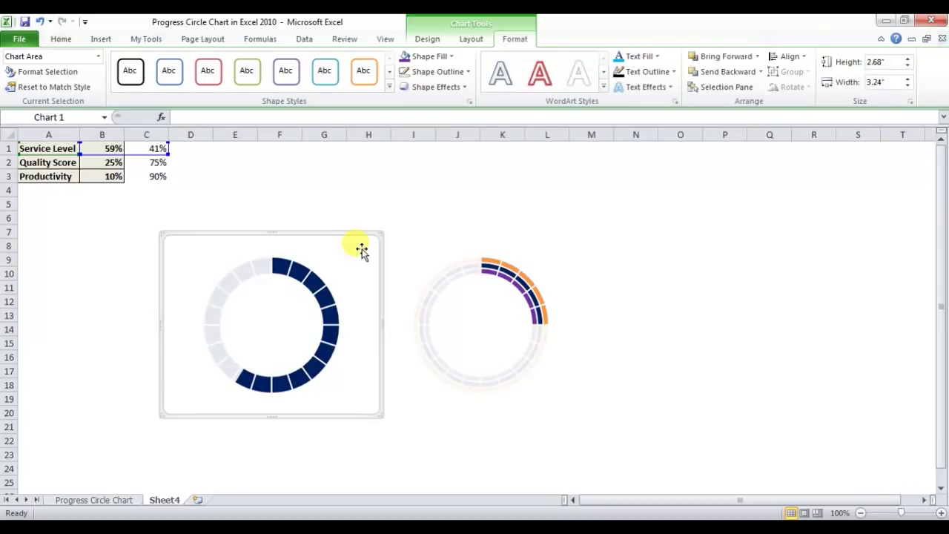
pyautogui.hotkey('ctrl', 'c')
pyautogui.click(651, 246)
pyautogui.hotkey('ctrl', 'v')
pyautogui.moveTo(660, 245); pyautogui.dragTo(625, 233)
# Remove the Service Level series from the copied chart's data source, keeping only its segmented ring series
pyautogui.rightClick(630, 274)
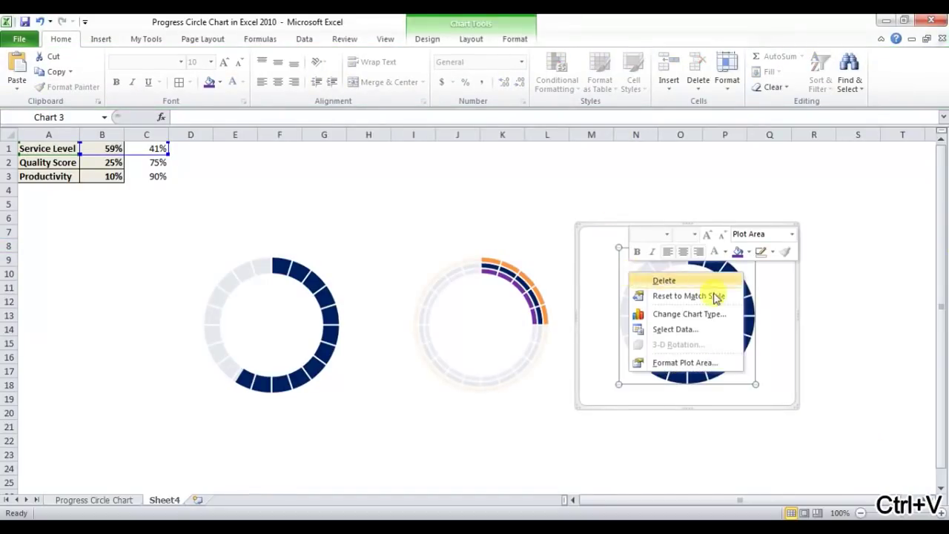
pyautogui.click(675, 330)
pyautogui.click(541, 243)
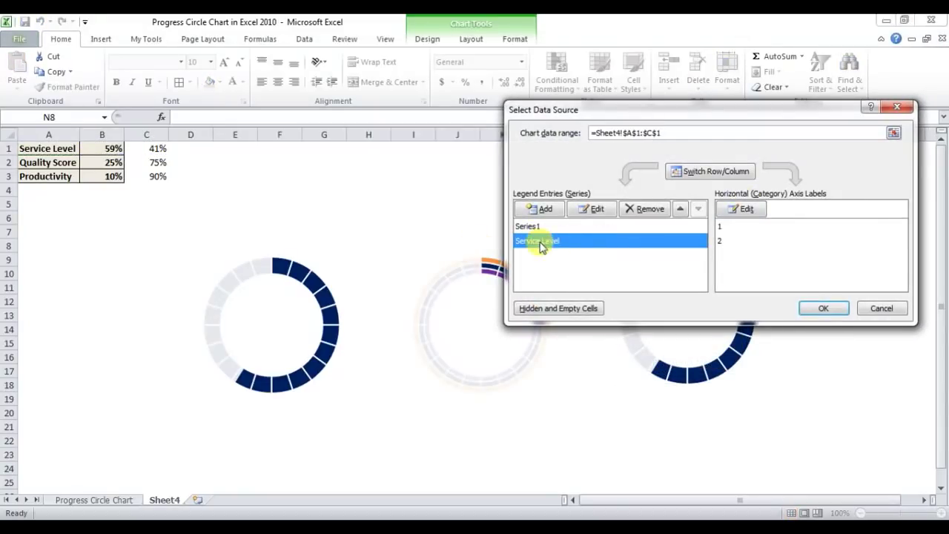
pyautogui.click(651, 212)
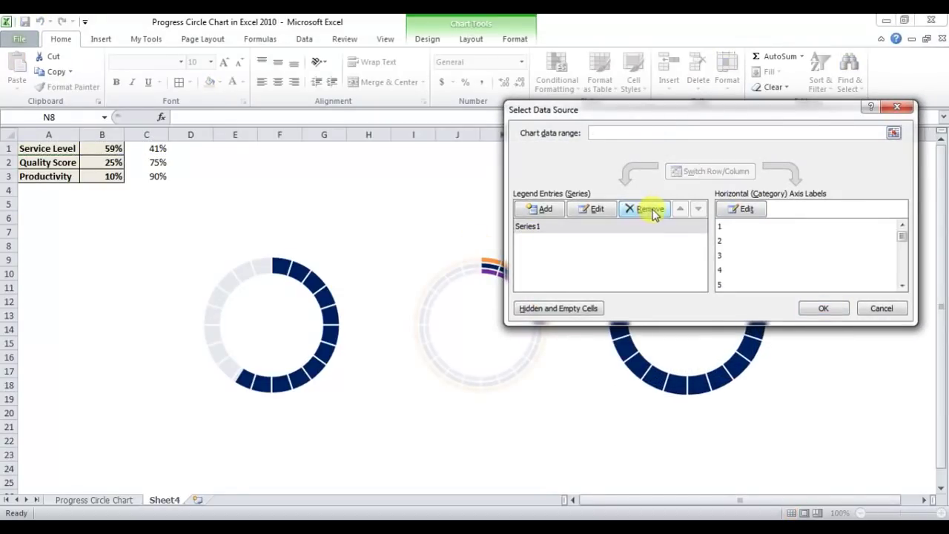
pyautogui.click(822, 307)
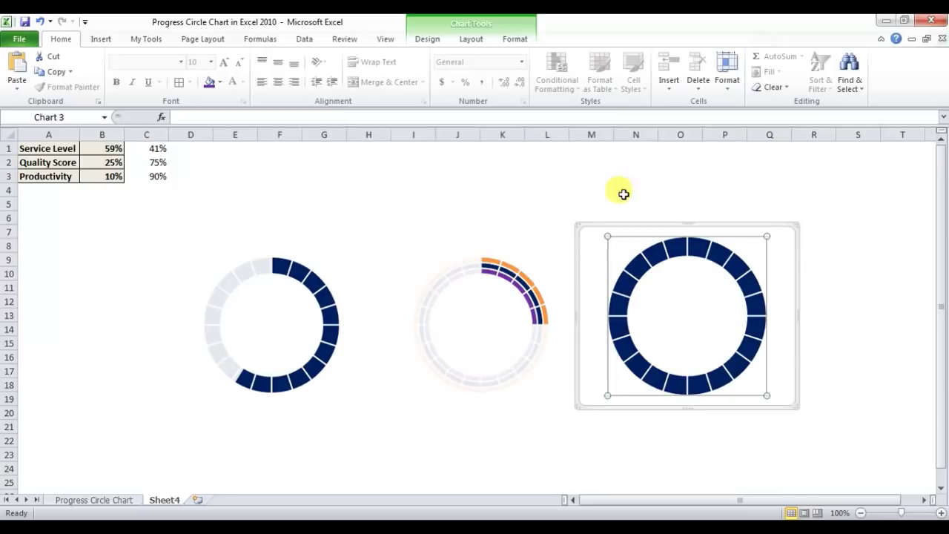
pyautogui.click(627, 190)
# Check the Productivity example on the Progress Circle Chart sheet, then duplicate the ring series in Sheet4's new chart until it has six rings
pyautogui.click(119, 501)
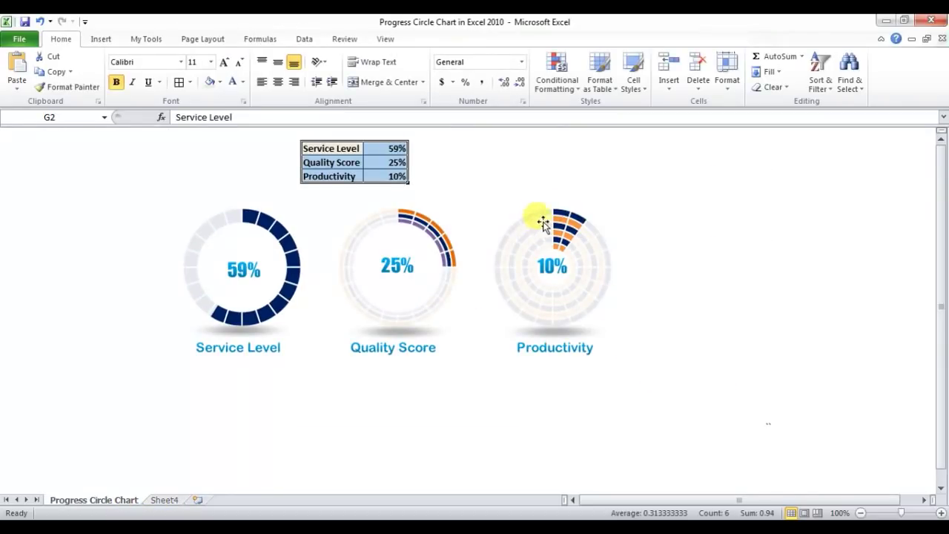
pyautogui.click(163, 500)
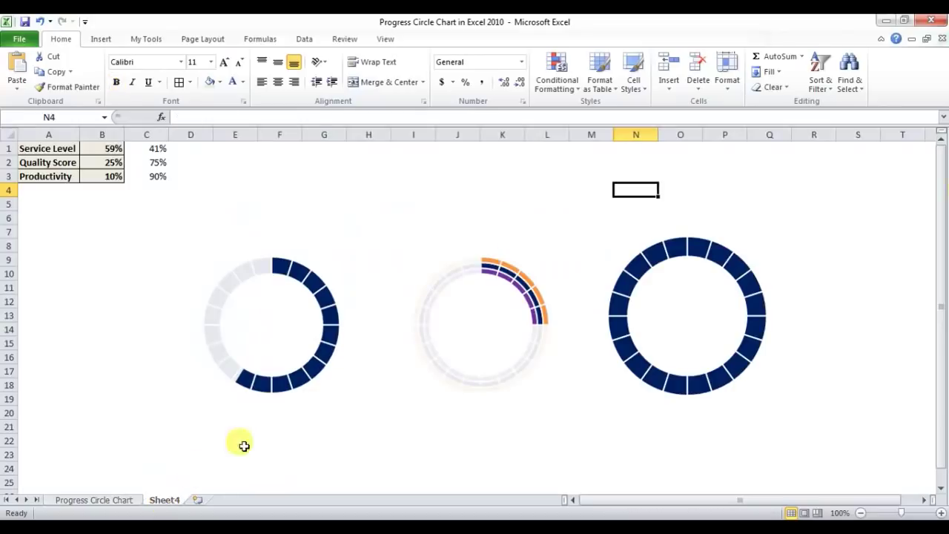
pyautogui.click(657, 248)
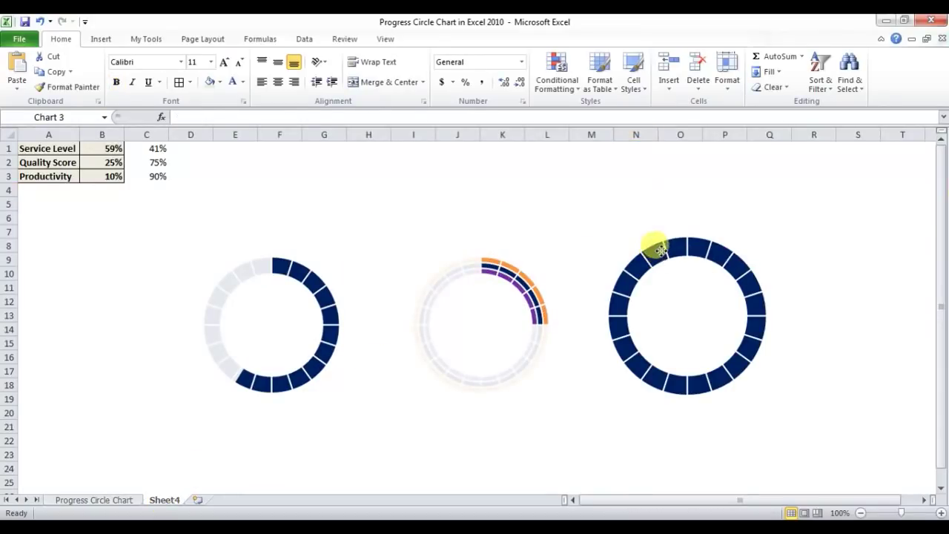
pyautogui.moveTo(709, 257)
pyautogui.hotkey('ctrl', 'c')
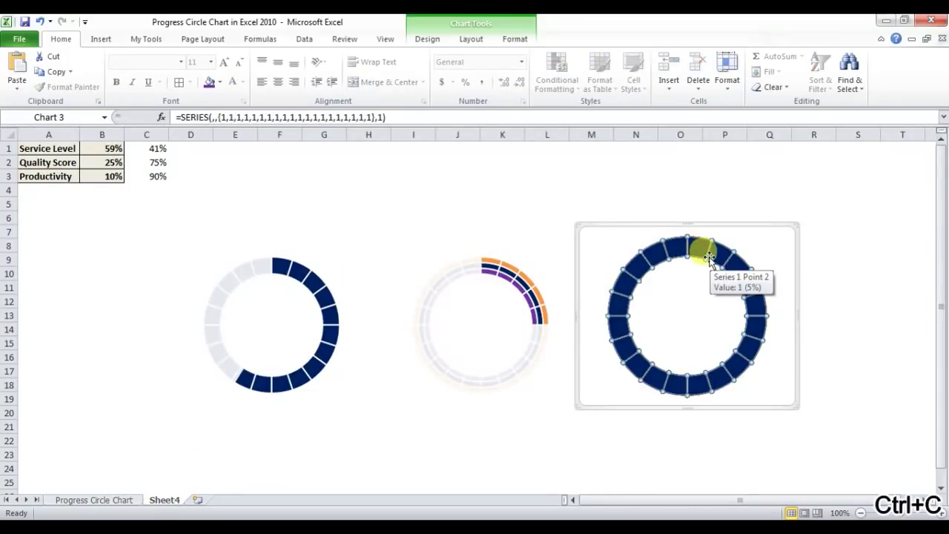
pyautogui.hotkey('ctrl', 'v')
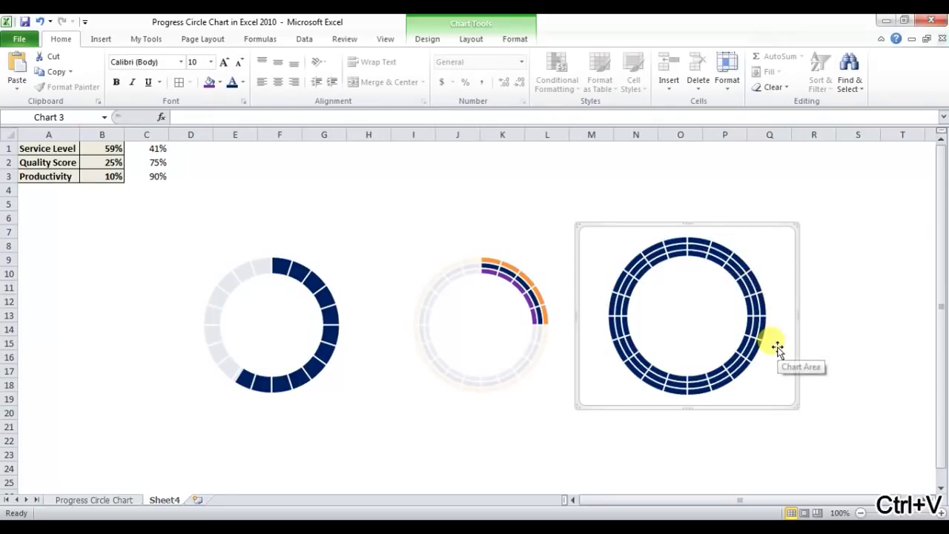
pyautogui.hotkey('ctrl', 'v')
pyautogui.hotkey('ctrl', 'v')
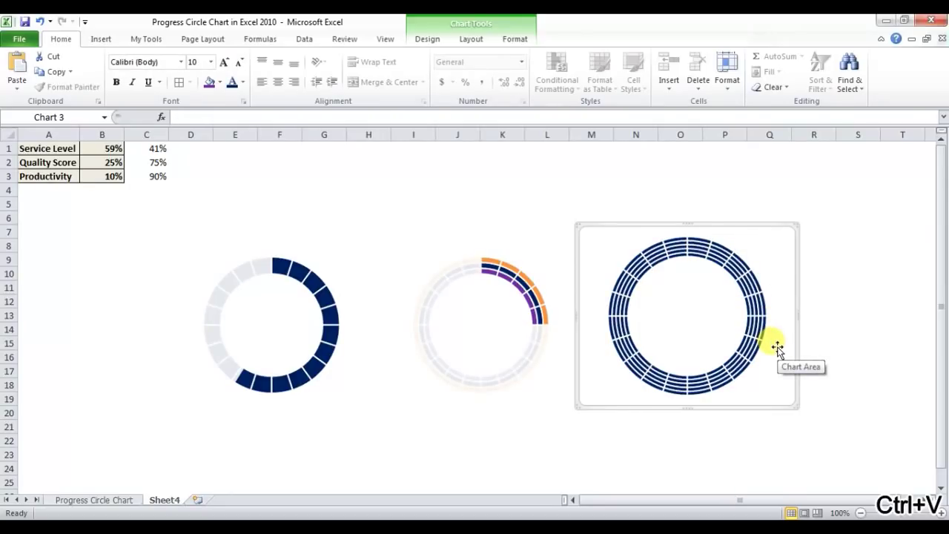
pyautogui.hotkey('ctrl', 'v')
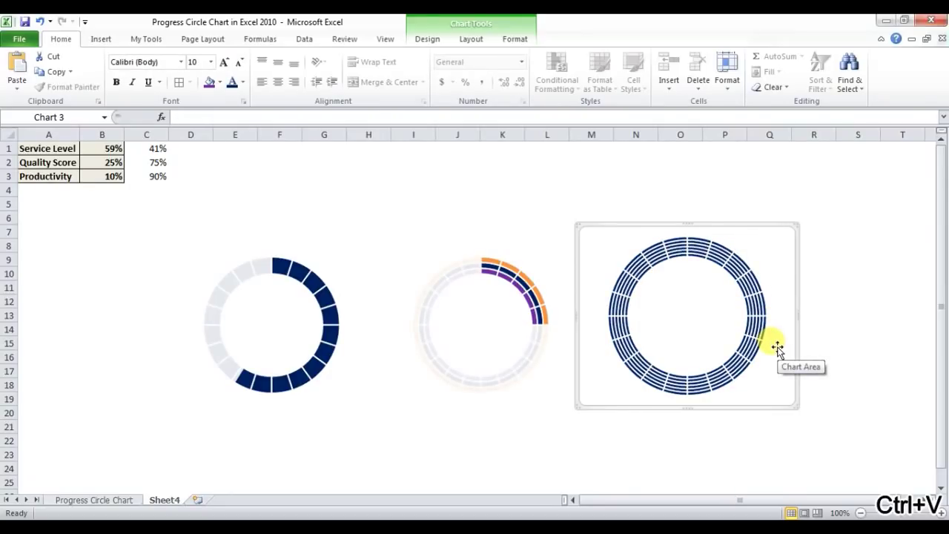
# Set the doughnut hole size of the six-ring chart to 20%
pyautogui.click(701, 252)
pyautogui.rightClick(701, 252)
pyautogui.click(764, 374)
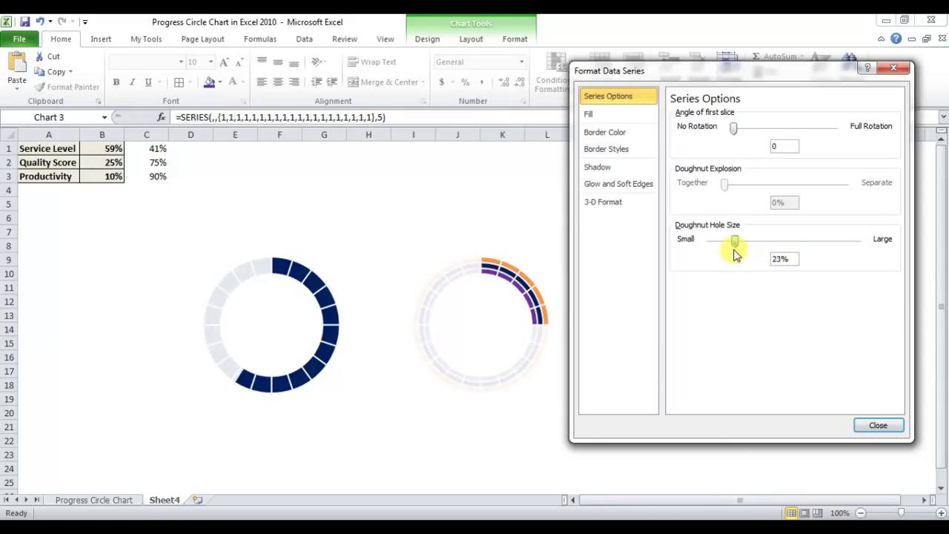
pyautogui.click(879, 425)
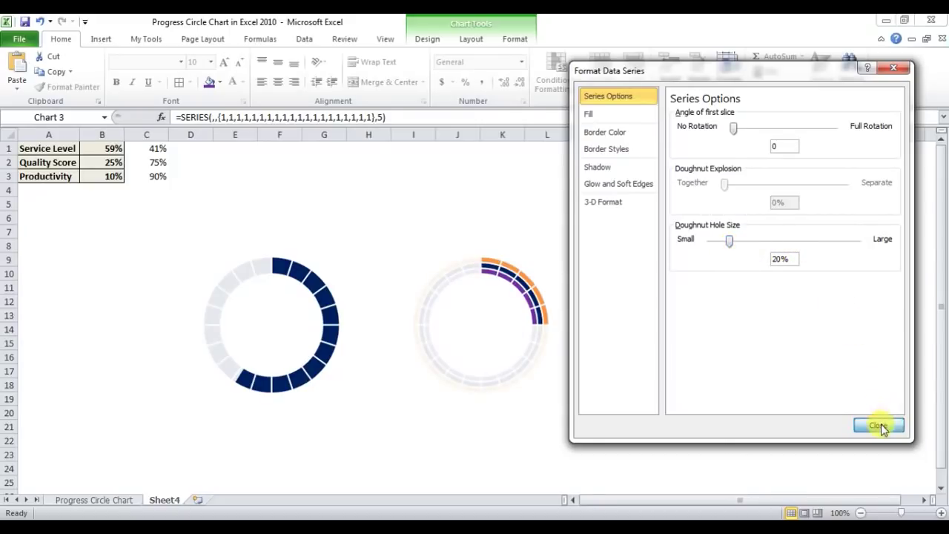
pyautogui.click(845, 287)
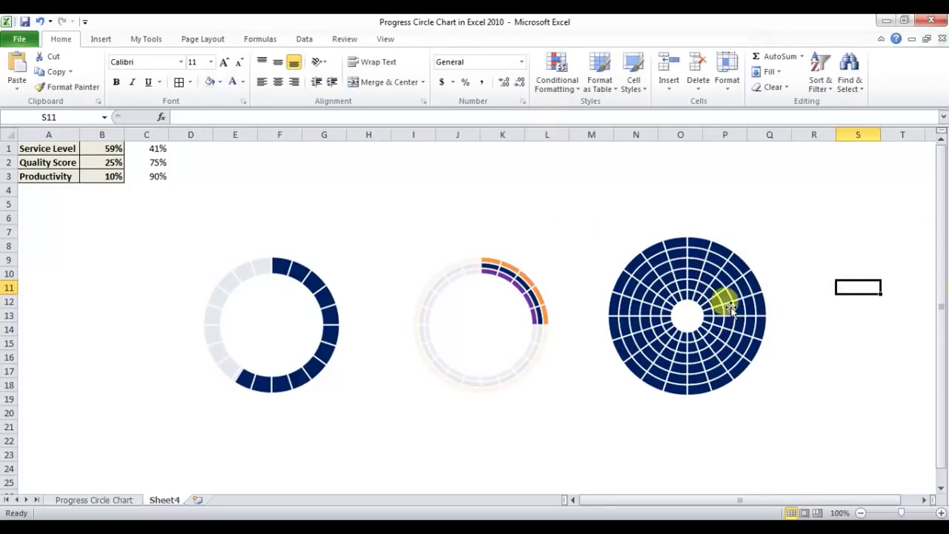
# Fill every second ring of the six-ring chart with theme orange, starting from the second ring from the outside
pyautogui.click(690, 239)
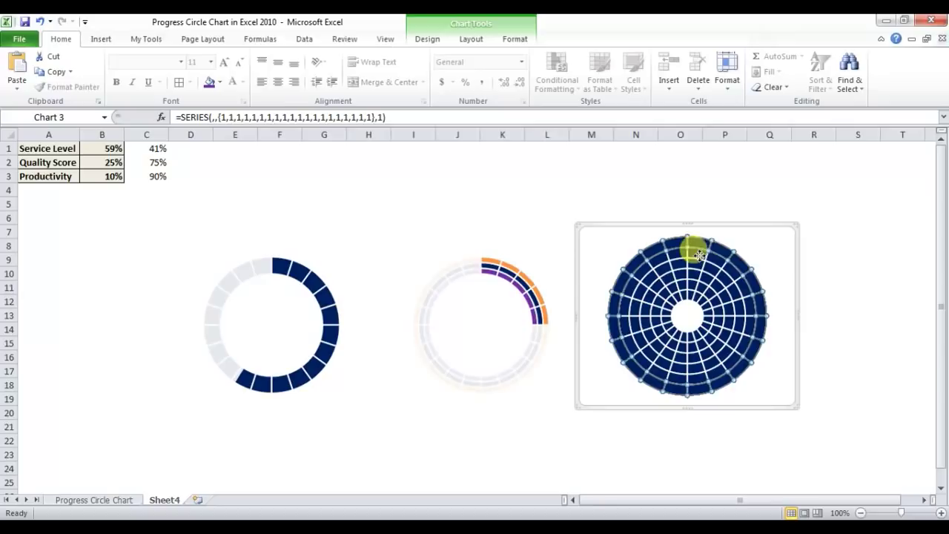
pyautogui.click(699, 254)
pyautogui.click(516, 39)
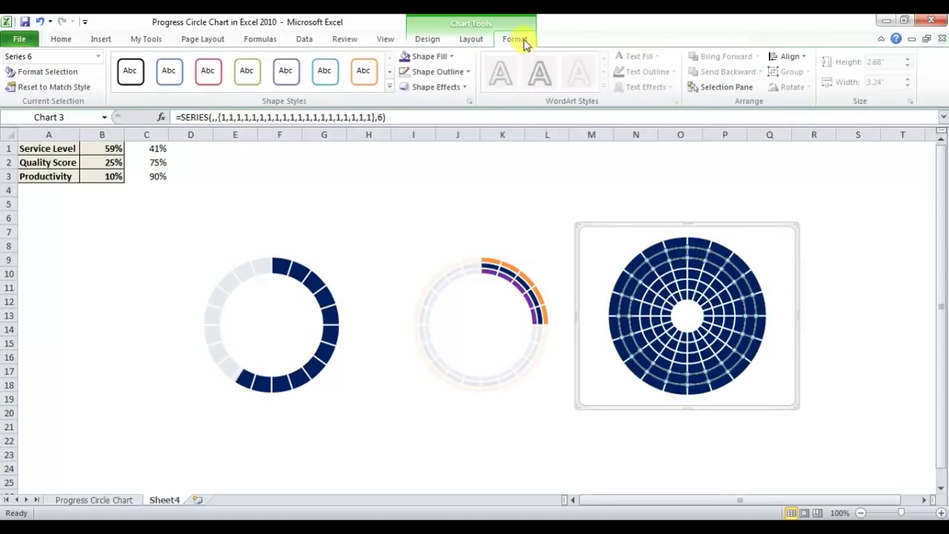
pyautogui.click(456, 58)
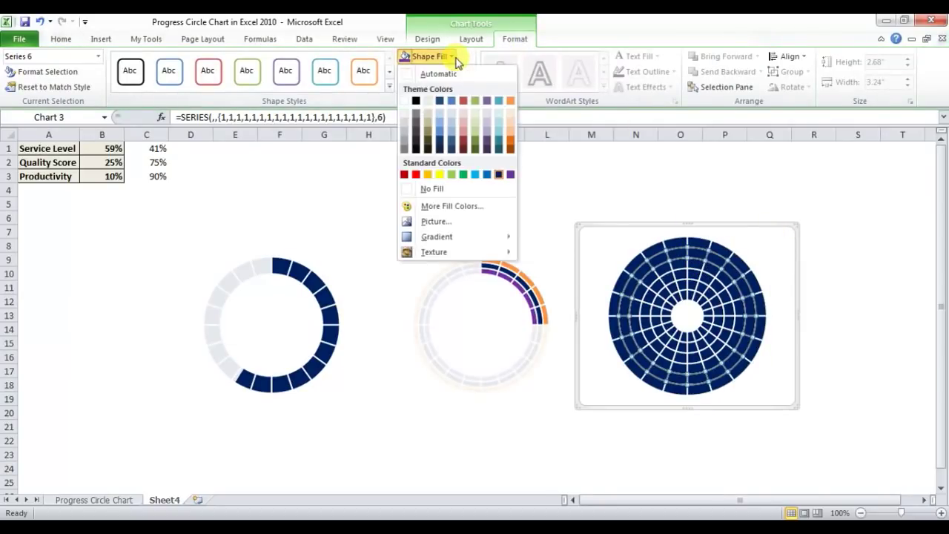
pyautogui.click(510, 100)
pyautogui.click(689, 264)
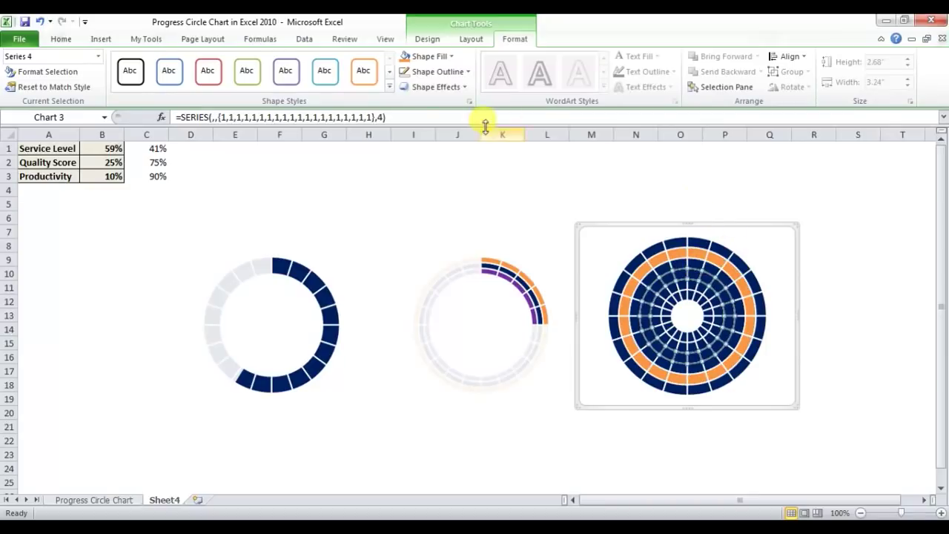
pyautogui.click(406, 58)
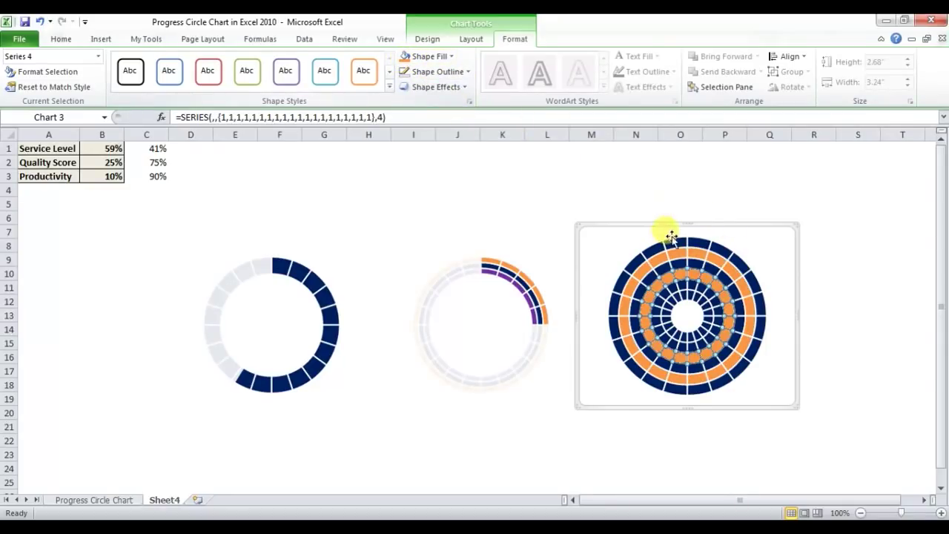
pyautogui.click(689, 294)
pyautogui.click(406, 57)
pyautogui.click(882, 216)
pyautogui.click(752, 245)
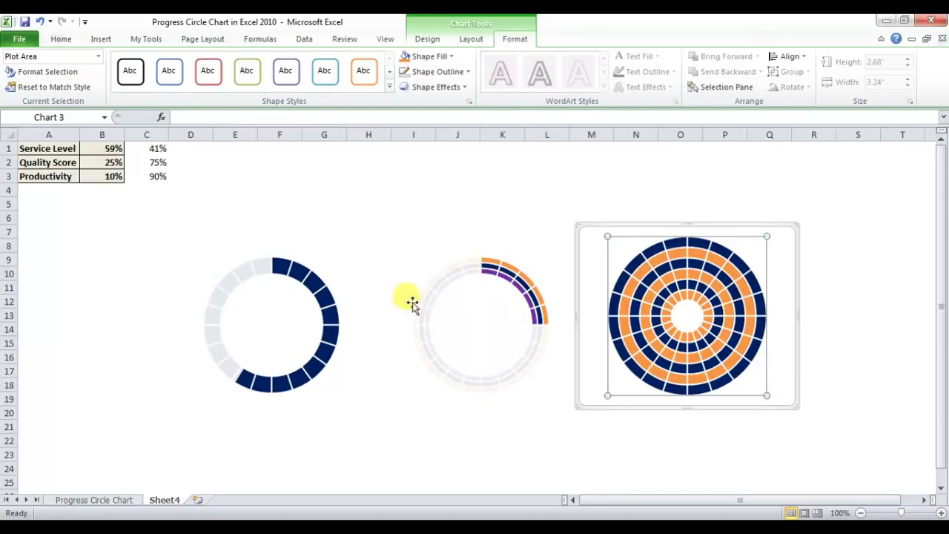
# Add a series to the six-ring chart with its name from A3 (Productivity) and its values from B3:C3
pyautogui.rightClick(787, 265)
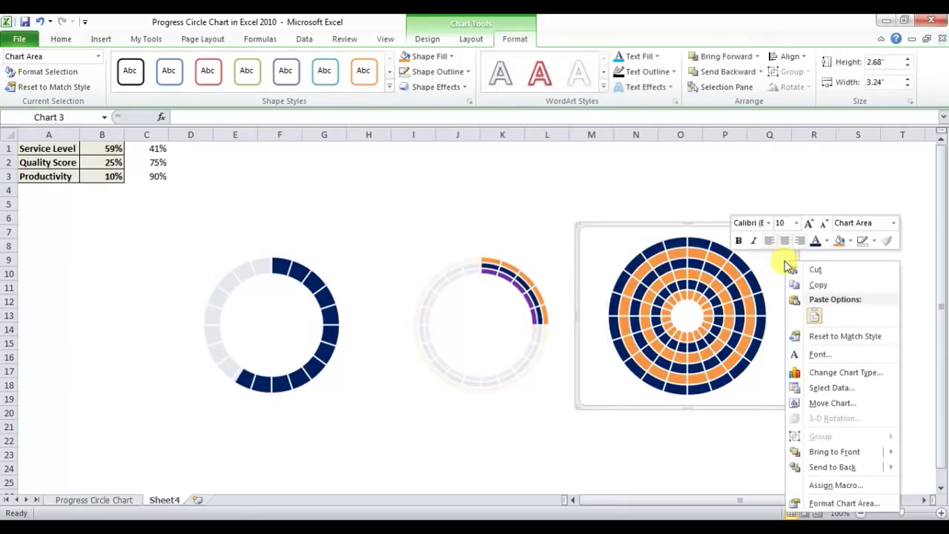
pyautogui.click(841, 390)
pyautogui.click(544, 210)
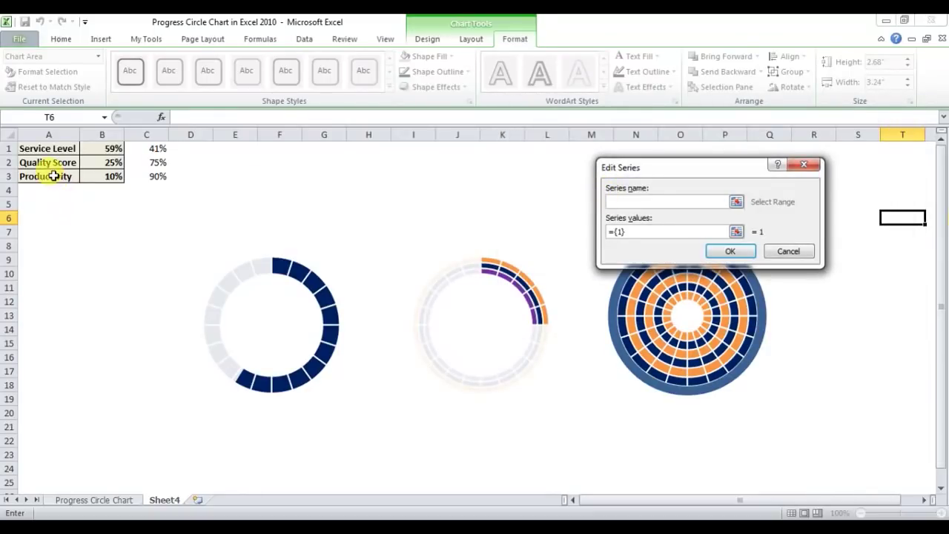
pyautogui.click(626, 230)
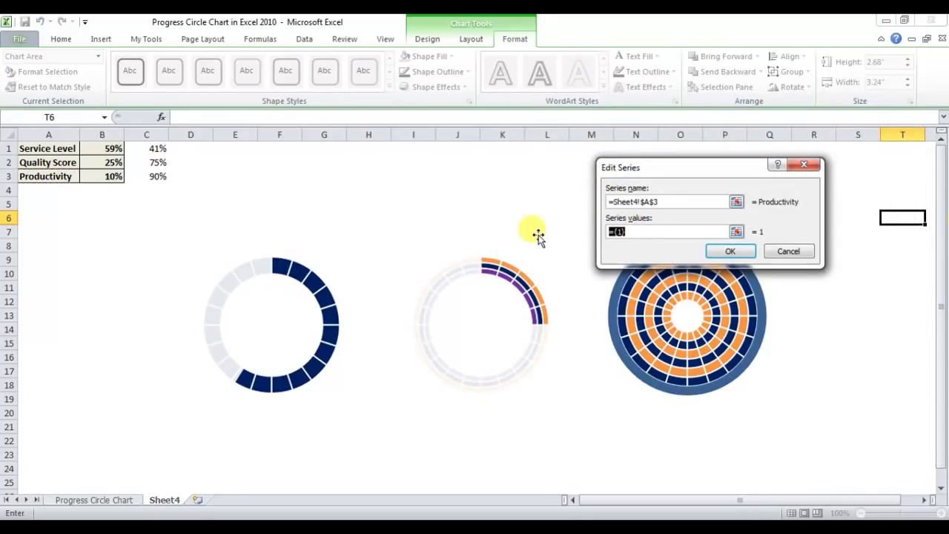
pyautogui.write('=')
pyautogui.moveTo(115, 177); pyautogui.dragTo(138, 178)
pyautogui.click(731, 251)
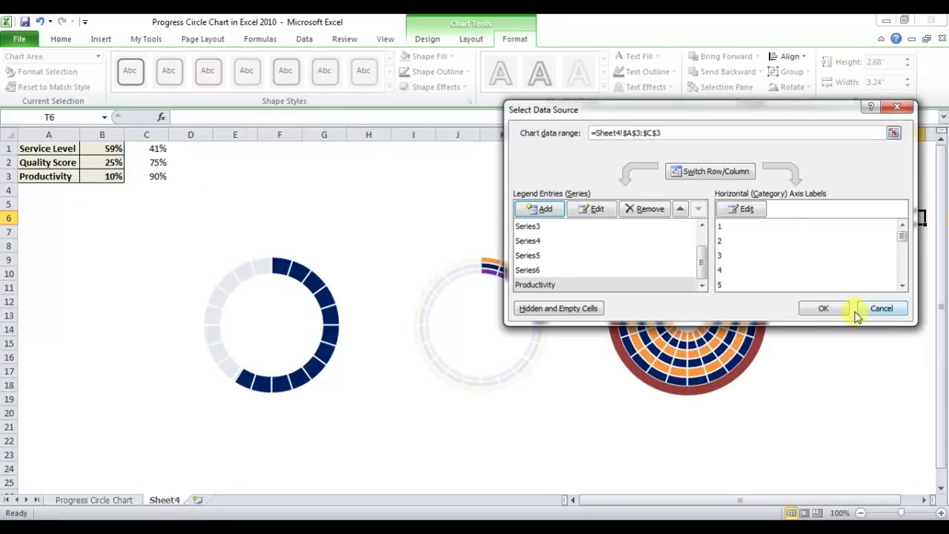
pyautogui.click(833, 307)
# Change the Productivity series in the six-ring chart from doughnut to the basic Pie chart type
pyautogui.rightClick(736, 250)
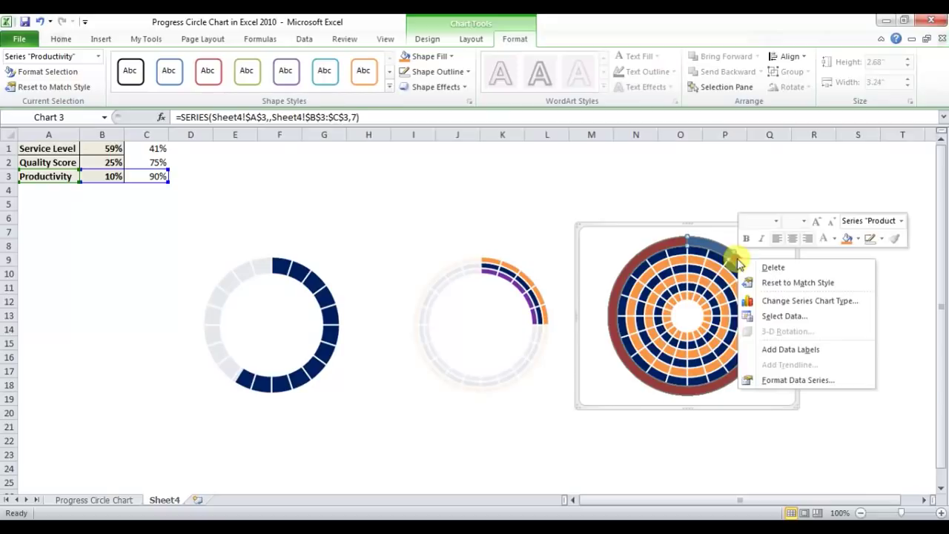
pyautogui.click(807, 305)
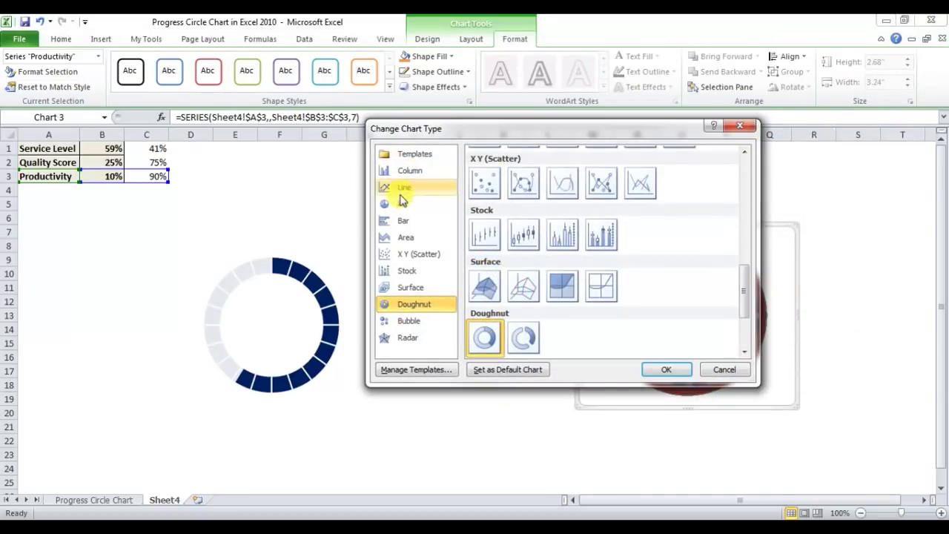
pyautogui.click(405, 207)
pyautogui.click(482, 178)
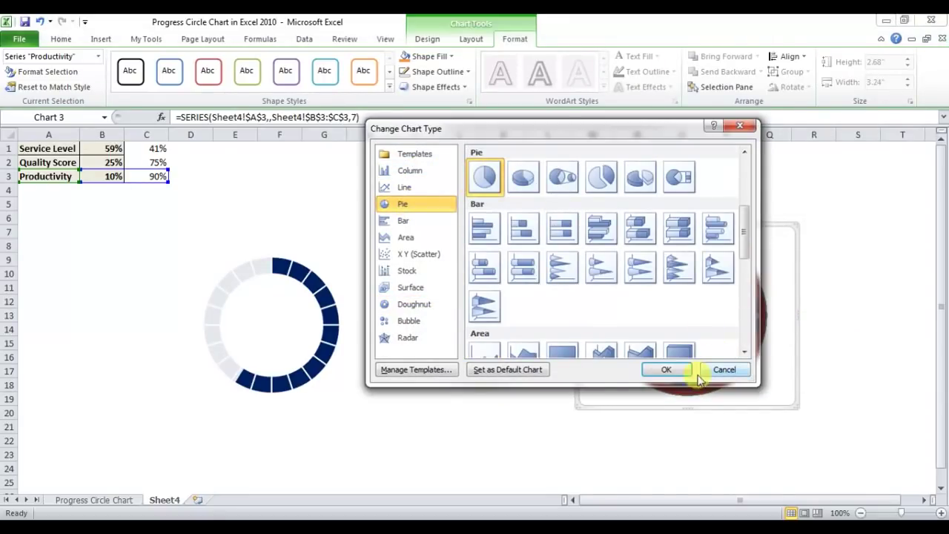
pyautogui.click(678, 370)
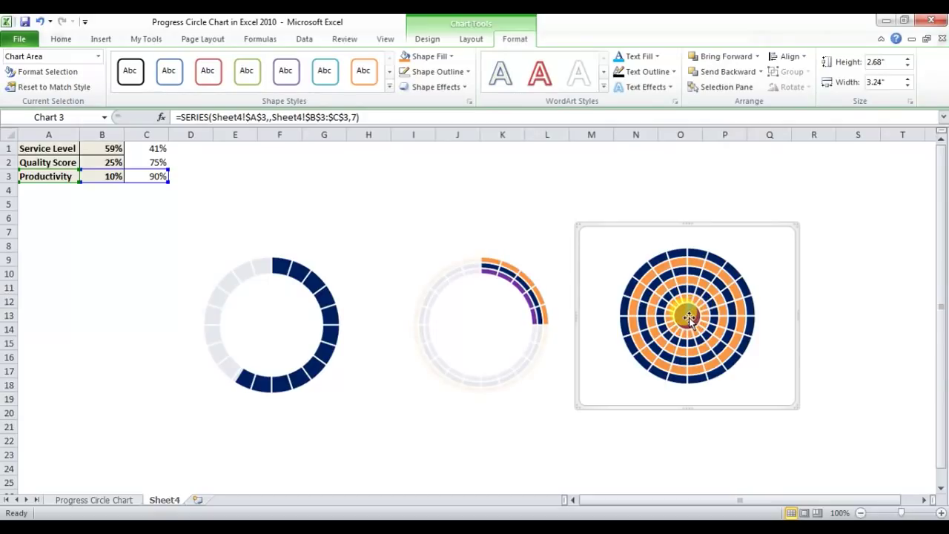
# Plot the Productivity pie series on the secondary axis so it overlays the six rings
pyautogui.click(687, 317)
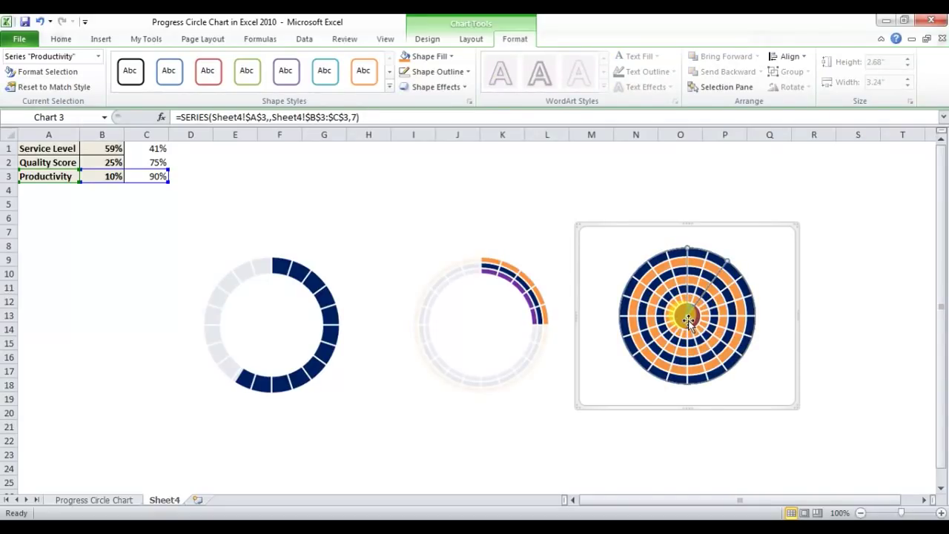
pyautogui.rightClick(689, 319)
pyautogui.click(762, 444)
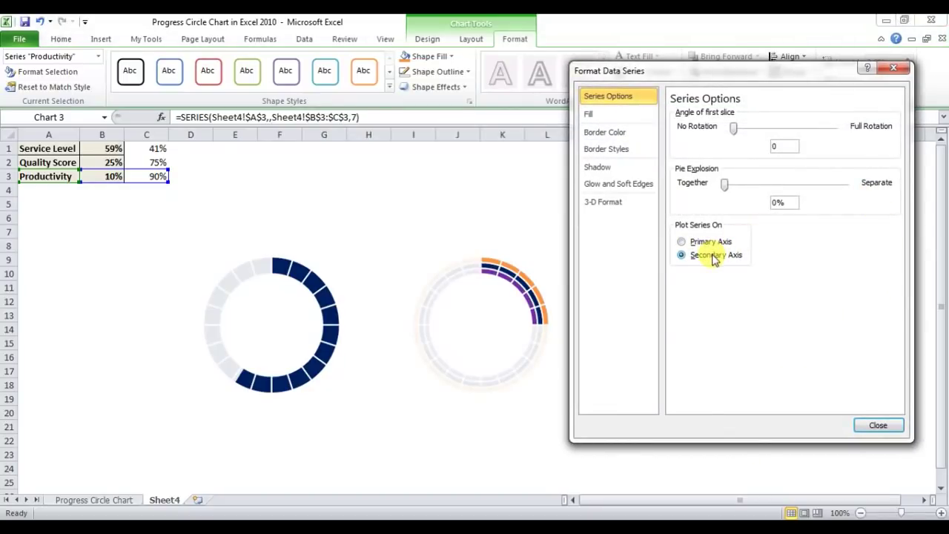
pyautogui.click(878, 425)
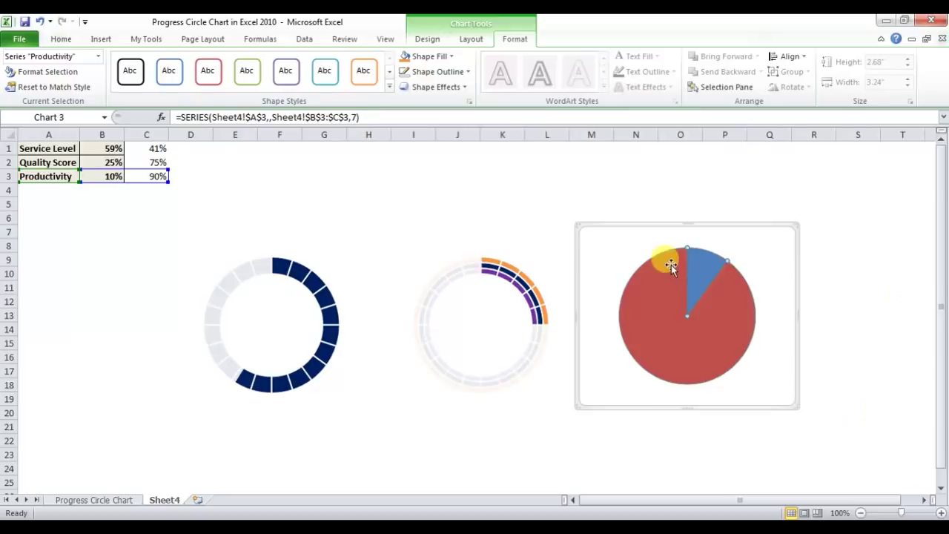
# Give the 10% slice of the Productivity pie no fill
pyautogui.doubleClick(703, 265)
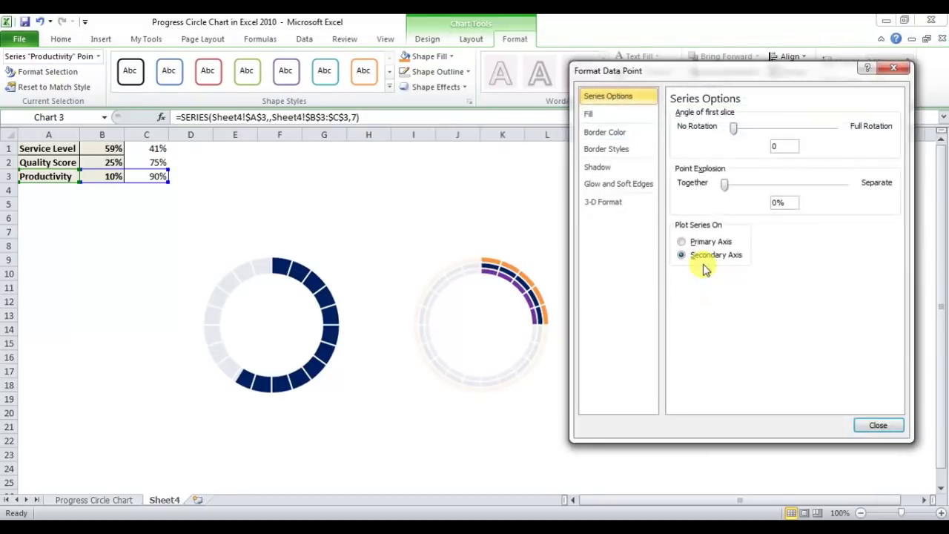
pyautogui.click(615, 113)
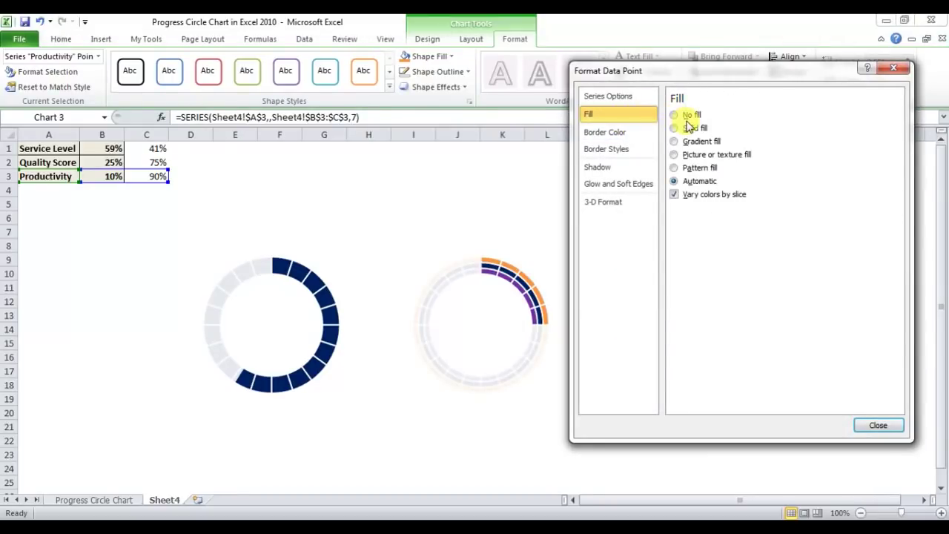
pyautogui.click(687, 118)
pyautogui.click(874, 423)
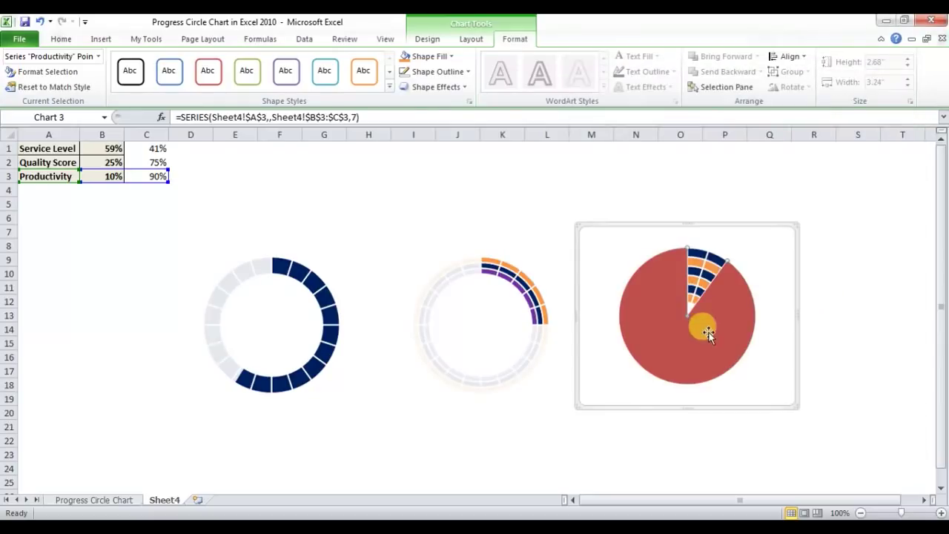
# Give the 90% slice of the Productivity pie a solid dark blue fill with 10% transparency
pyautogui.doubleClick(713, 335)
pyautogui.click(609, 117)
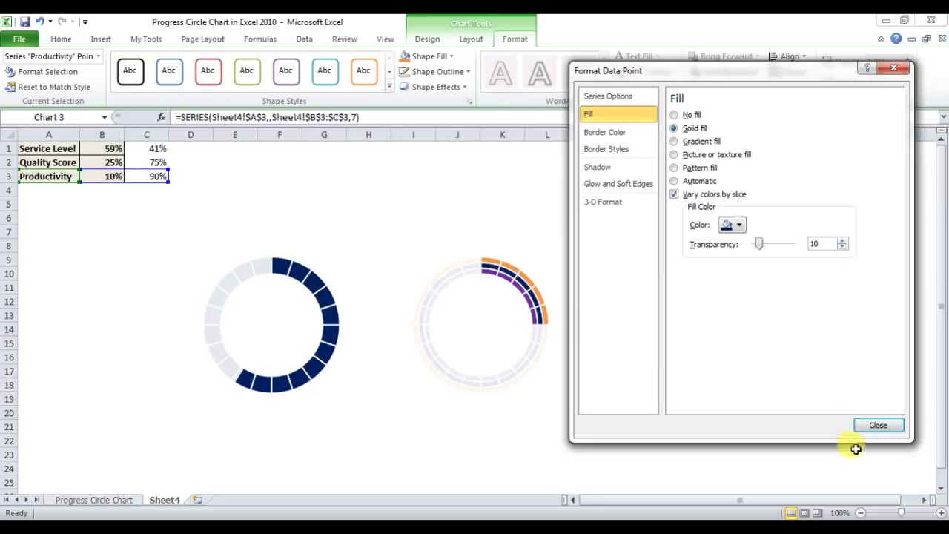
pyautogui.click(878, 426)
pyautogui.click(844, 301)
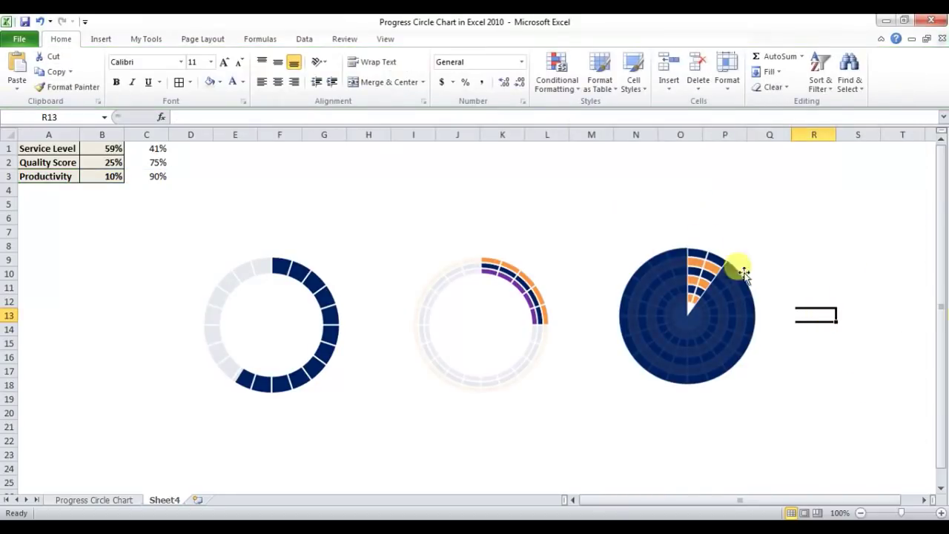
# Change the fill colour of the Productivity pie's 90% slice to white
pyautogui.click(728, 291)
pyautogui.rightClick(728, 291)
pyautogui.click(788, 411)
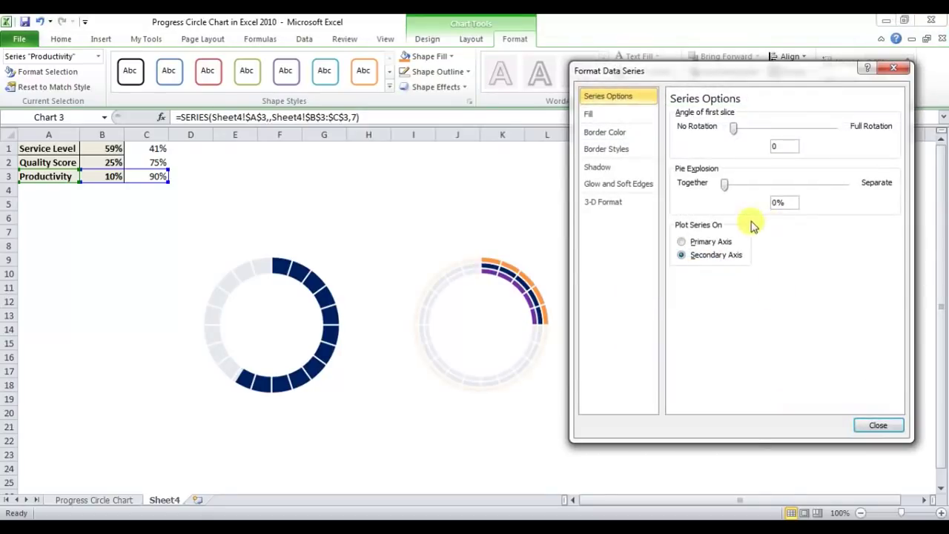
pyautogui.click(894, 67)
pyautogui.click(723, 317)
pyautogui.doubleClick(720, 321)
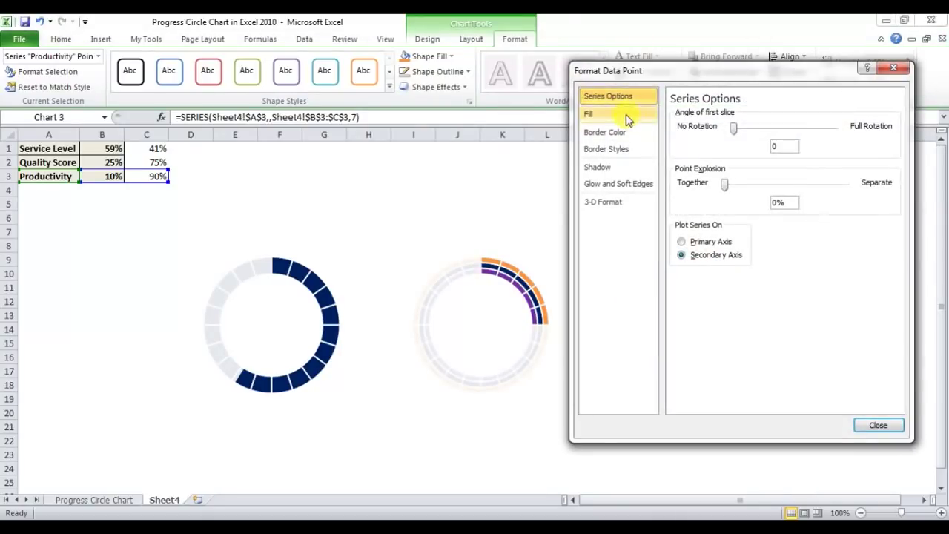
pyautogui.click(616, 114)
pyautogui.click(738, 226)
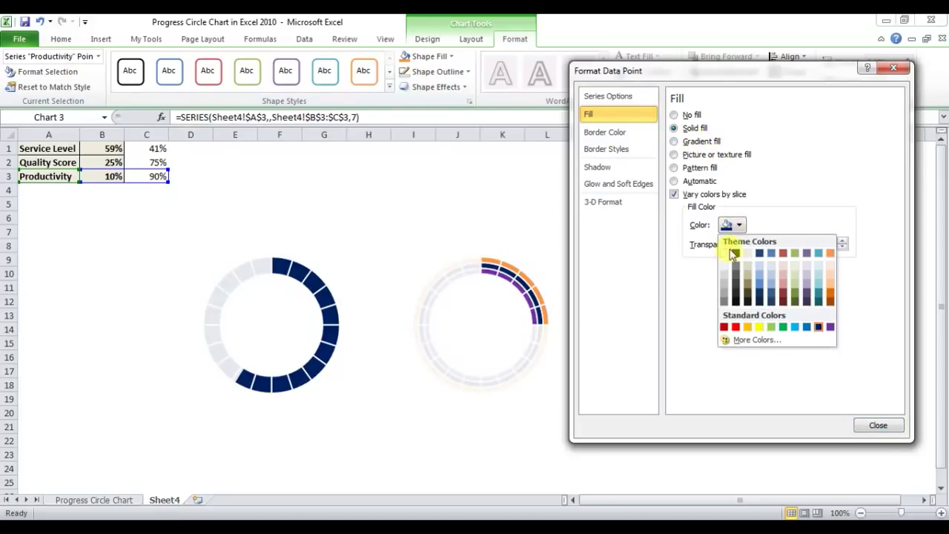
pyautogui.click(725, 253)
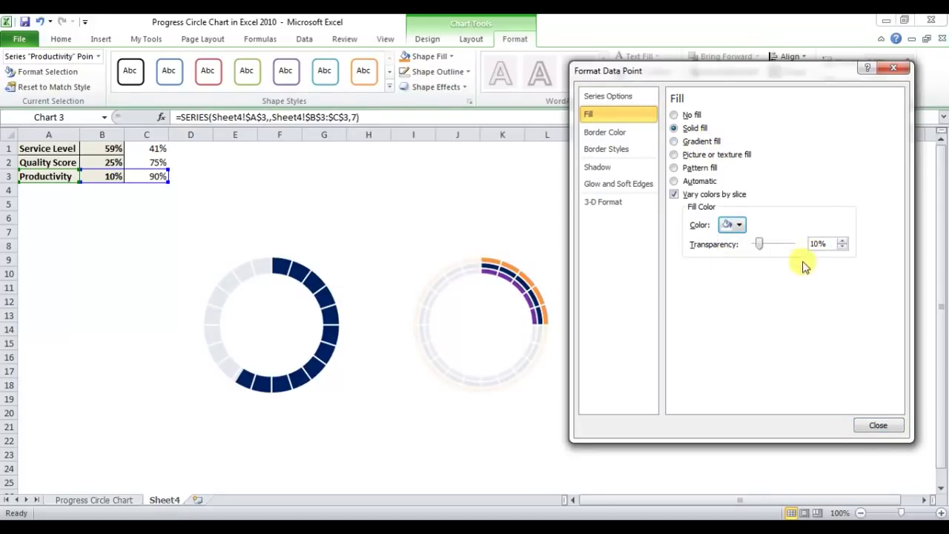
pyautogui.click(872, 433)
pyautogui.click(858, 315)
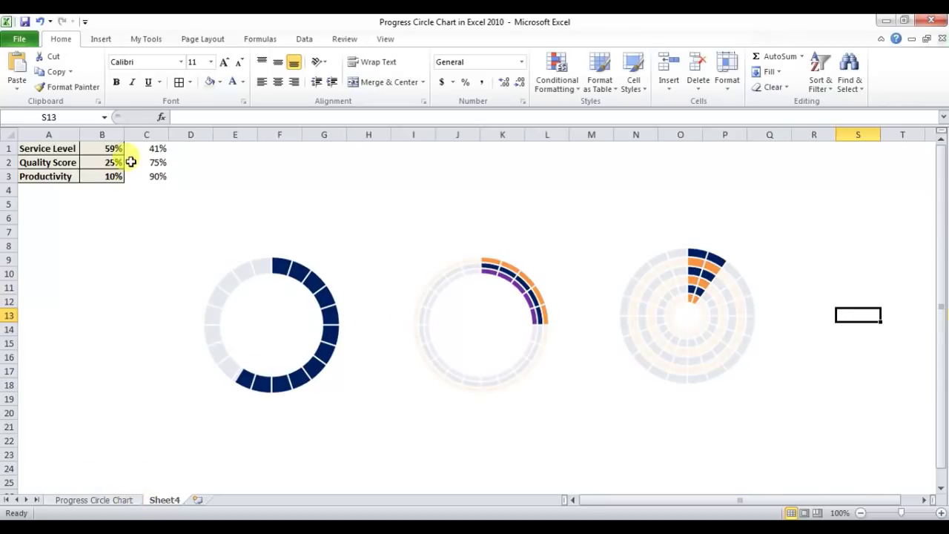
# Examine the Service Level, Quality Score and Productivity caption text boxes on the Progress Circle Chart sheet, then return to Sheet4
pyautogui.click(113, 503)
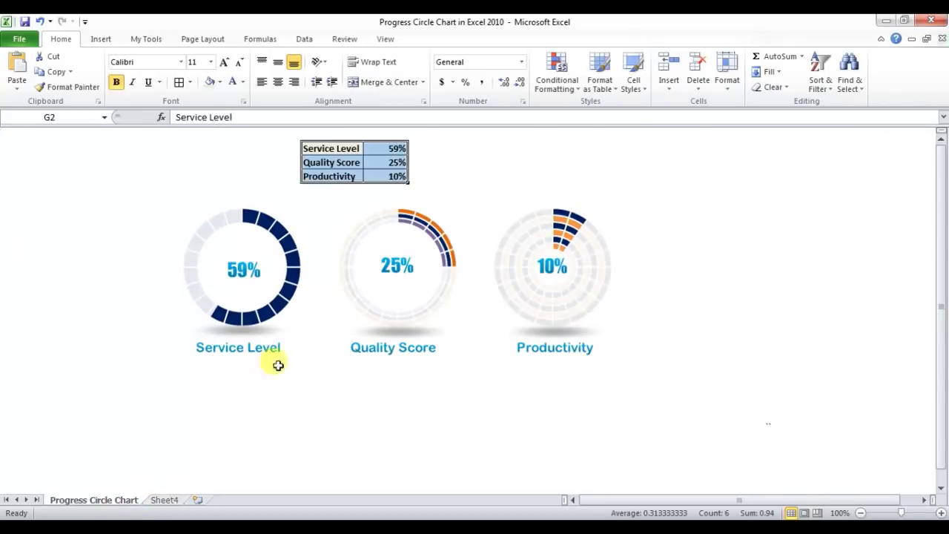
pyautogui.click(269, 342)
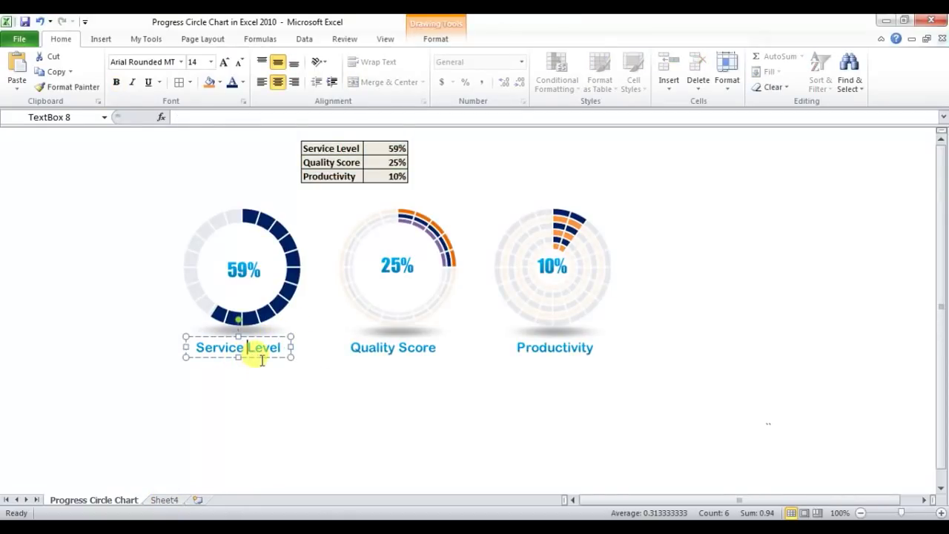
pyautogui.keyDown('ctrl'); pyautogui.click(376, 354); pyautogui.keyUp('ctrl')
pyautogui.keyDown('ctrl'); pyautogui.click(555, 355); pyautogui.keyUp('ctrl')
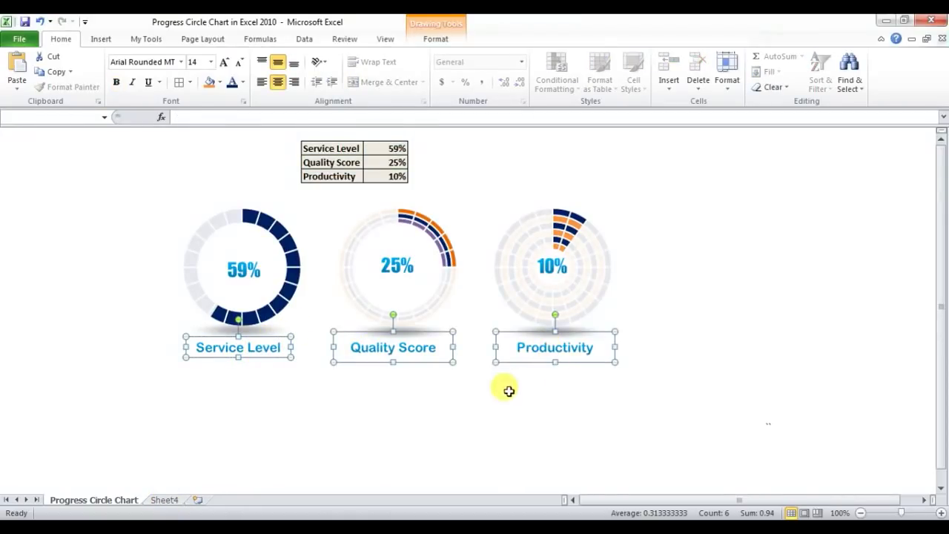
pyautogui.click(165, 501)
# Insert a text box above the Service Level ring and link it to cell B1 with =$B$1
pyautogui.click(380, 409)
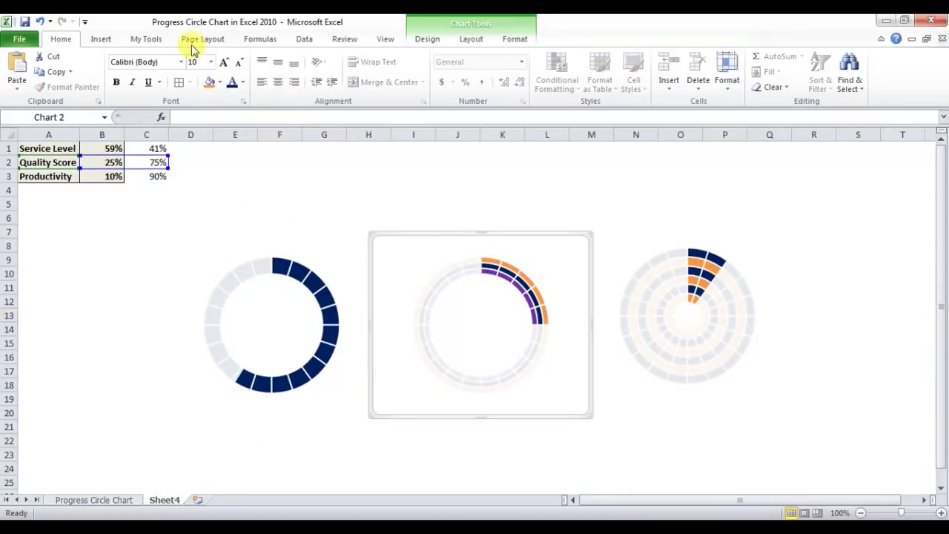
pyautogui.click(124, 39)
pyautogui.click(113, 42)
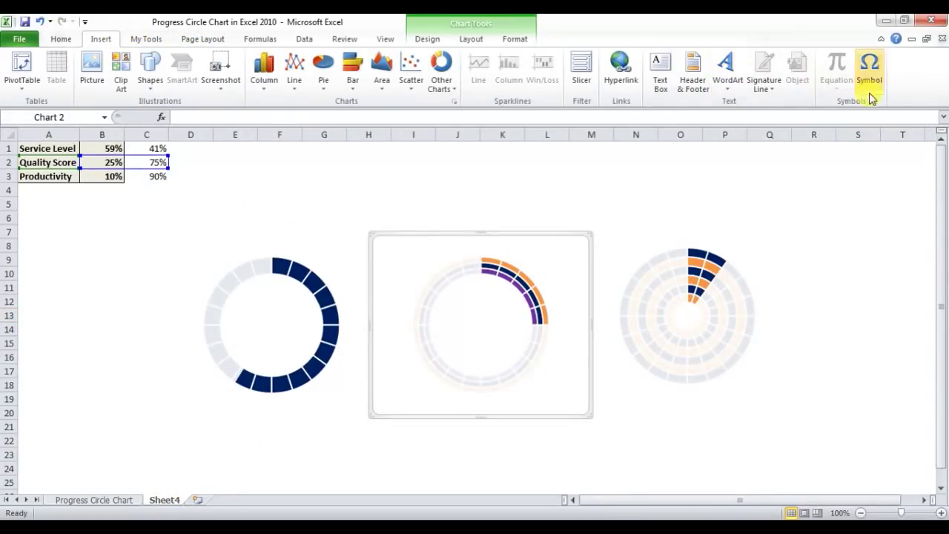
pyautogui.click(661, 80)
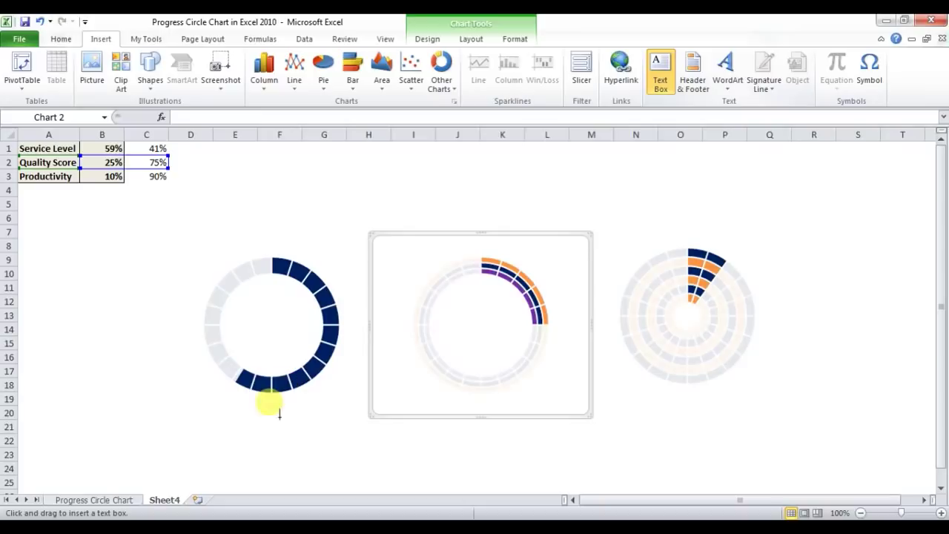
pyautogui.moveTo(230, 201); pyautogui.dragTo(345, 220)
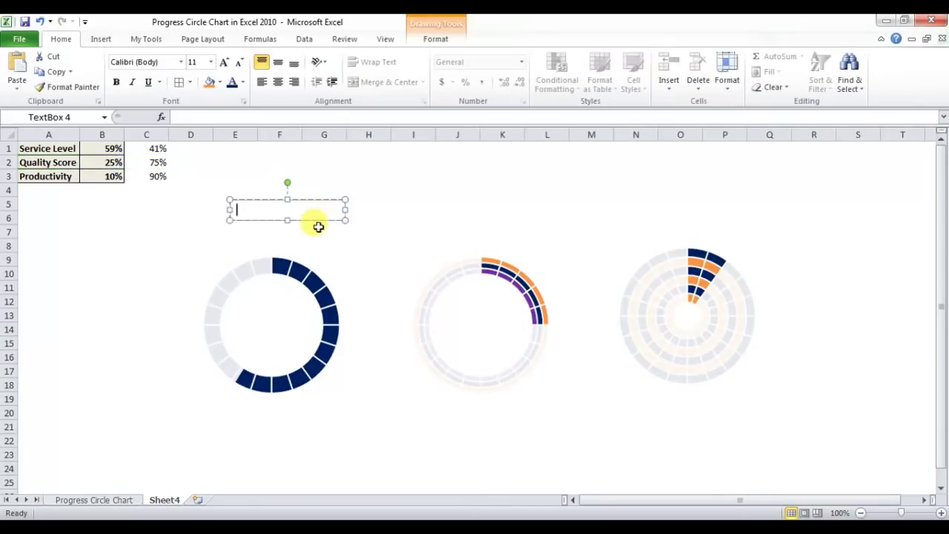
pyautogui.click(316, 219)
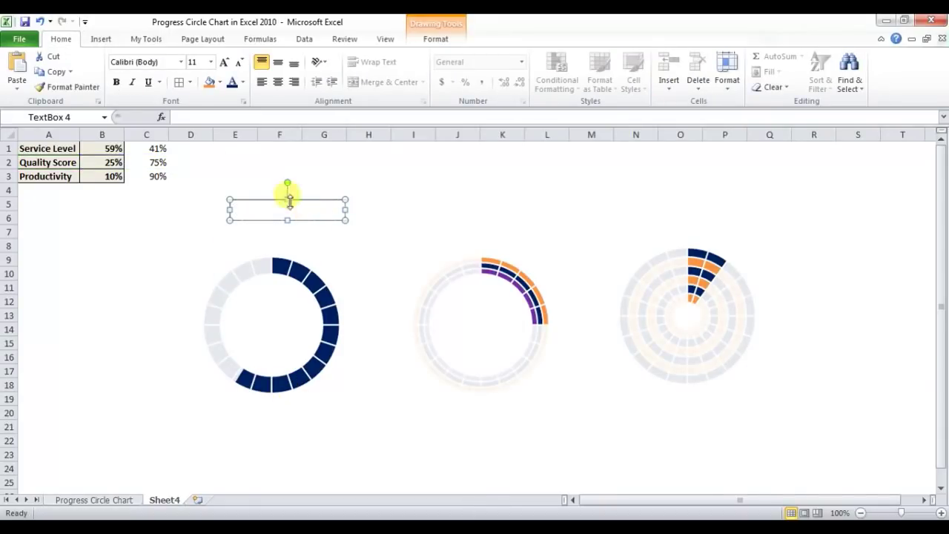
pyautogui.click(238, 115)
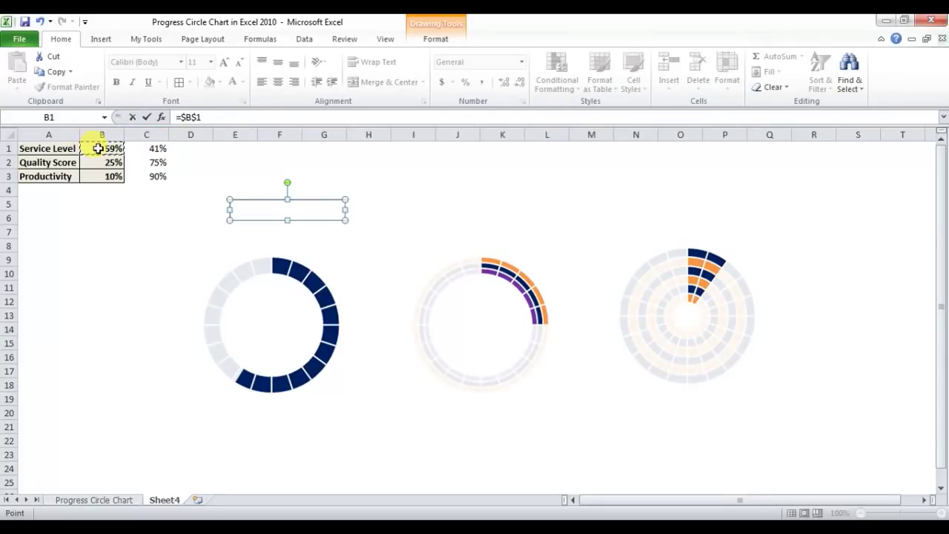
pyautogui.press('Return')
# Place the linked text box inside the Service Level ring at about 0.89" by 0.34" and format its text as centred Impact, size 20
pyautogui.moveTo(345, 210); pyautogui.dragTo(285, 333)
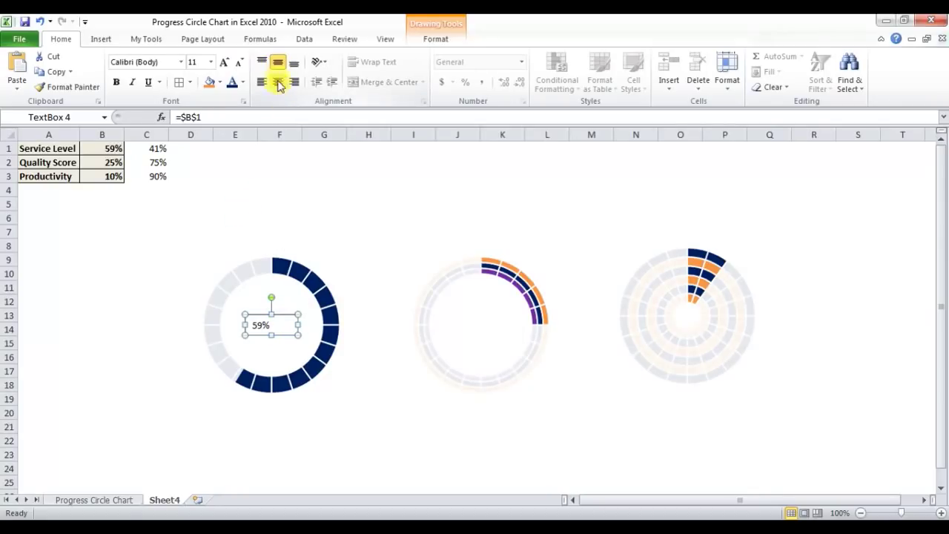
pyautogui.click(227, 64)
pyautogui.click(227, 64)
pyautogui.click(181, 62)
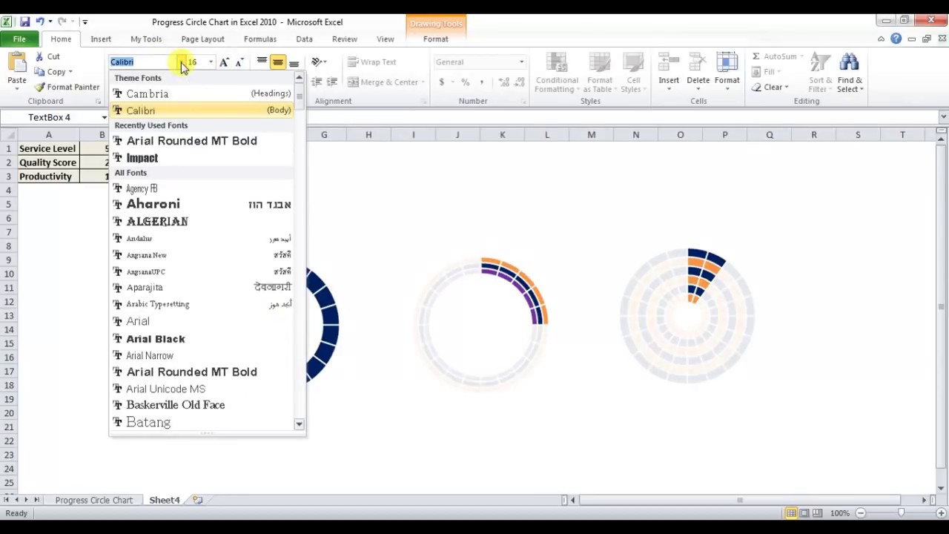
pyautogui.press('Down')
pyautogui.press('Down')
pyautogui.press('Return')
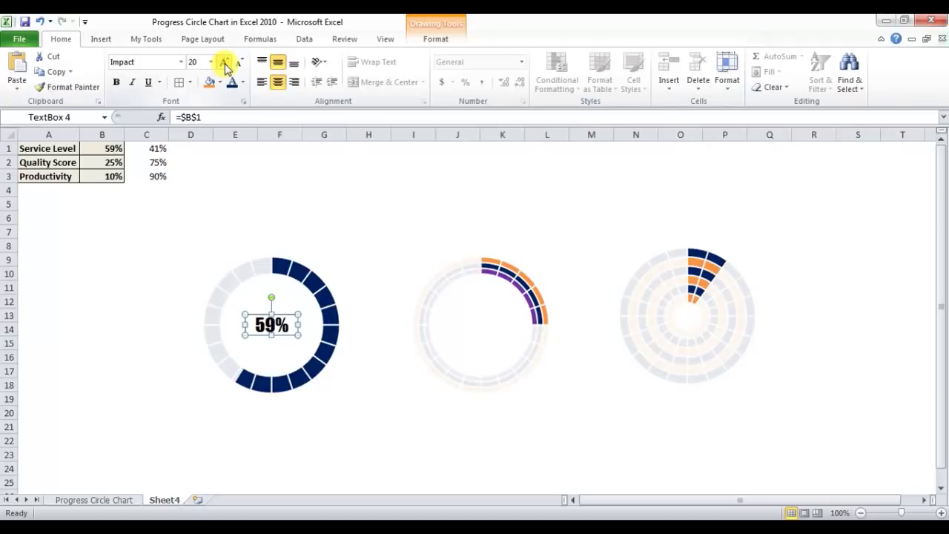
pyautogui.moveTo(297, 334); pyautogui.dragTo(305, 338)
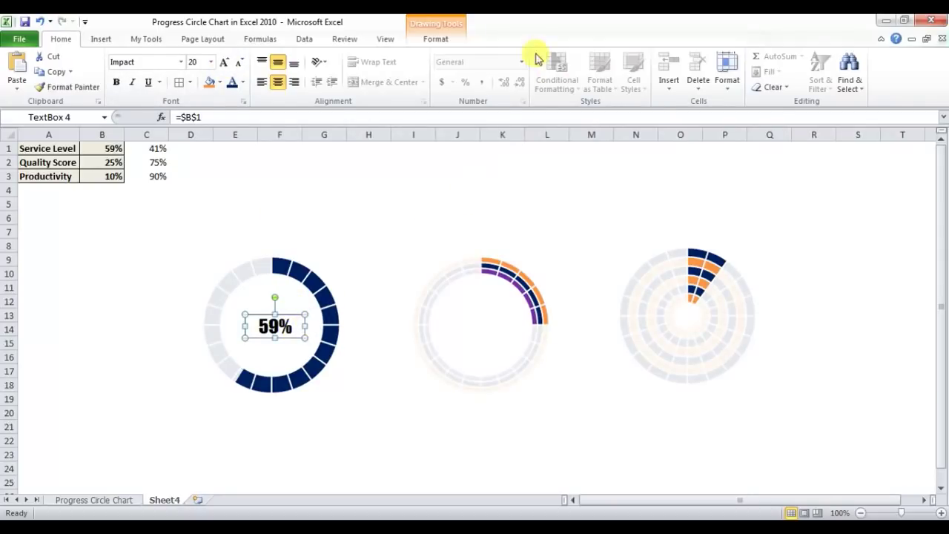
# Fill the Service Level percentage text with light blue and a dark-variation gradient
pyautogui.click(432, 45)
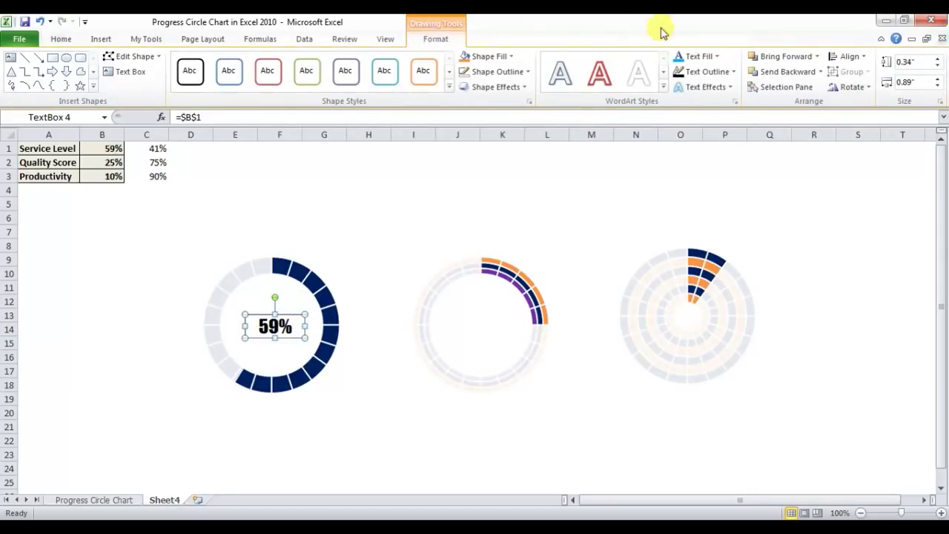
pyautogui.click(716, 58)
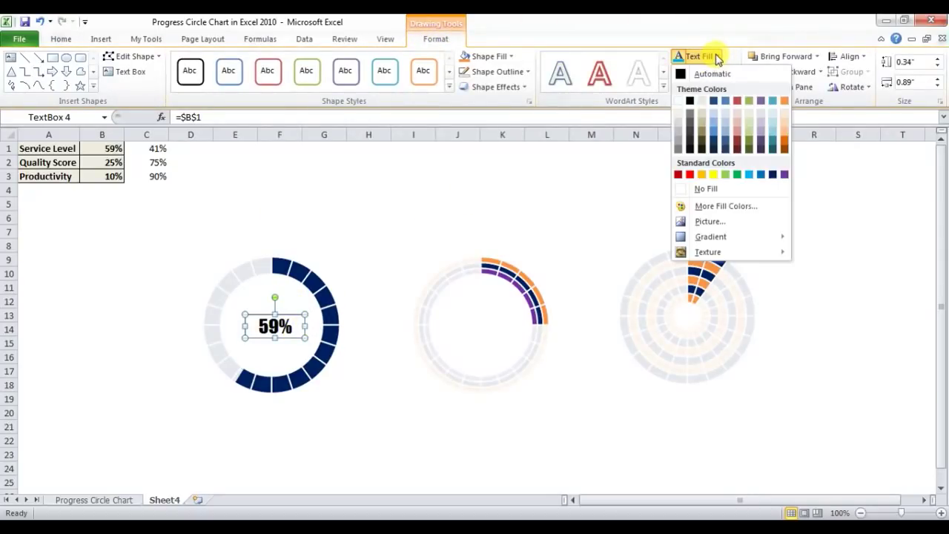
pyautogui.click(750, 176)
pyautogui.click(712, 58)
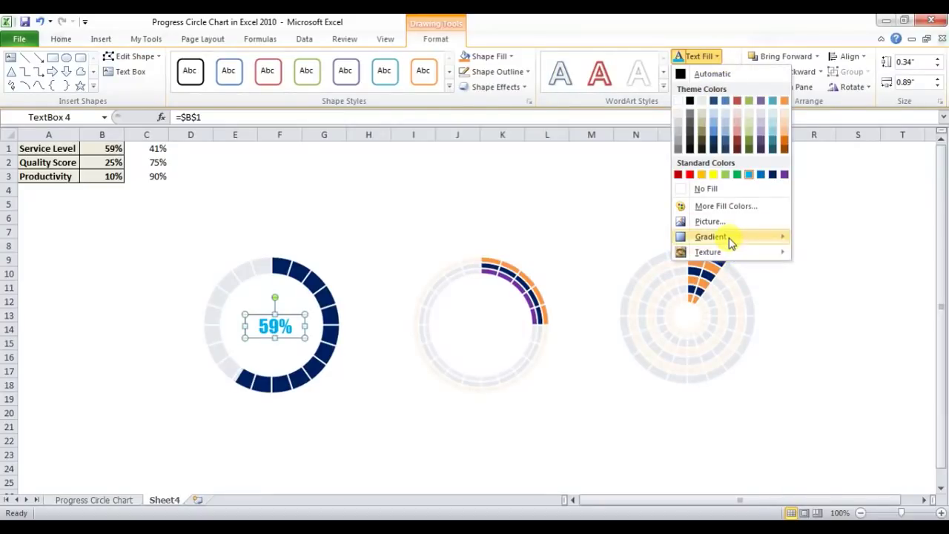
pyautogui.moveTo(733, 243)
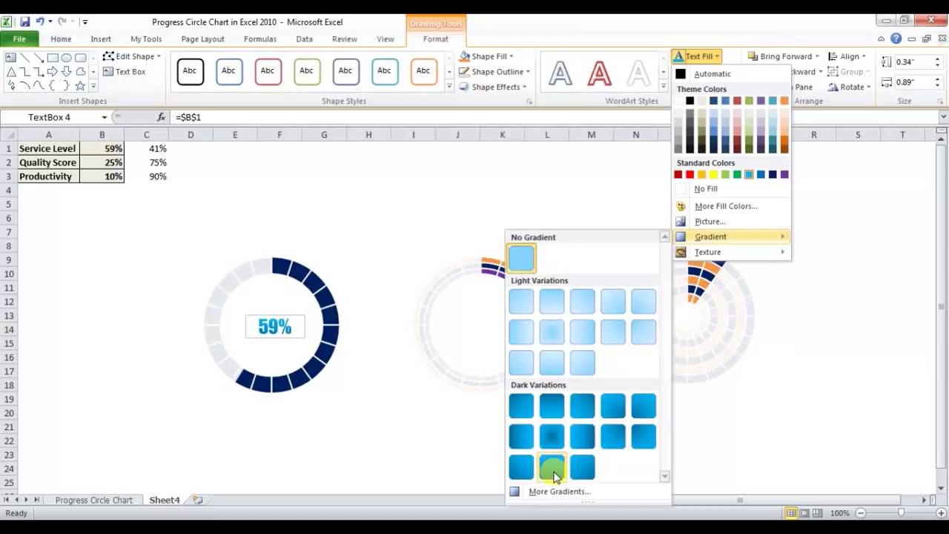
pyautogui.click(555, 477)
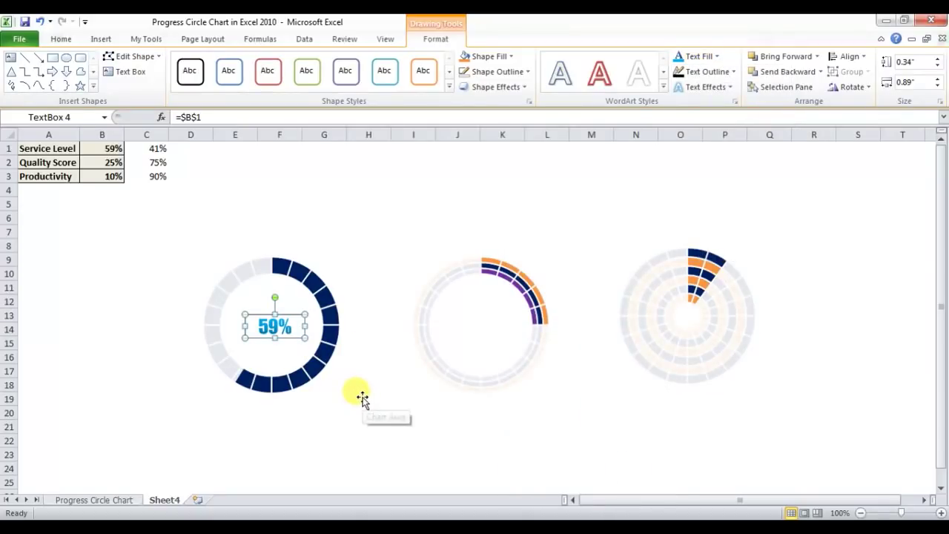
# Paste two copies of the percentage text box and place them at the centres of the Quality Score and Productivity circles
pyautogui.hotkey('ctrl', 'v')
pyautogui.moveTo(311, 339); pyautogui.dragTo(499, 337)
pyautogui.hotkey('ctrl', 'v')
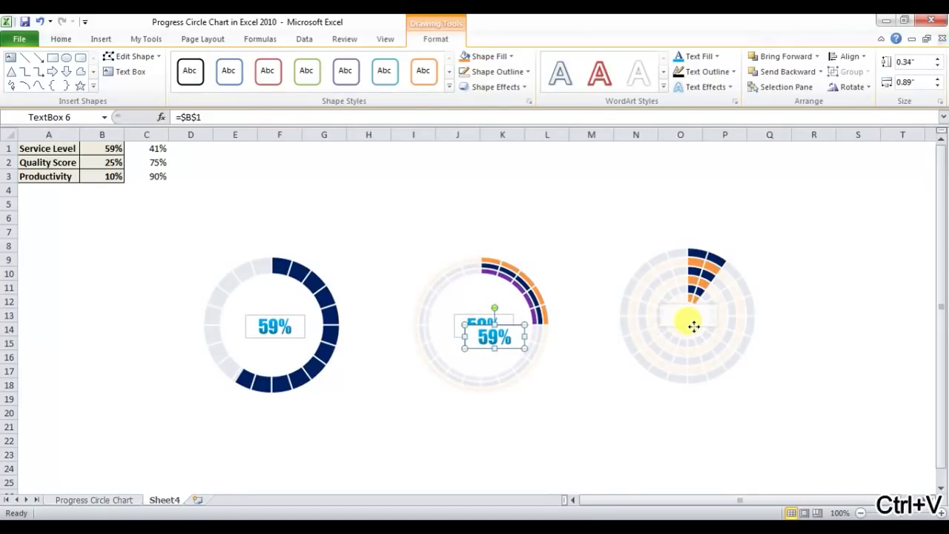
pyautogui.moveTo(694, 326); pyautogui.dragTo(691, 325)
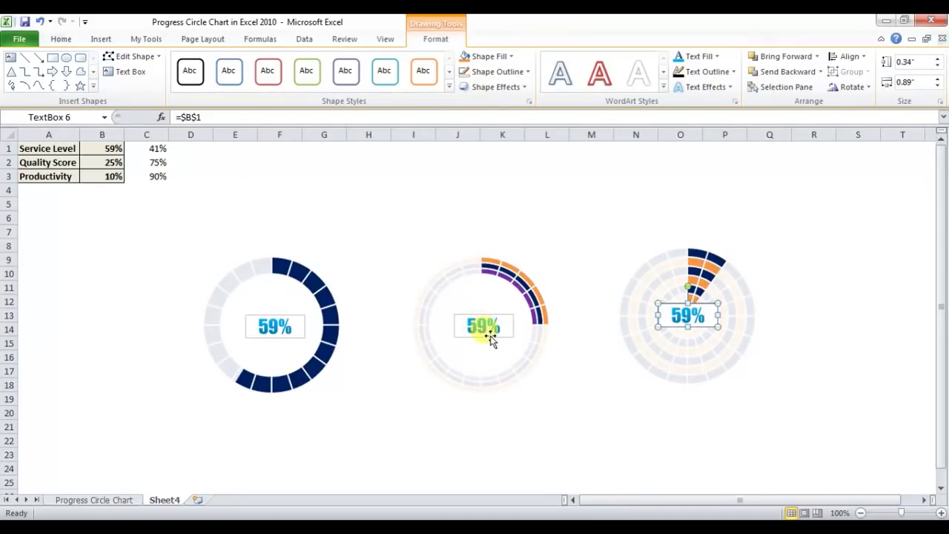
# Remove the outline from the percentage text box in the Service Level ring
pyautogui.click(491, 340)
pyautogui.click(292, 342)
pyautogui.click(296, 332)
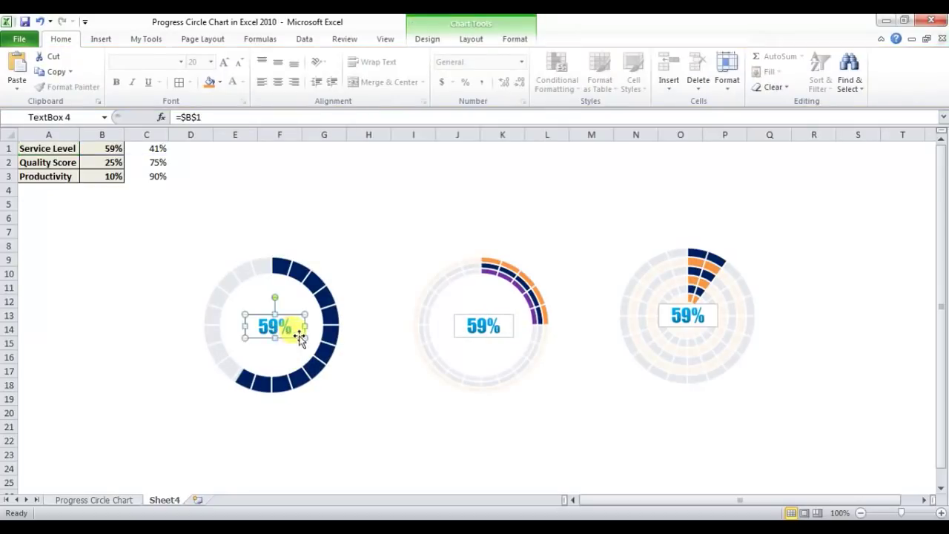
pyautogui.click(501, 72)
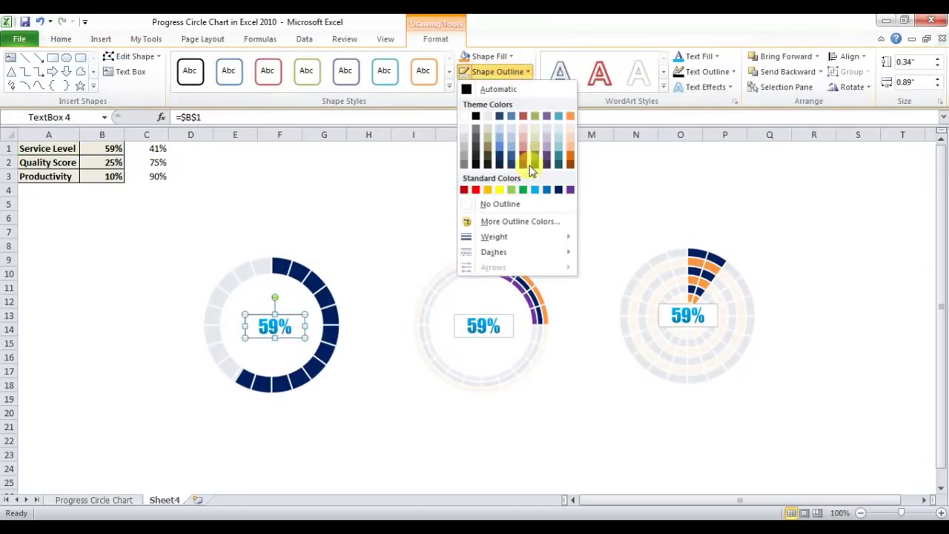
pyautogui.click(511, 205)
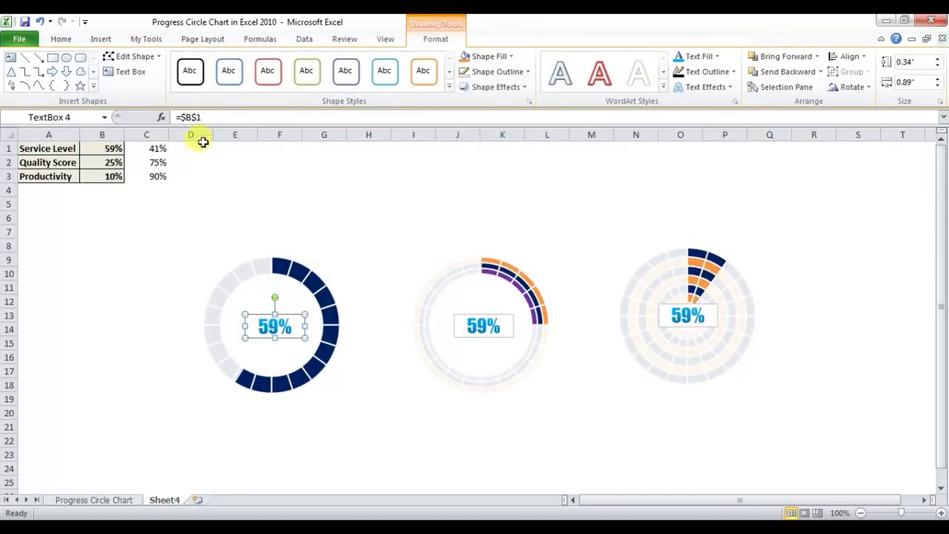
# Link the percentage text box in the Quality Score circle to cell B2 with =$B$2
pyautogui.click(475, 324)
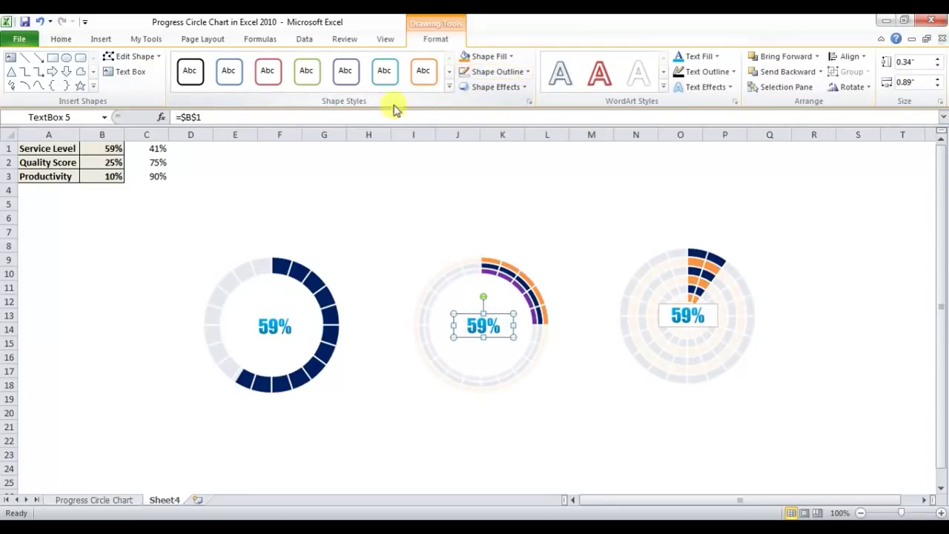
pyautogui.click(250, 118)
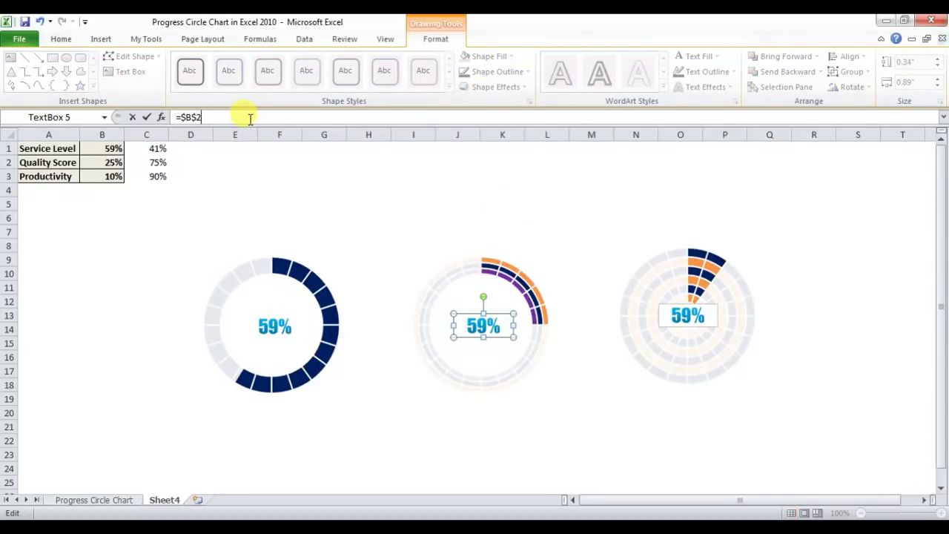
pyautogui.press('Return')
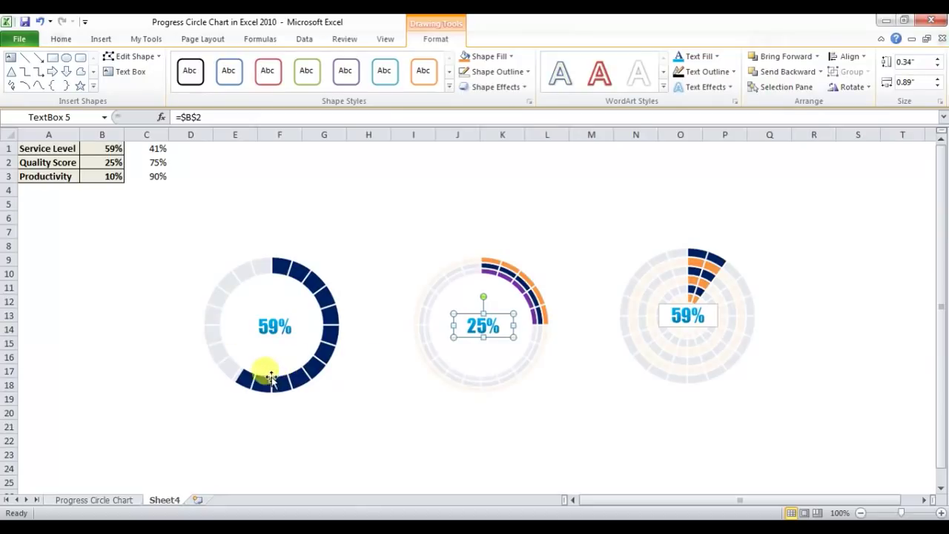
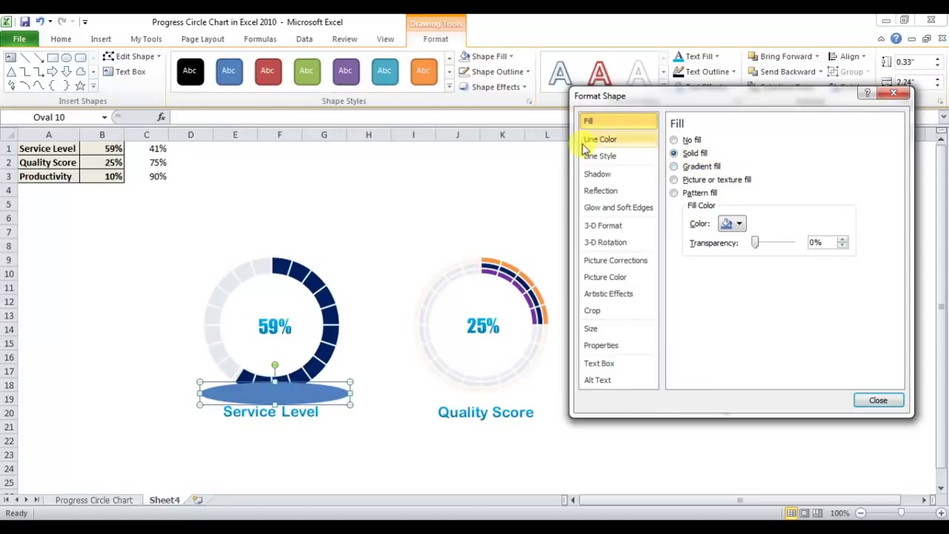
# Give the ellipse below the Service Level ring a path gradient fill with the first stop at -50% brightness and 35% transparency
pyautogui.click(693, 168)
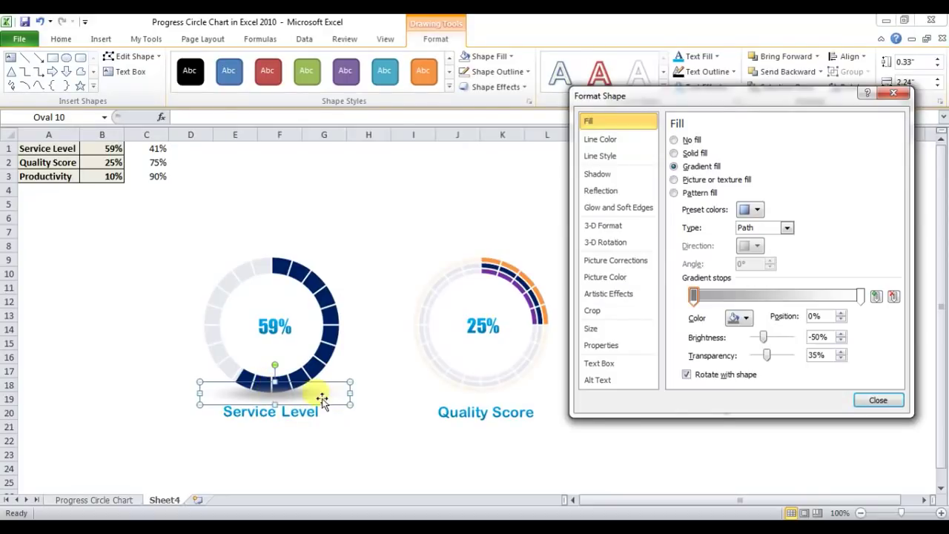
# Apply a blue-to-green linear preset gradient to the ellipse below the Service Level ring and remove its two middle stops
pyautogui.click(757, 210)
pyautogui.click(876, 271)
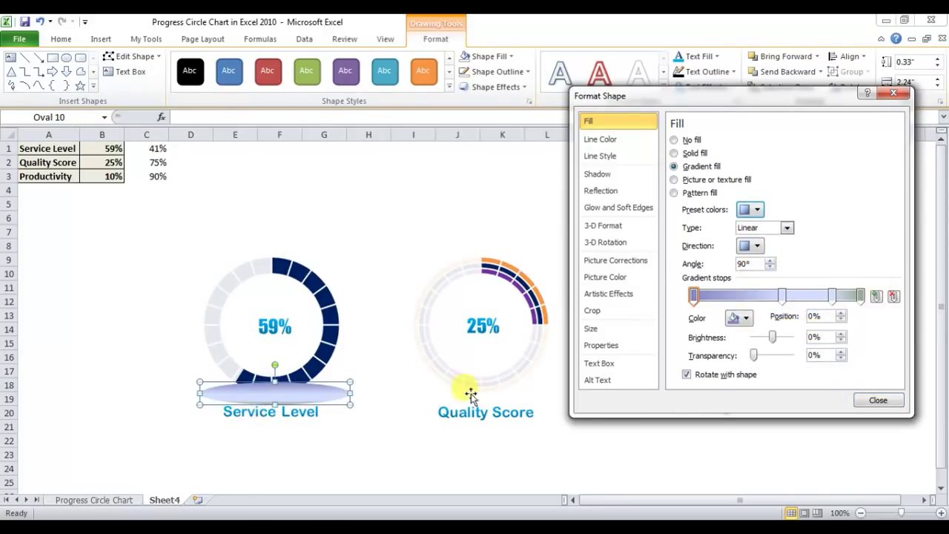
pyautogui.click(782, 297)
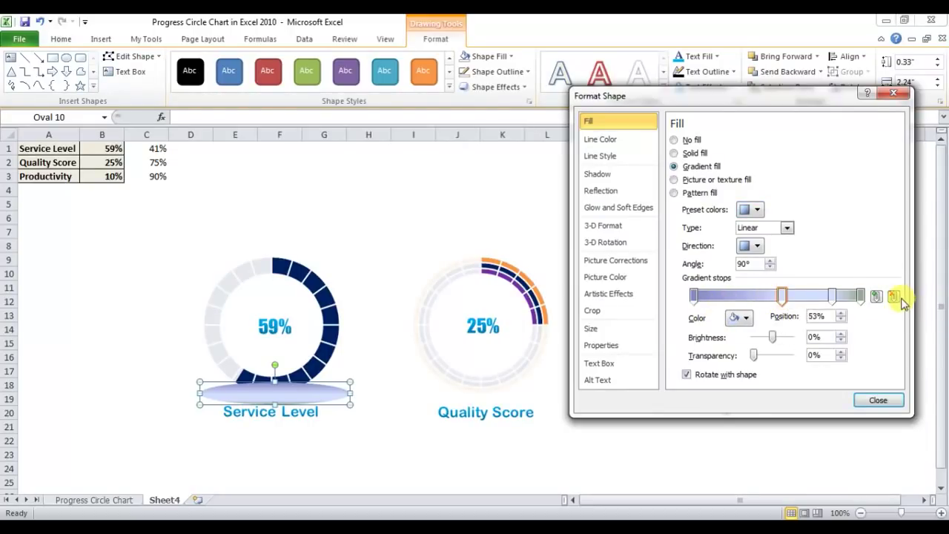
pyautogui.click(894, 296)
pyautogui.click(836, 296)
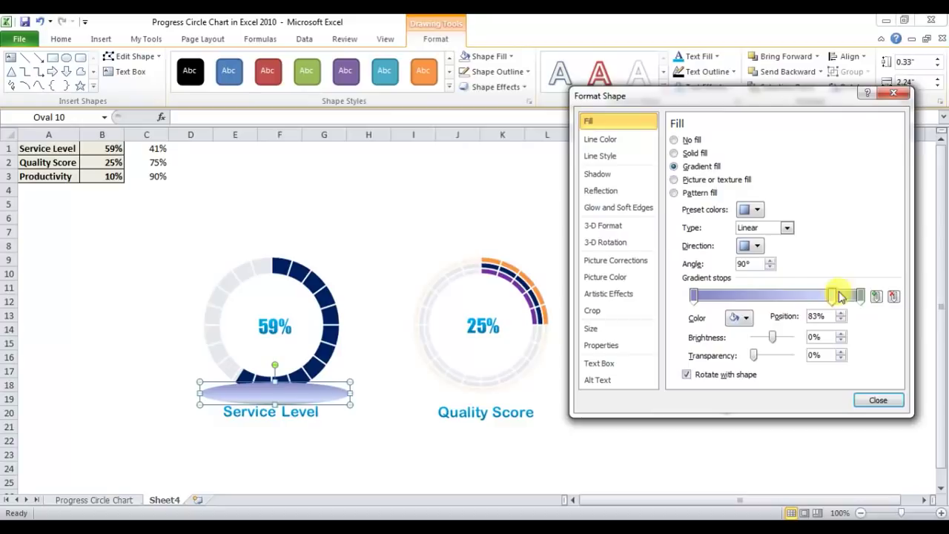
pyautogui.click(893, 297)
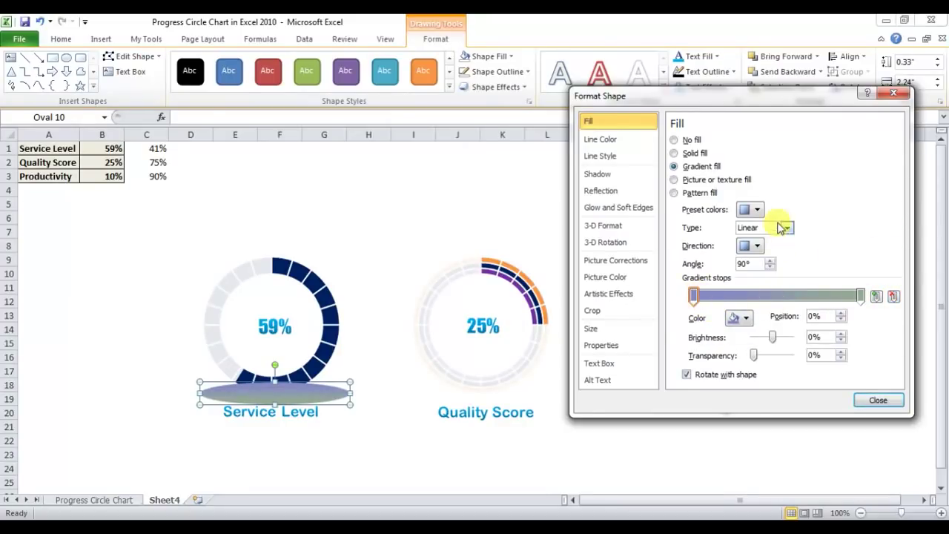
# Colour the ellipse gradient's first stop white darkened by 50% and its last stop white with 100% transparency
pyautogui.click(747, 318)
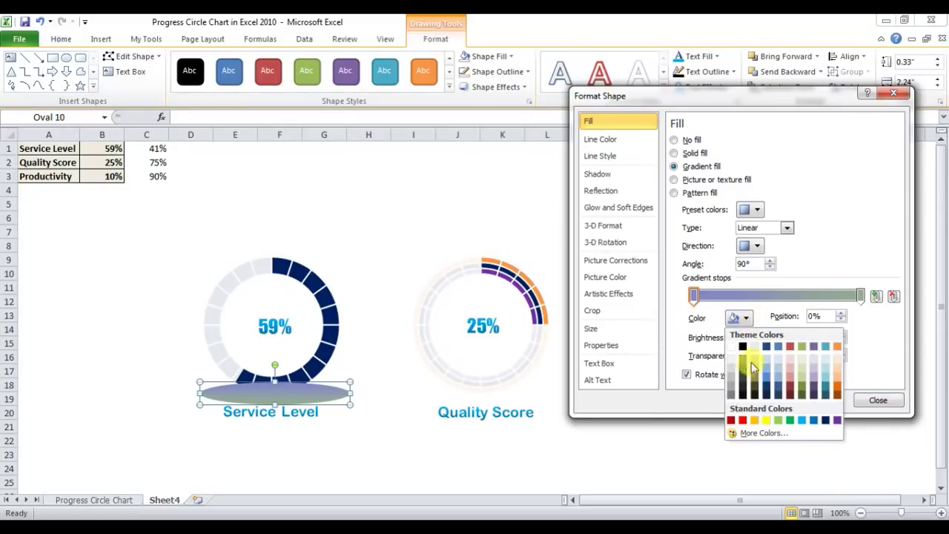
pyautogui.click(732, 394)
pyautogui.click(860, 296)
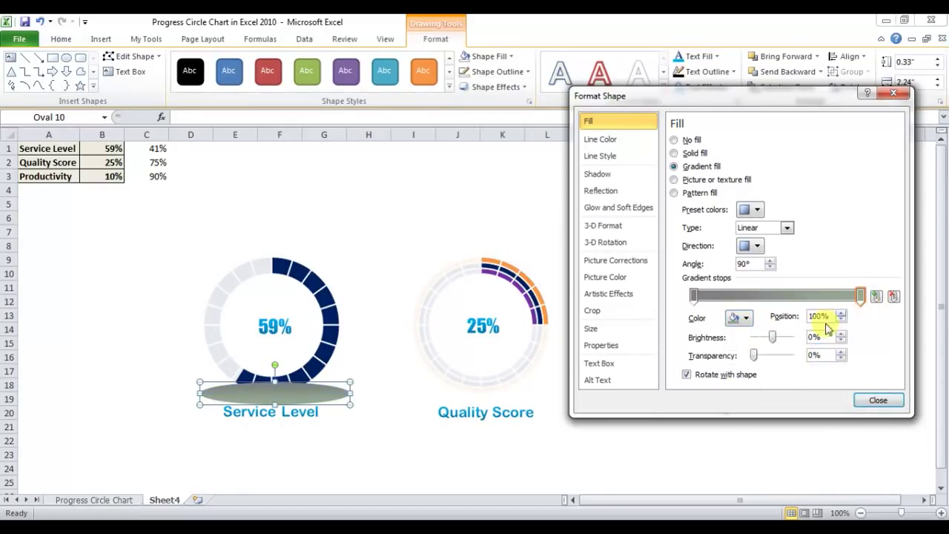
pyautogui.click(742, 317)
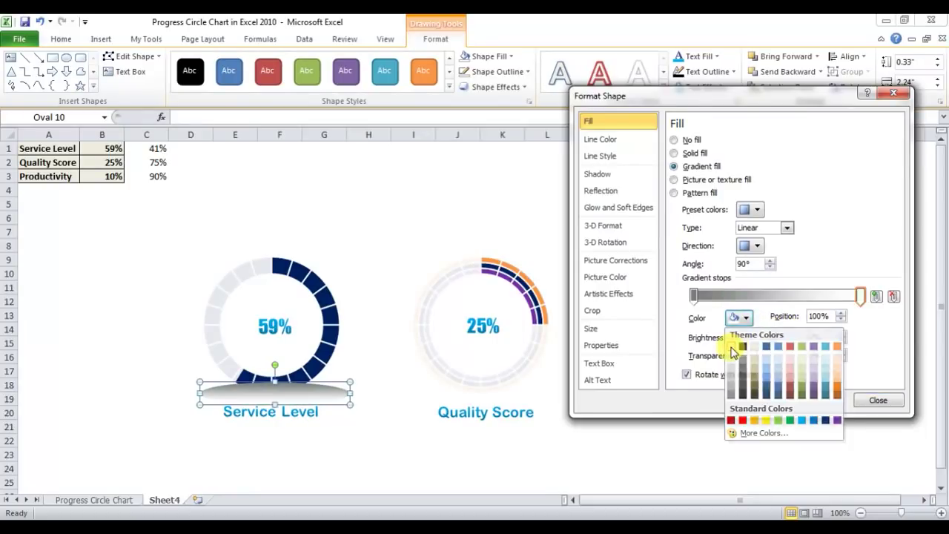
pyautogui.click(733, 347)
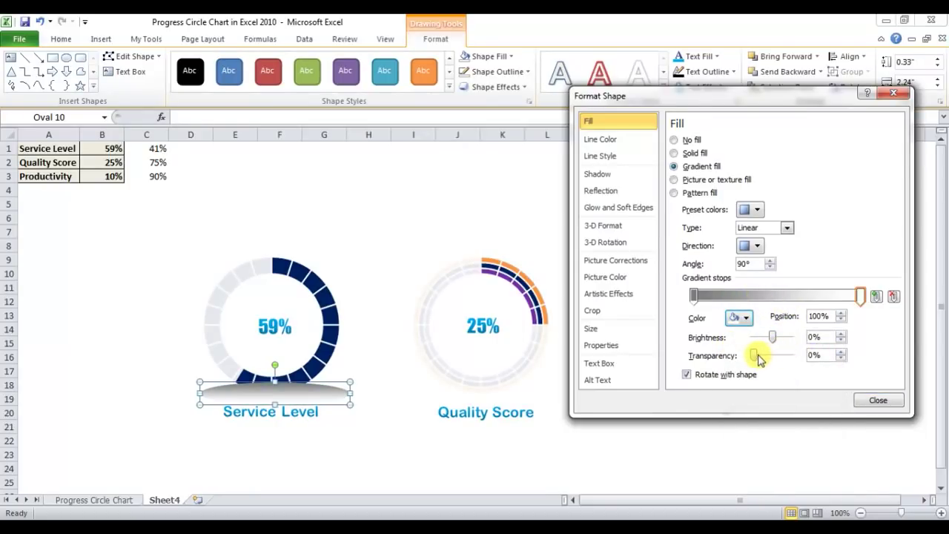
pyautogui.moveTo(757, 357); pyautogui.dragTo(837, 350)
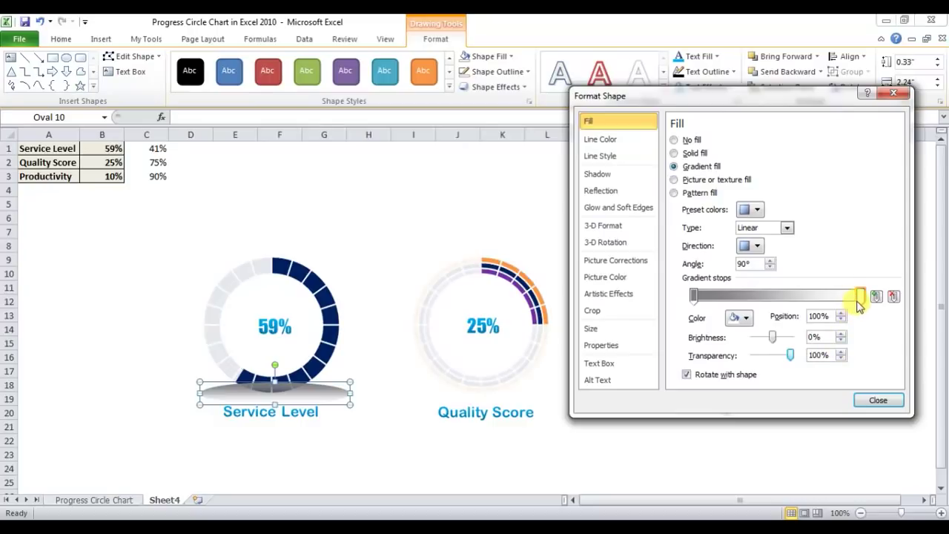
# Set the first gradient stop's transparency to 31% and change the ellipse's gradient type to Path
pyautogui.click(694, 296)
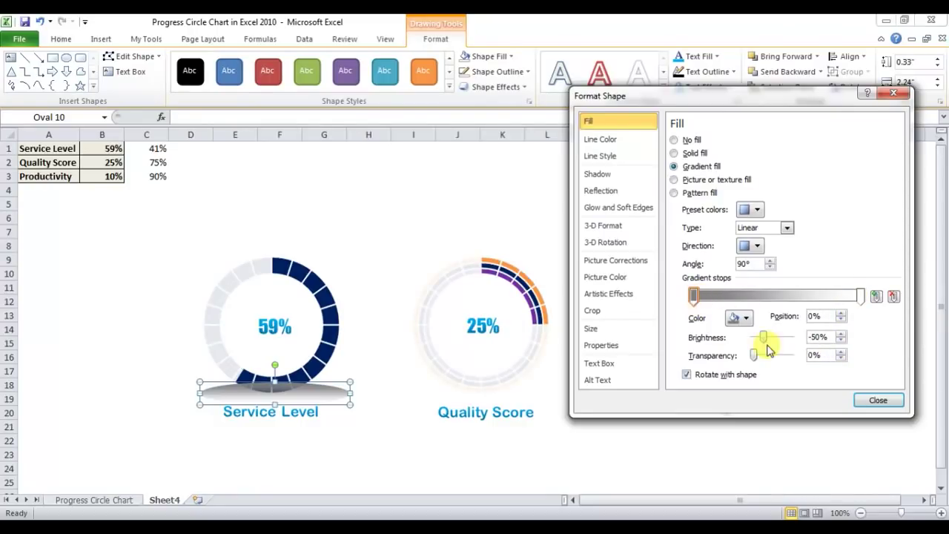
pyautogui.moveTo(756, 357); pyautogui.dragTo(767, 359)
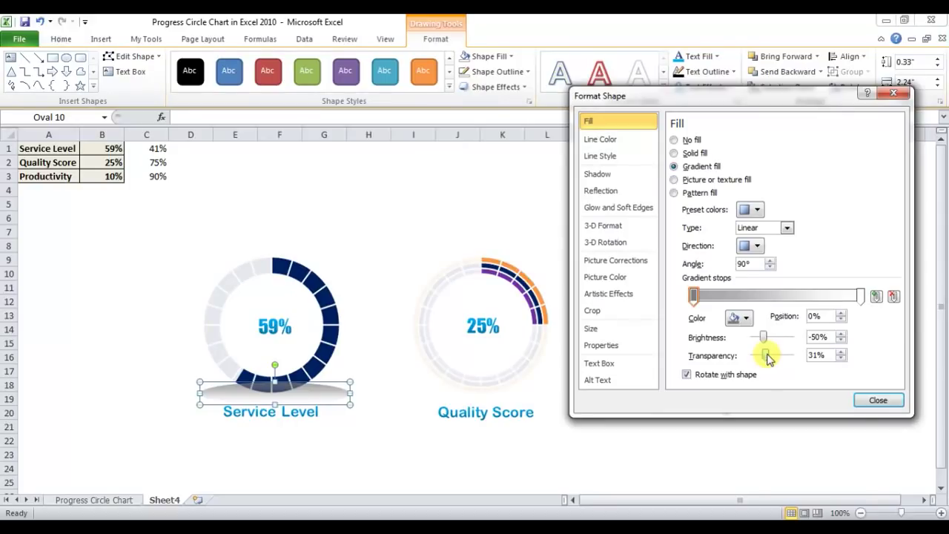
pyautogui.click(787, 230)
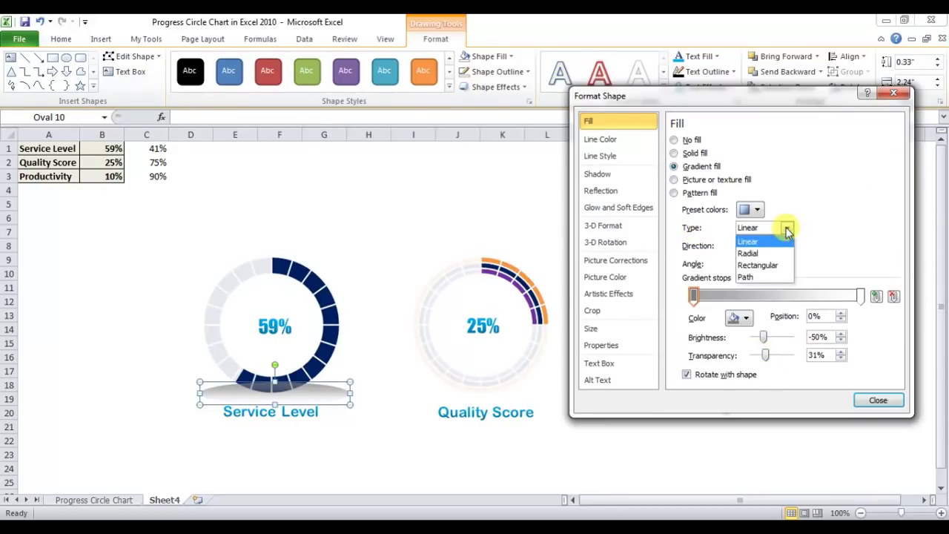
pyautogui.click(746, 279)
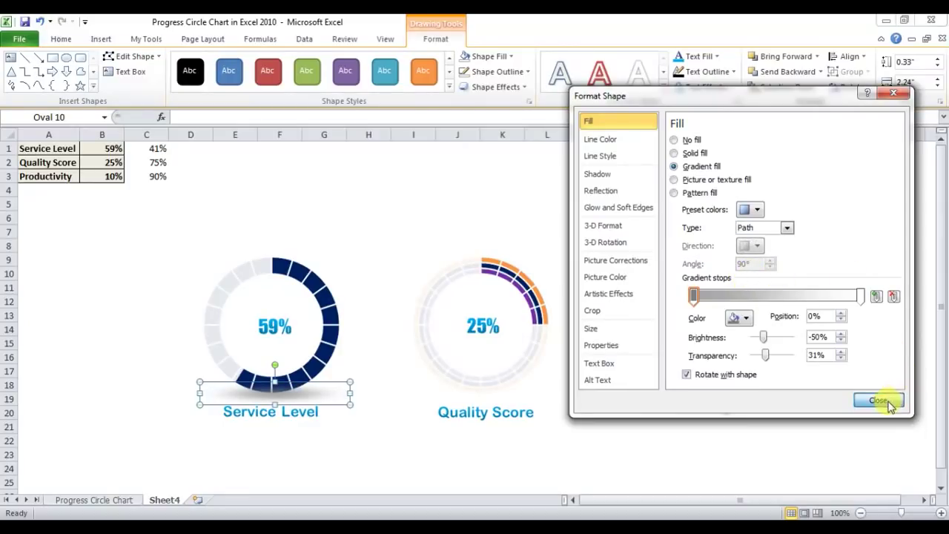
pyautogui.click(878, 400)
pyautogui.click(514, 447)
# Move the ellipse shadow slightly lower beneath the Service Level ring and reduce its height to about 0.25"
pyautogui.doubleClick(317, 395)
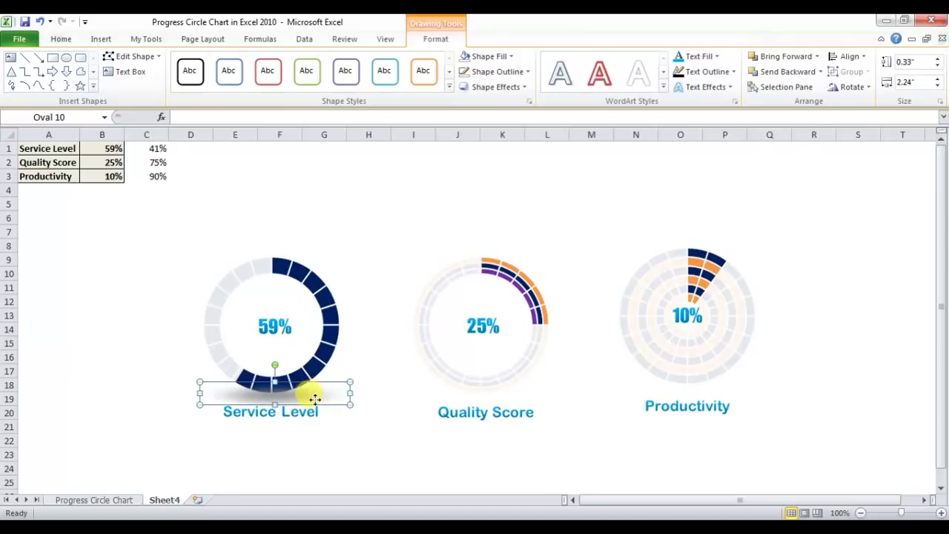
pyautogui.moveTo(316, 394); pyautogui.dragTo(312, 401)
pyautogui.click(352, 466)
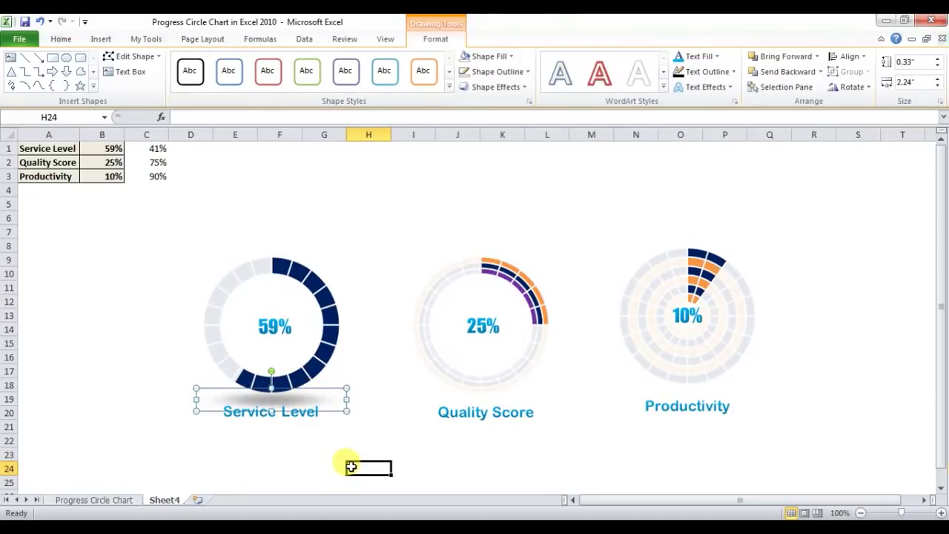
pyautogui.doubleClick(311, 398)
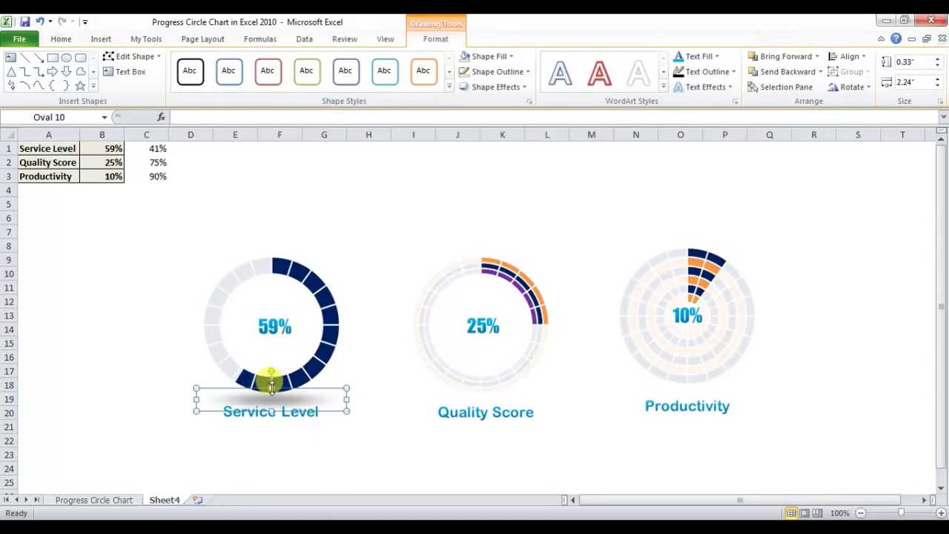
pyautogui.moveTo(272, 388); pyautogui.dragTo(272, 394)
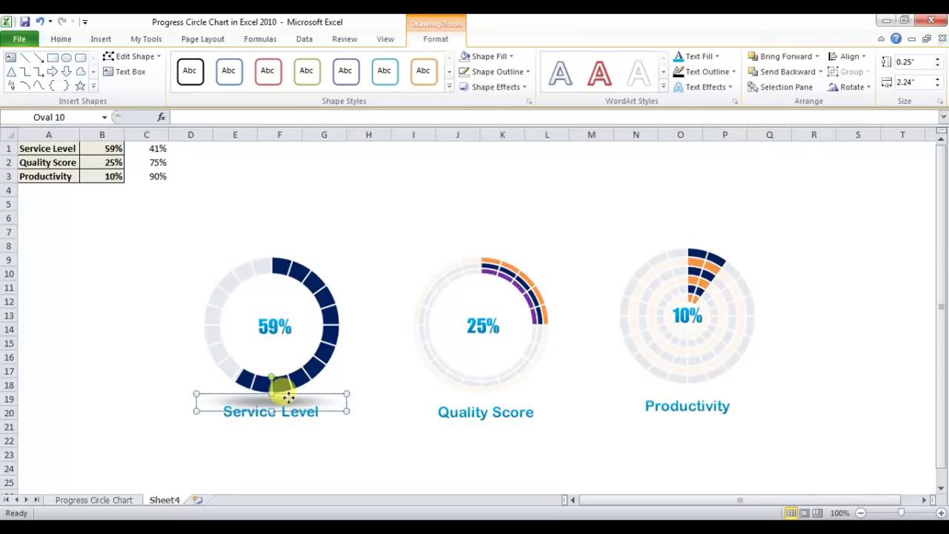
# Copy the ellipse shadow and place one duplicate beneath the Quality Score circle and another beneath the Productivity circle
pyautogui.hotkey('ctrl', 'c')
pyautogui.hotkey('ctrl', 'v')
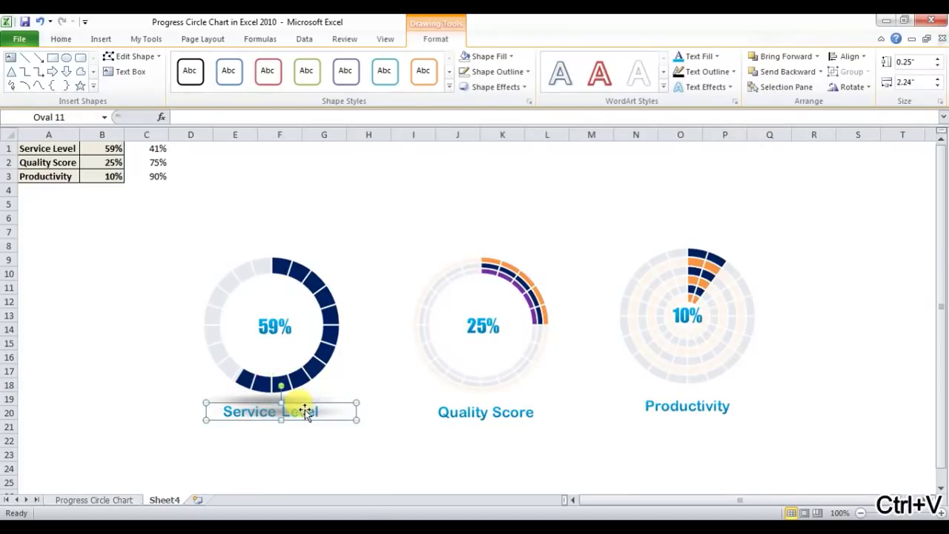
pyautogui.moveTo(305, 410); pyautogui.dragTo(510, 388)
pyautogui.hotkey('ctrl', 'v')
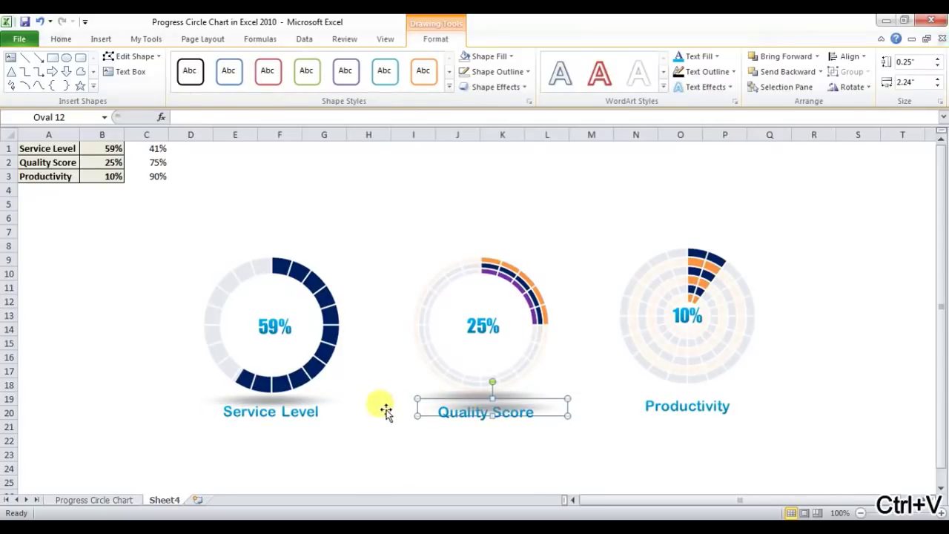
pyautogui.moveTo(733, 383); pyautogui.dragTo(723, 389)
# Group all charts, percentage labels, captions and ellipse shadows on Sheet4 into one object
pyautogui.click(729, 349)
pyautogui.hotkey('ctrl', 'a')
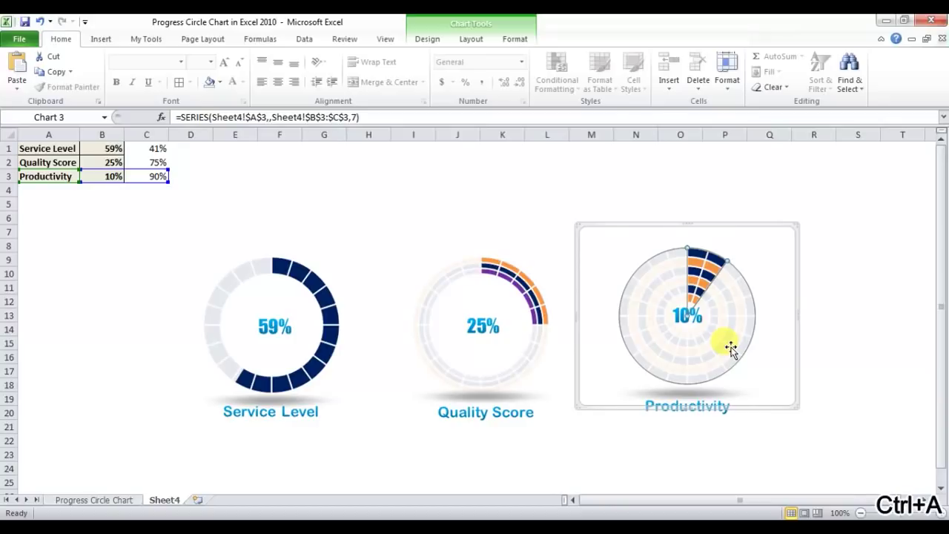
pyautogui.rightClick(764, 403)
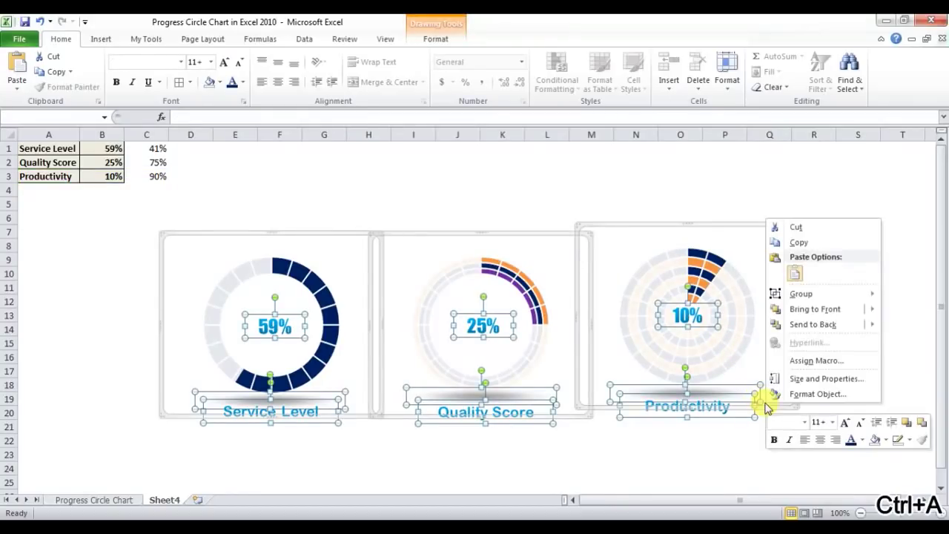
pyautogui.moveTo(829, 297)
pyautogui.click(721, 297)
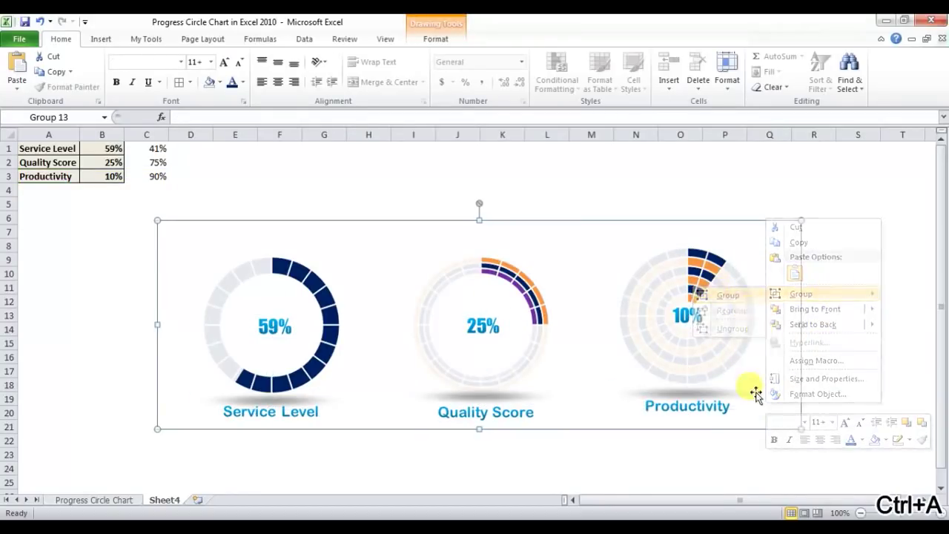
pyautogui.click(710, 441)
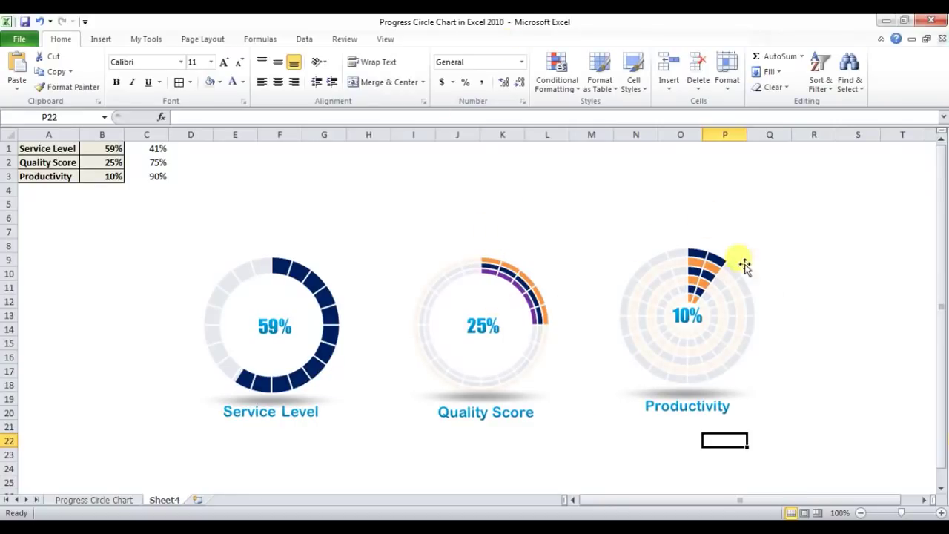
# Switch to the Progress Circle Chart sheet and deselect its caption text boxes to view the finished charts
pyautogui.click(119, 500)
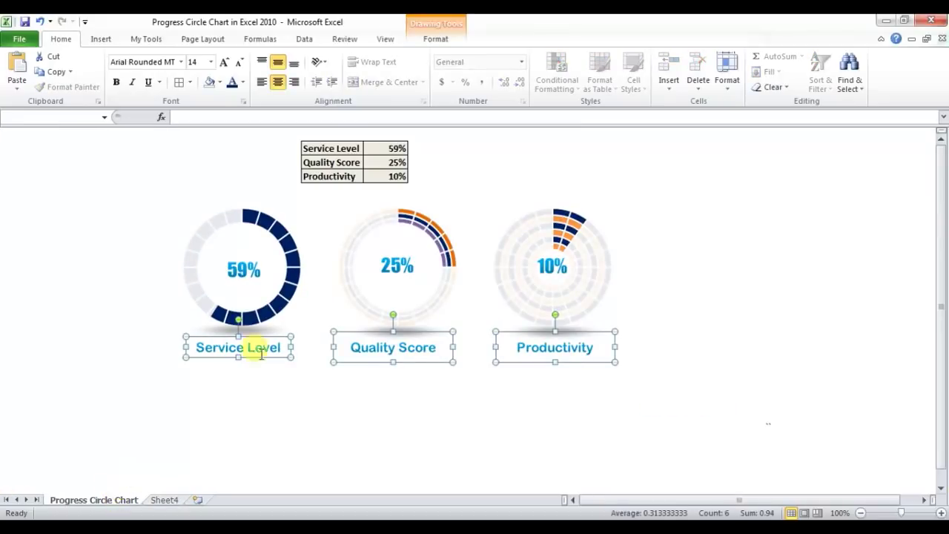
pyautogui.click(86, 233)
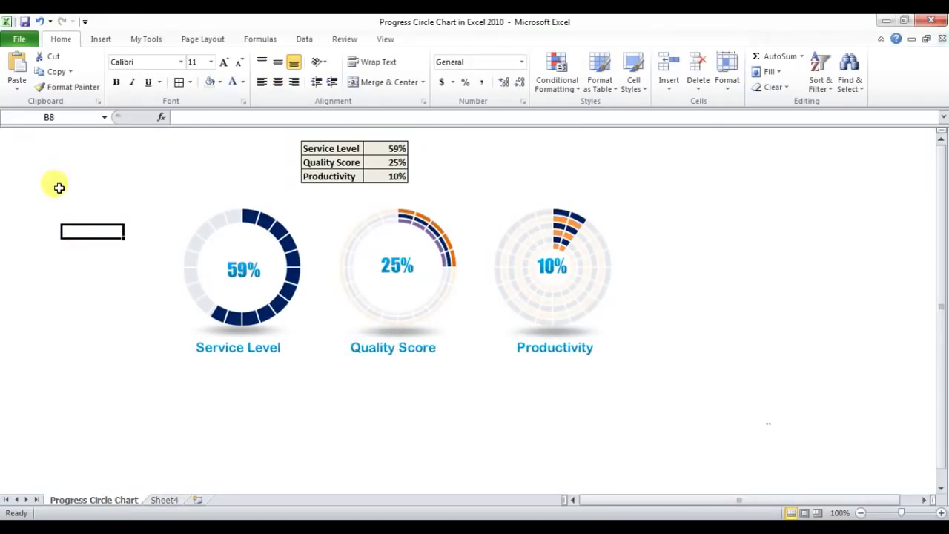